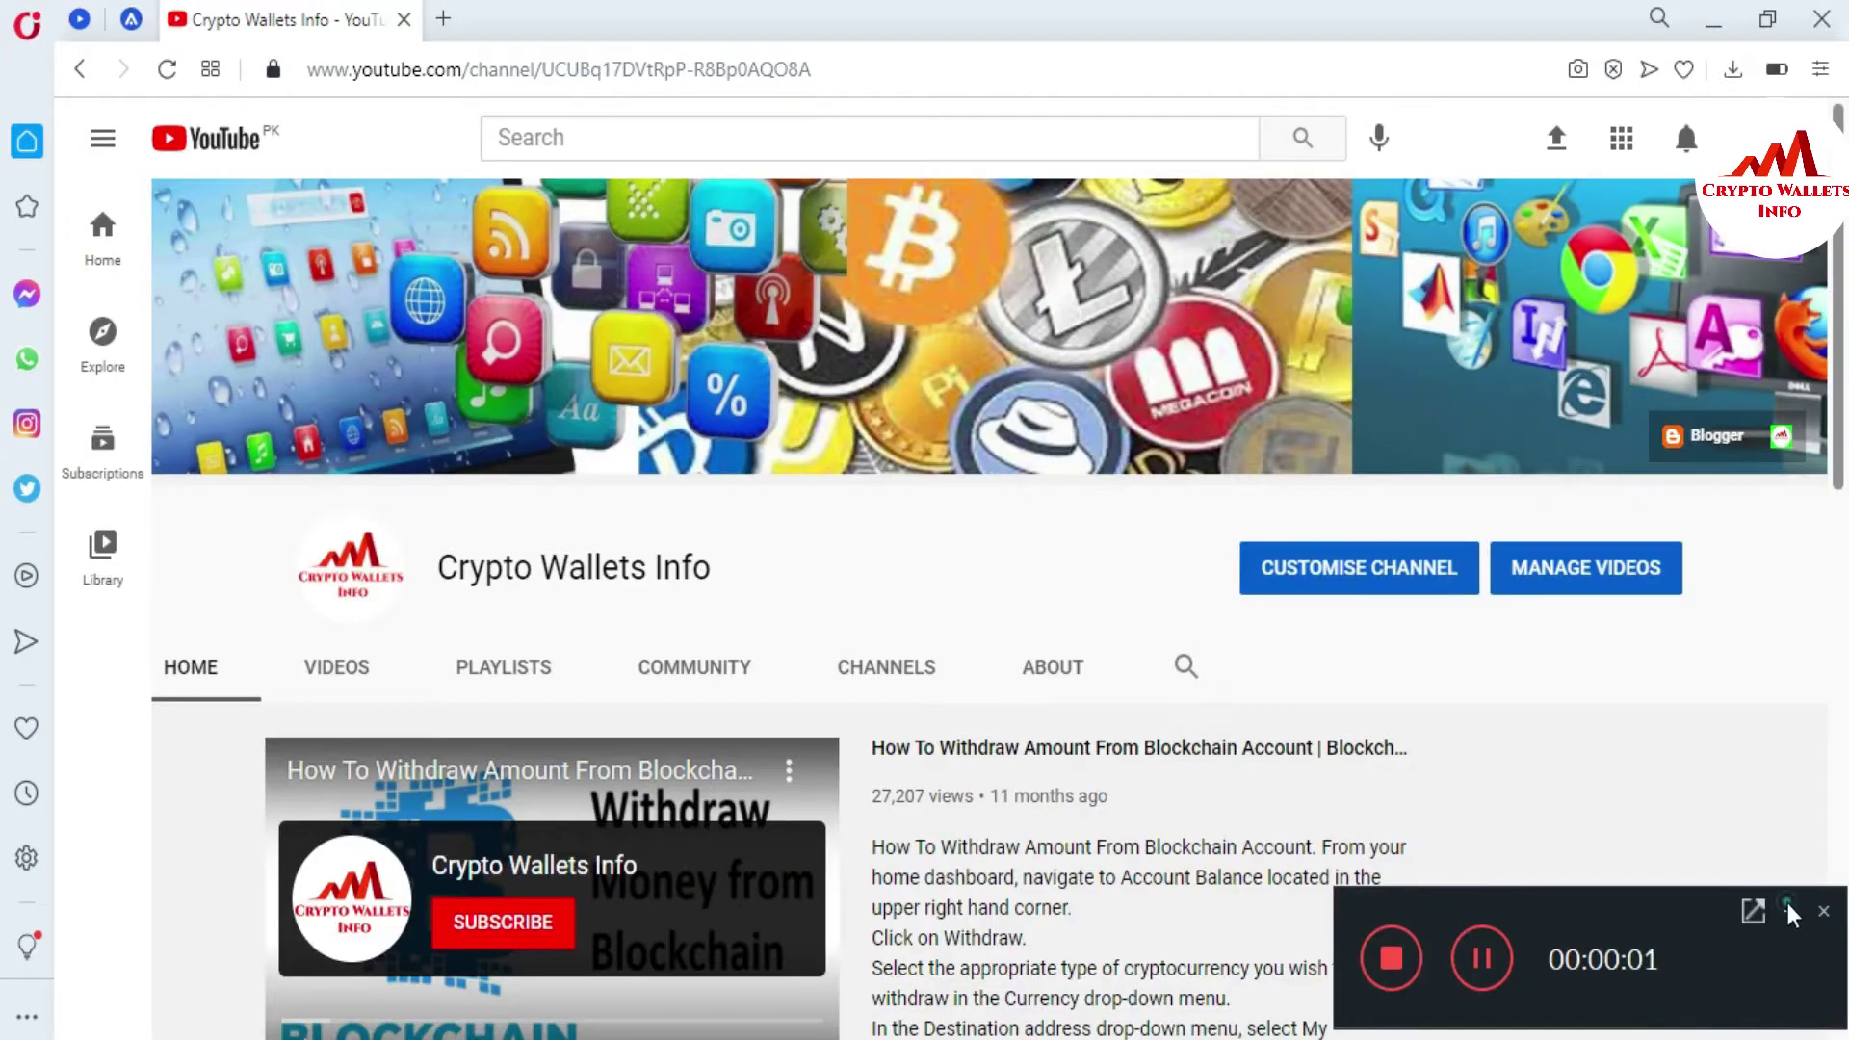
- Load coinmarketcap.com in a new browser tab and scroll the price table down to Zcash at rank 51
{"action": "left_click", "coordinate": [1787, 903]}
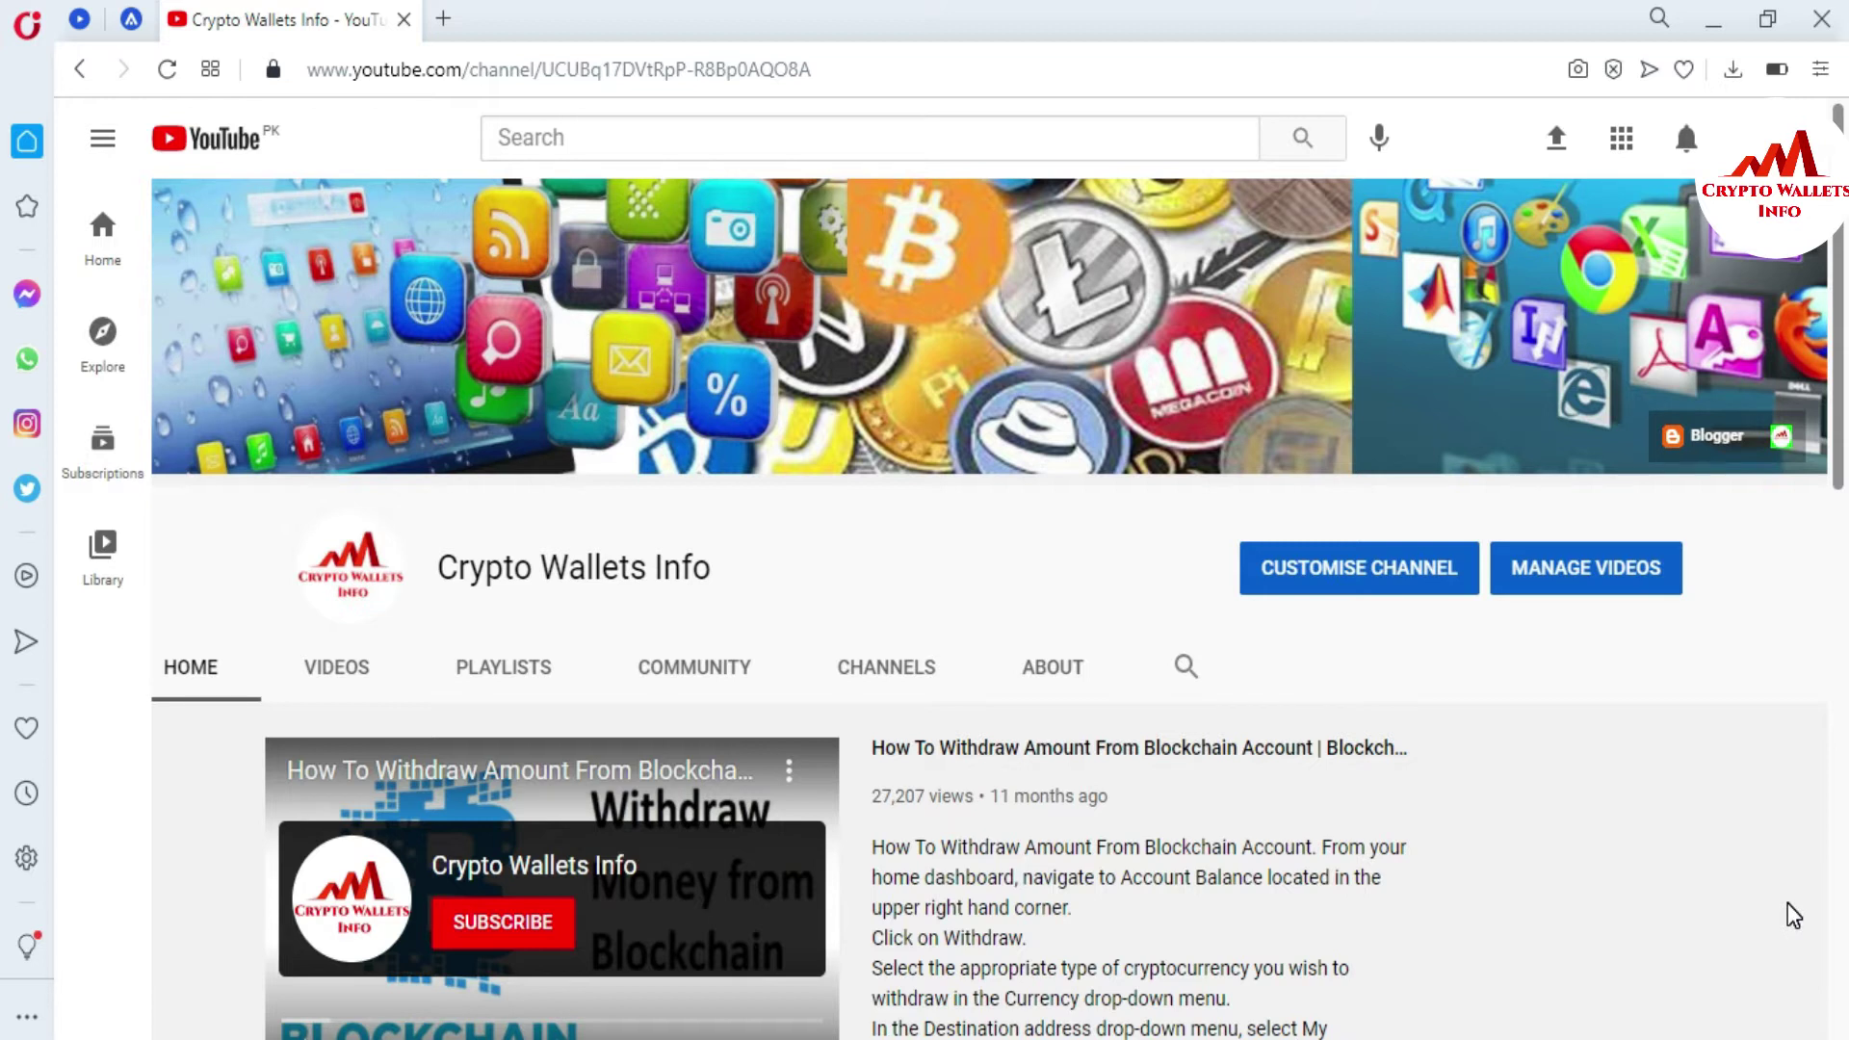
{"action": "left_click", "coordinate": [443, 19]}
{"action": "type", "text": "coinmarketcap.com"}
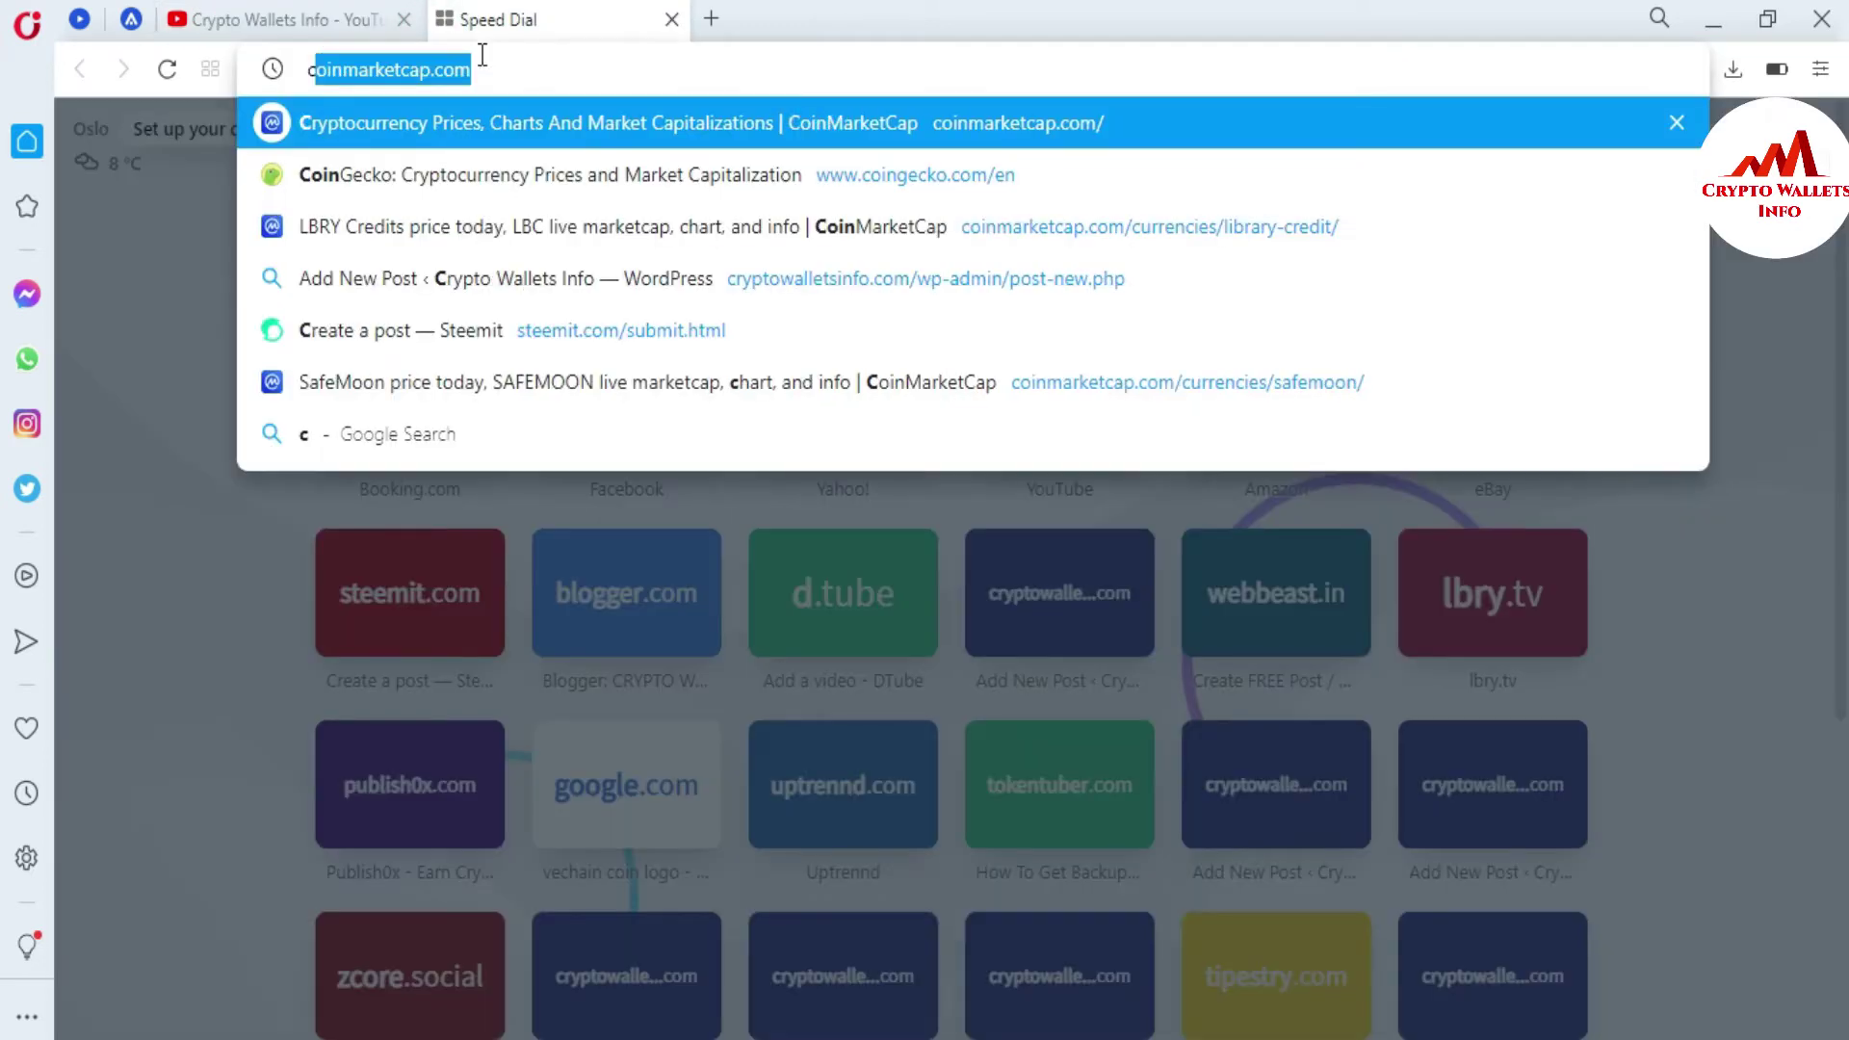
{"action": "left_click", "coordinate": [504, 133]}
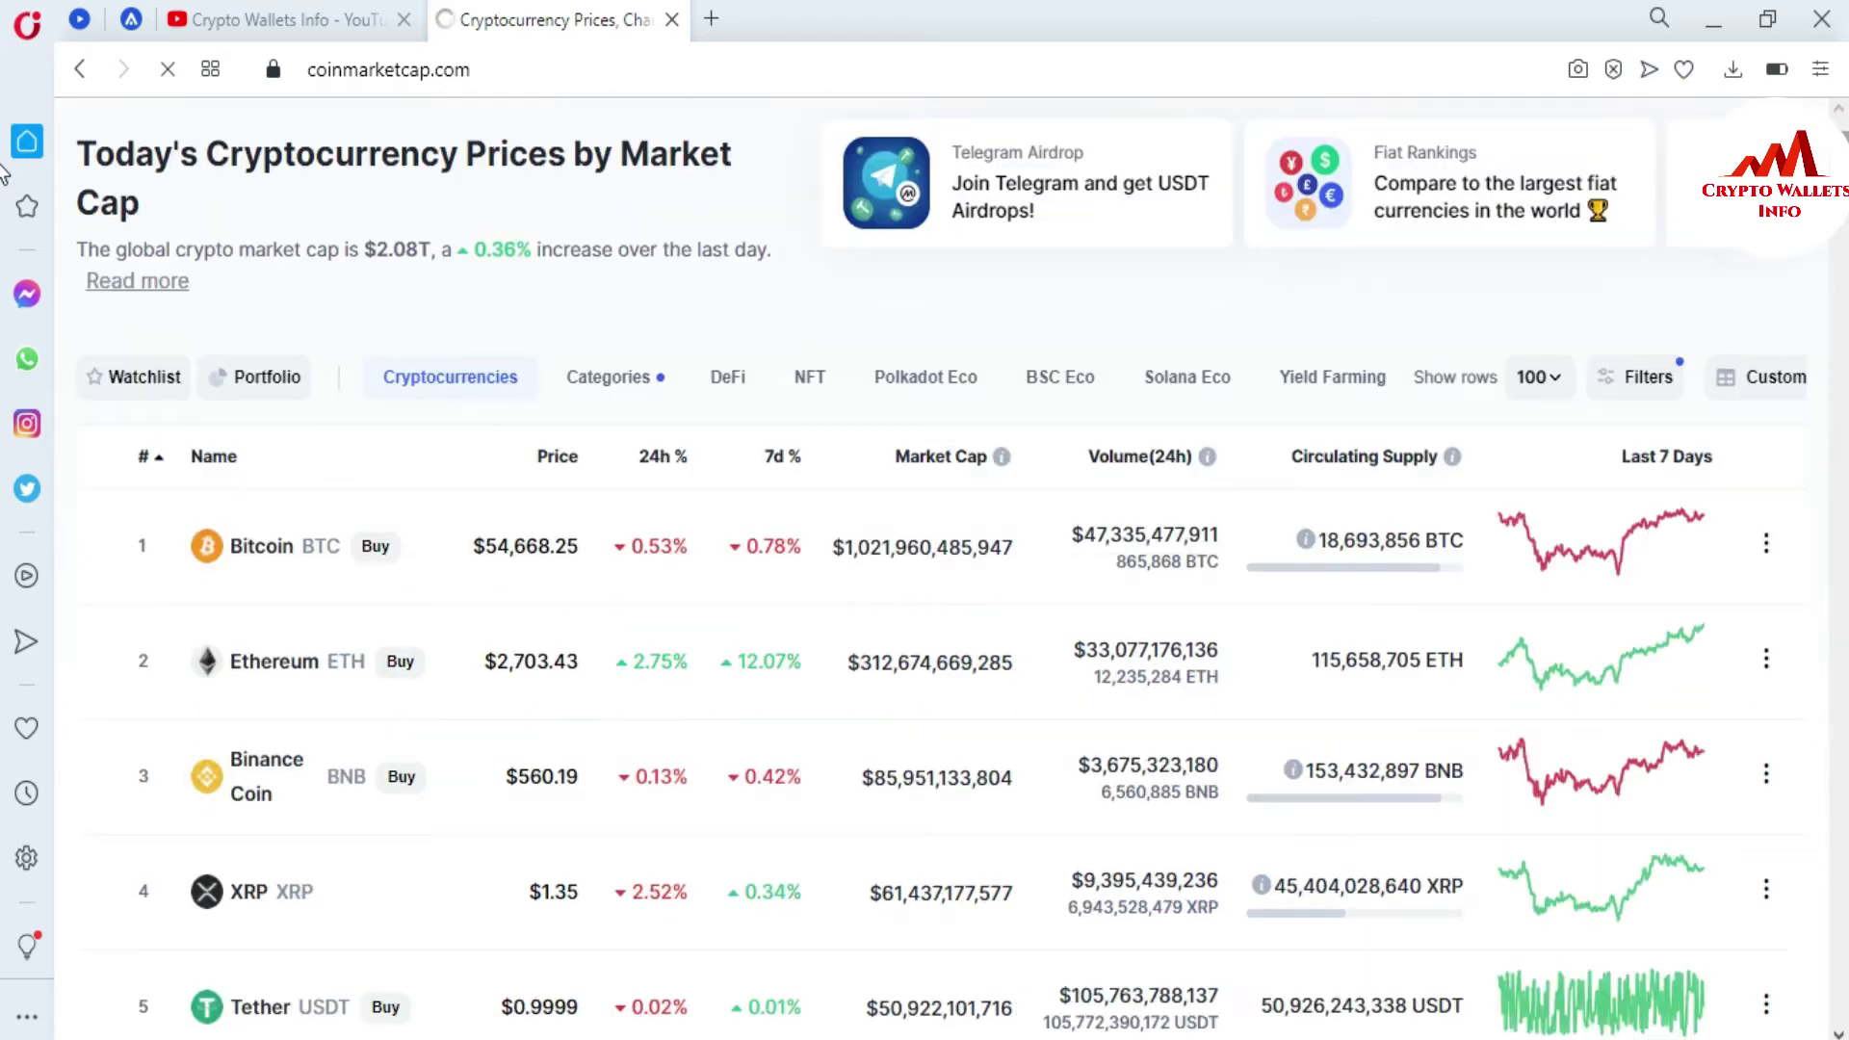
{"action": "scroll", "coordinate": [5, 176], "scroll_direction": "down", "scroll_amount": 4}
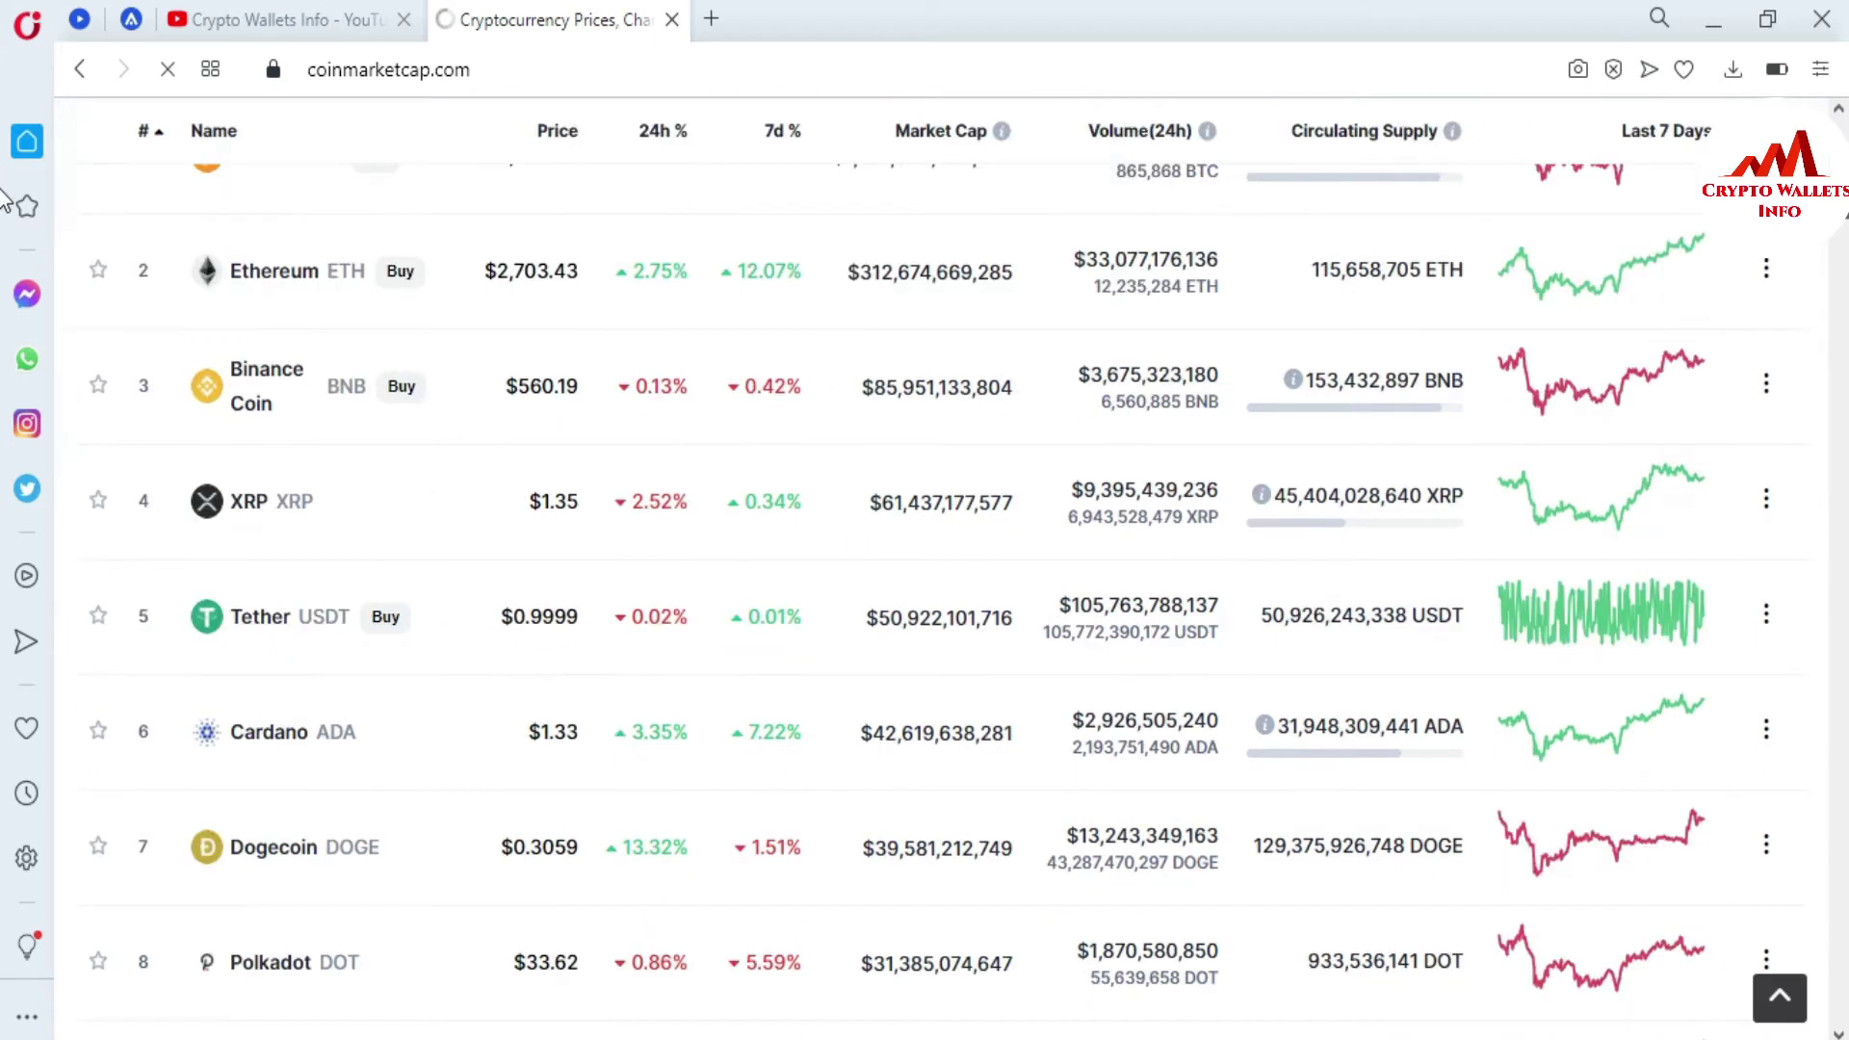
{"action": "scroll", "coordinate": [5, 204], "scroll_direction": "down", "scroll_amount": 20}
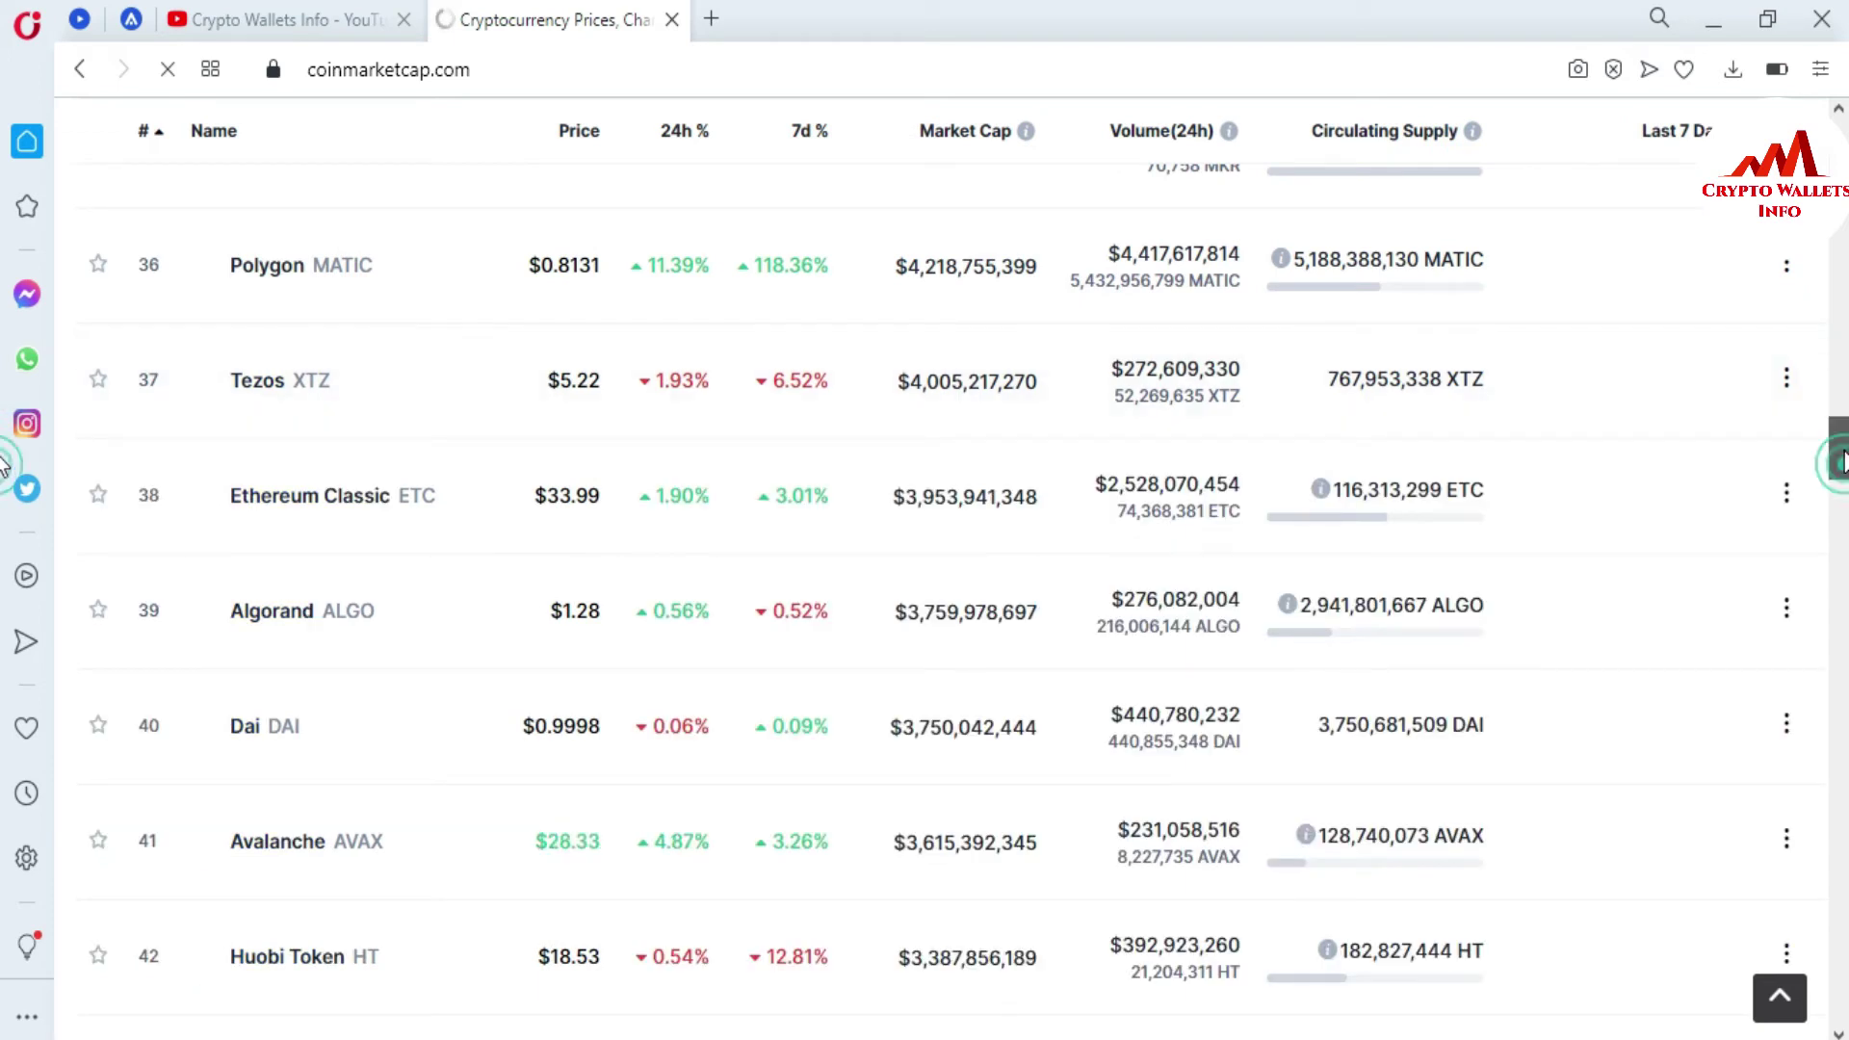
{"action": "left_click_drag", "start_coordinate": [1844, 482], "coordinate": [1843, 574]}
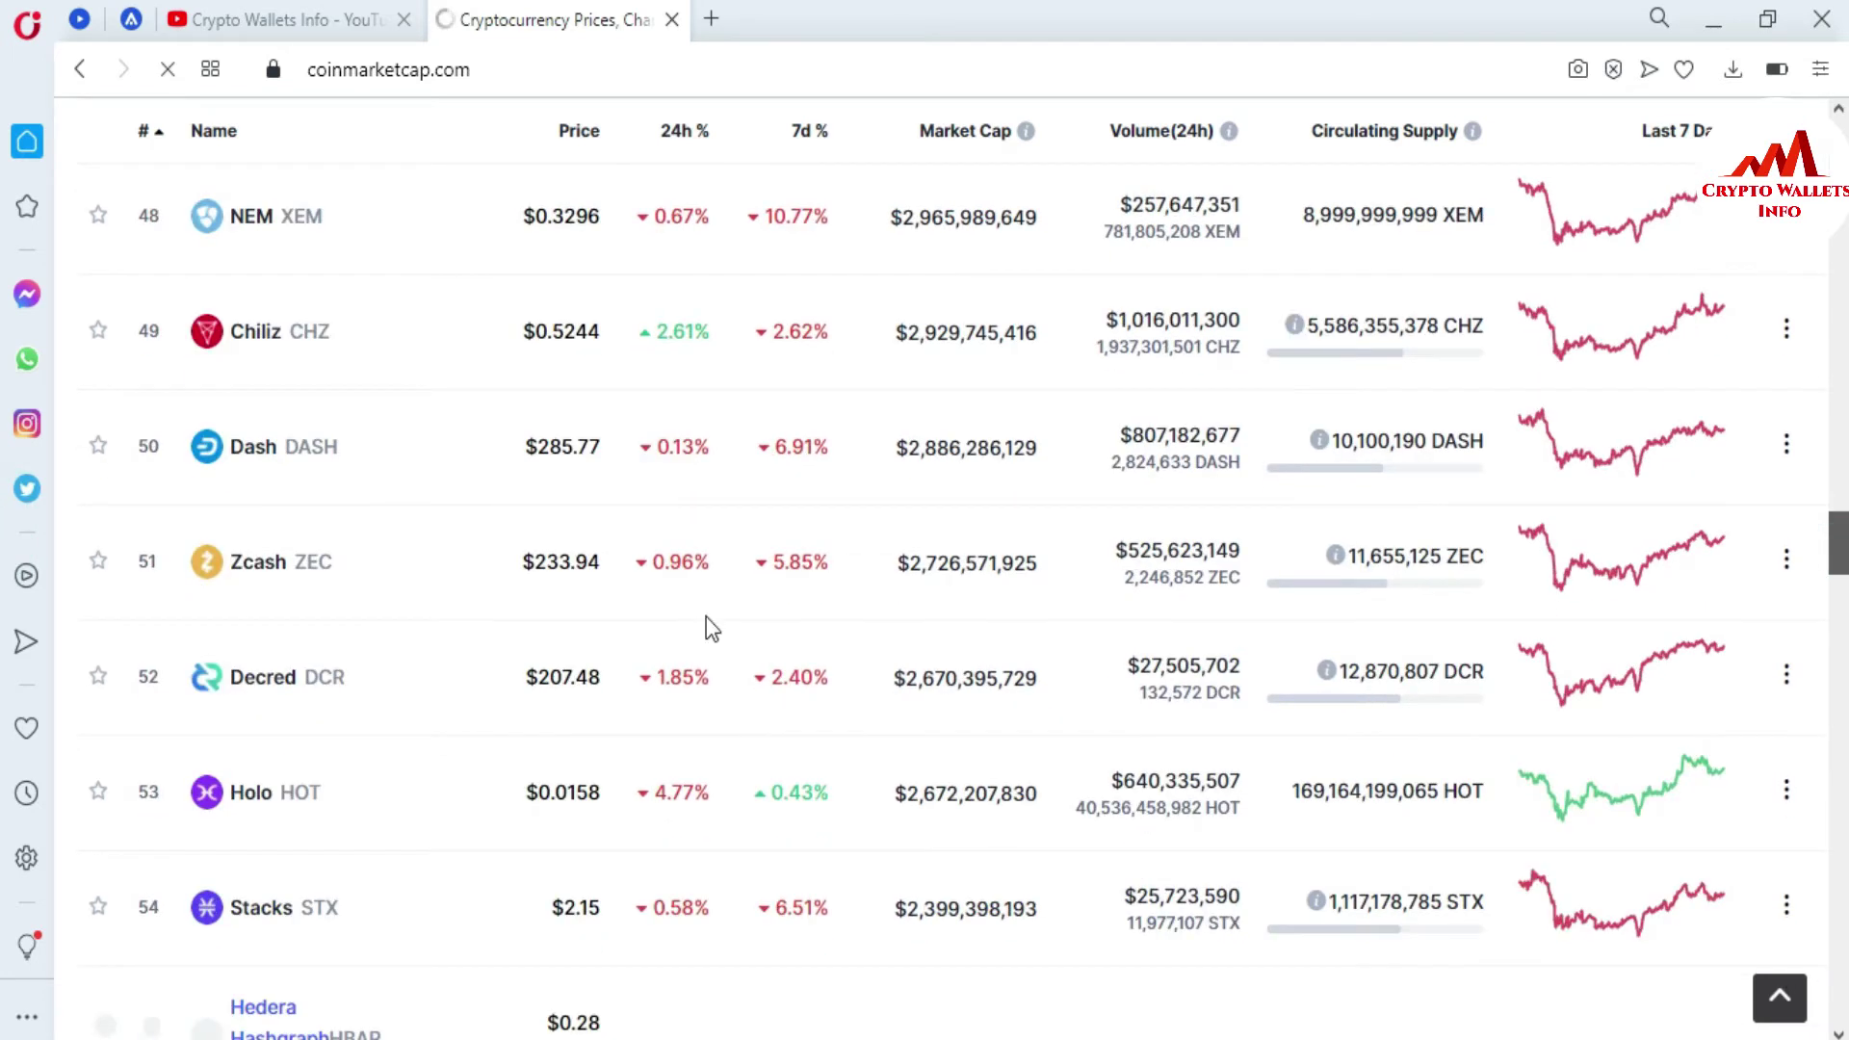
- Open the Zcash (ZEC) coin page, expand the full 'What Is Zcash (ZEC)?' text, and return to the top
{"action": "left_click", "coordinate": [272, 573]}
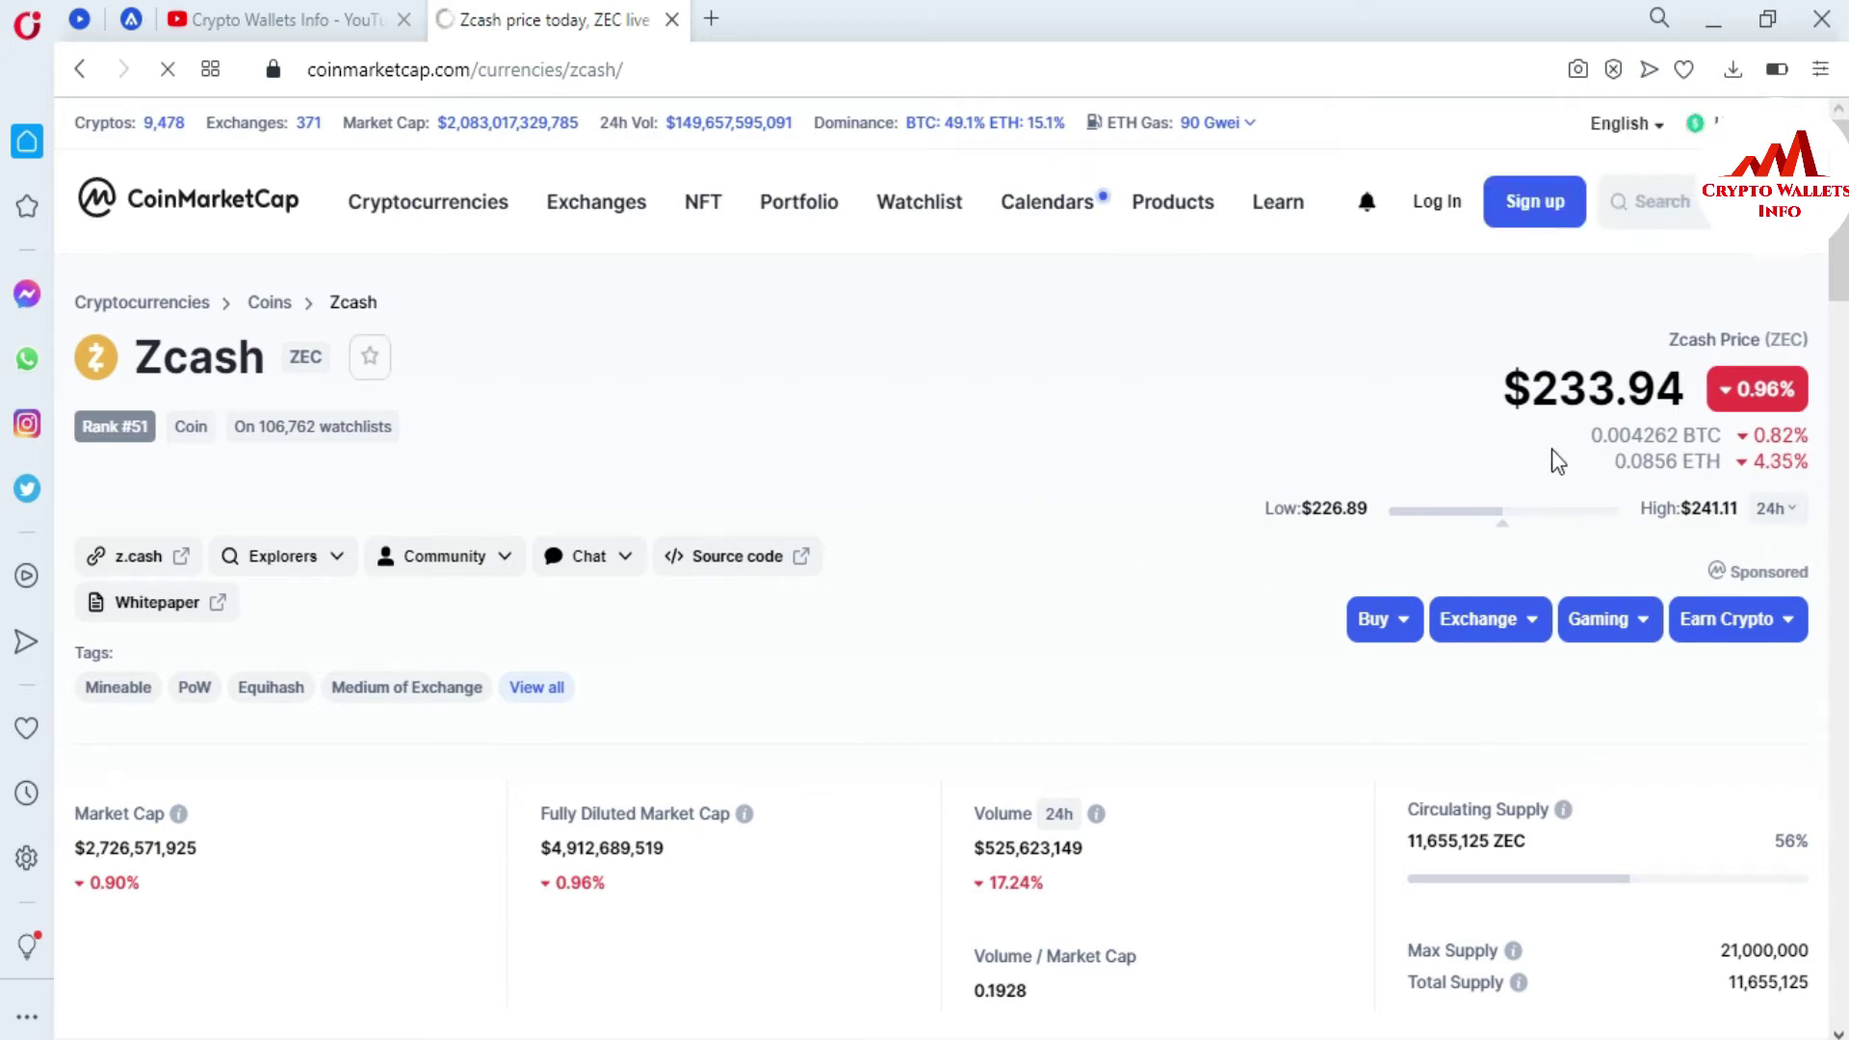
{"action": "scroll", "coordinate": [5, 253], "scroll_direction": "down", "scroll_amount": 10}
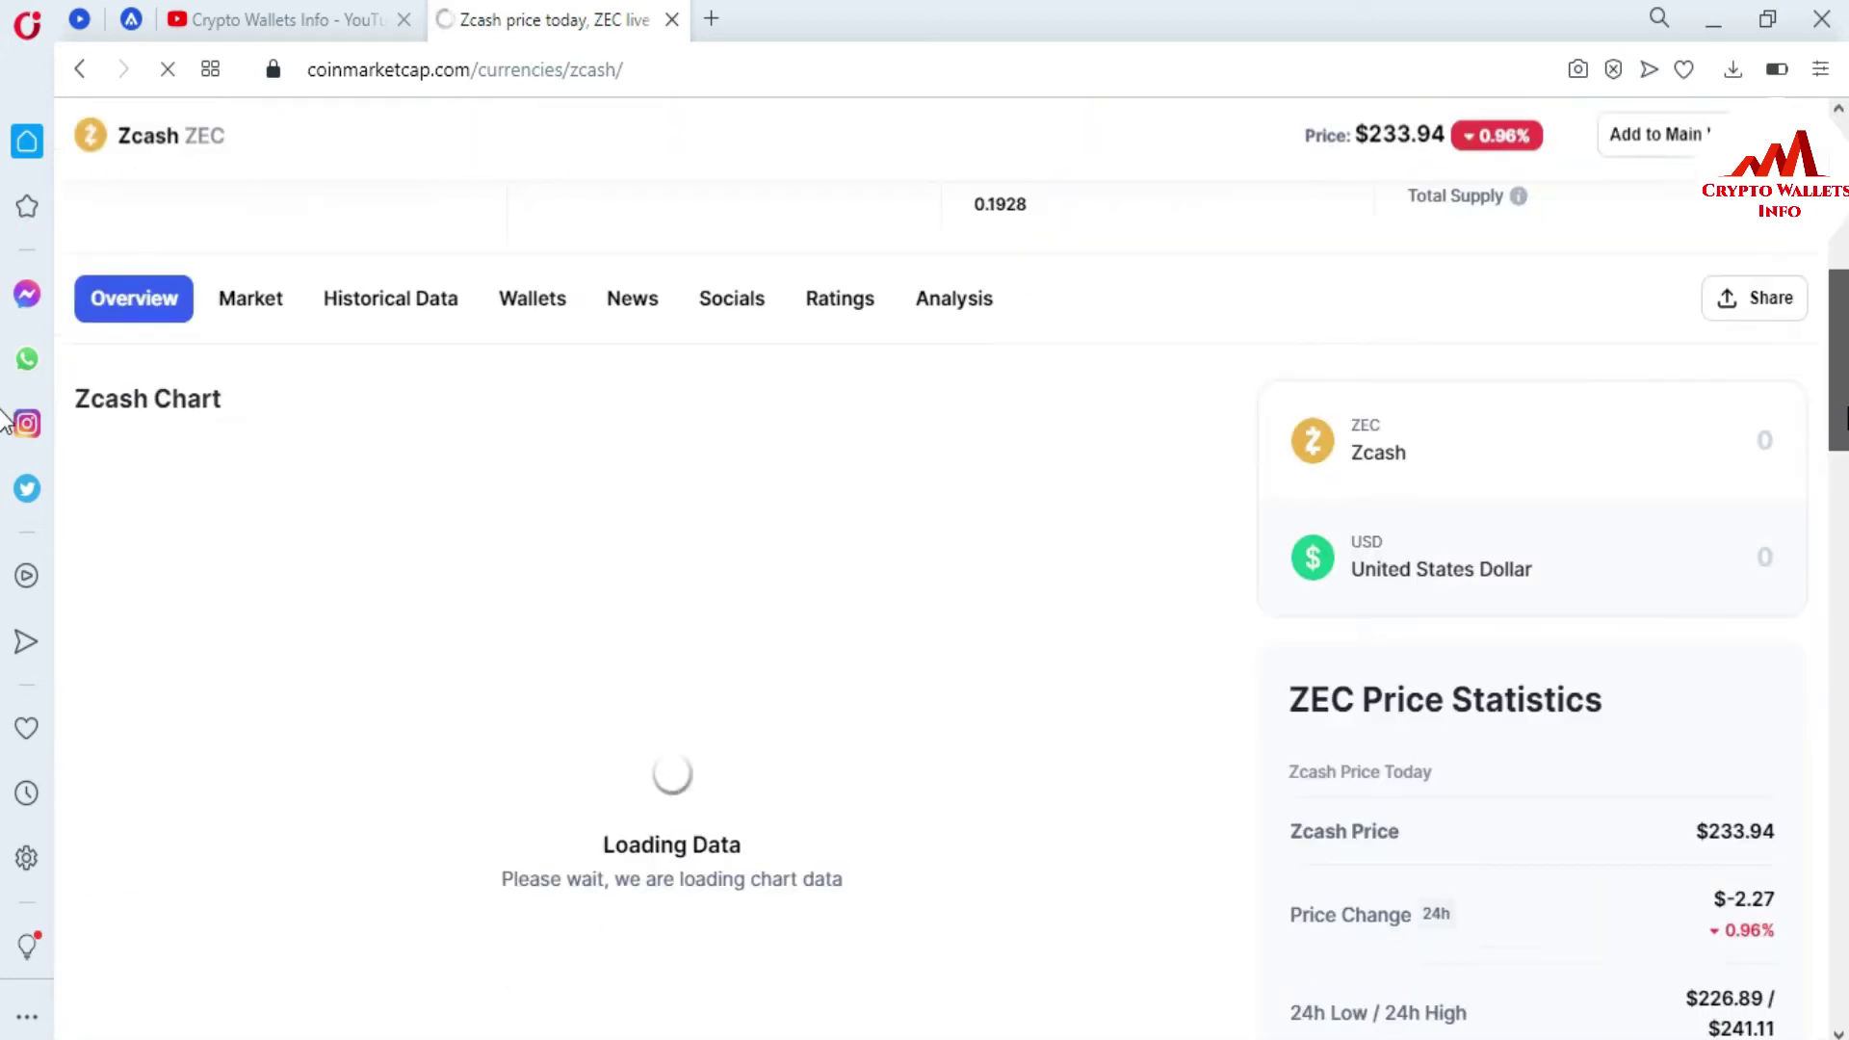
{"action": "mouse_move", "coordinate": [1835, 433]}
{"action": "left_mouse_down"}
{"action": "mouse_move", "coordinate": [1832, 294]}
{"action": "mouse_move", "coordinate": [1841, 486]}
{"action": "mouse_move", "coordinate": [1841, 429]}
{"action": "left_mouse_up"}
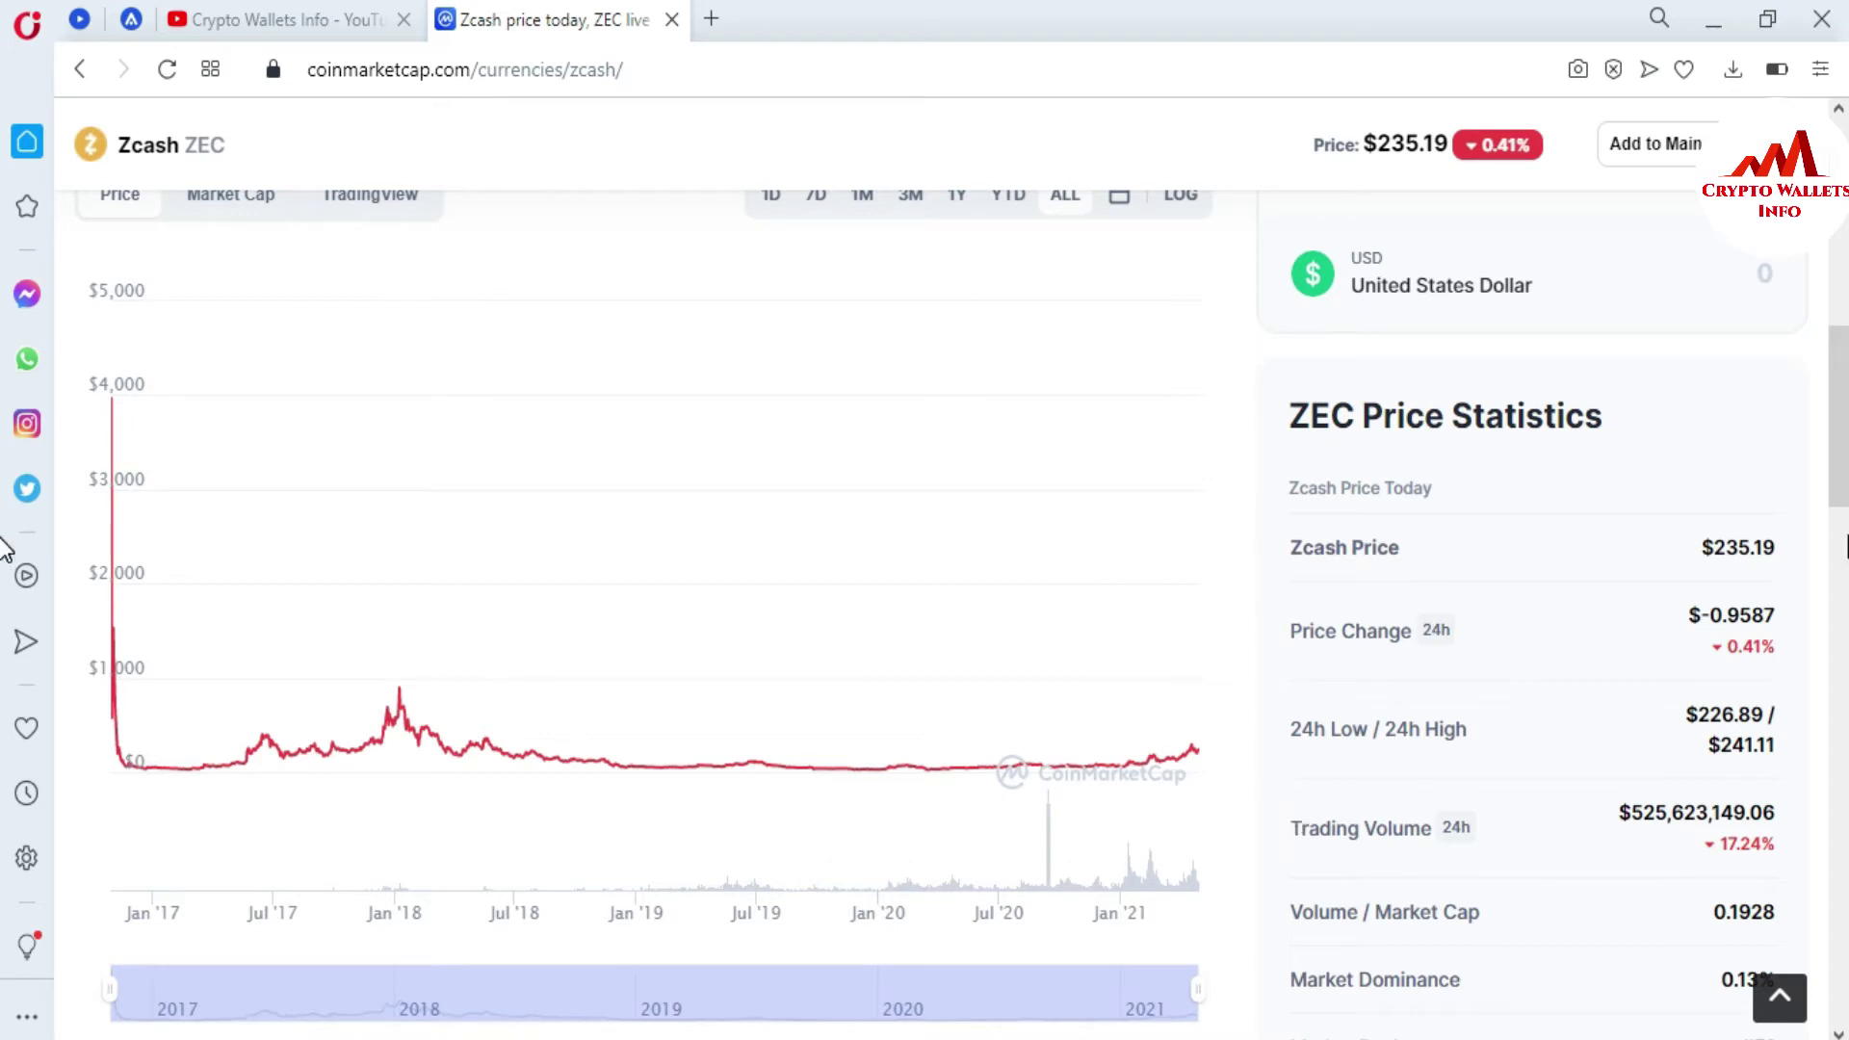
{"action": "left_click_drag", "start_coordinate": [1844, 394], "coordinate": [1844, 617]}
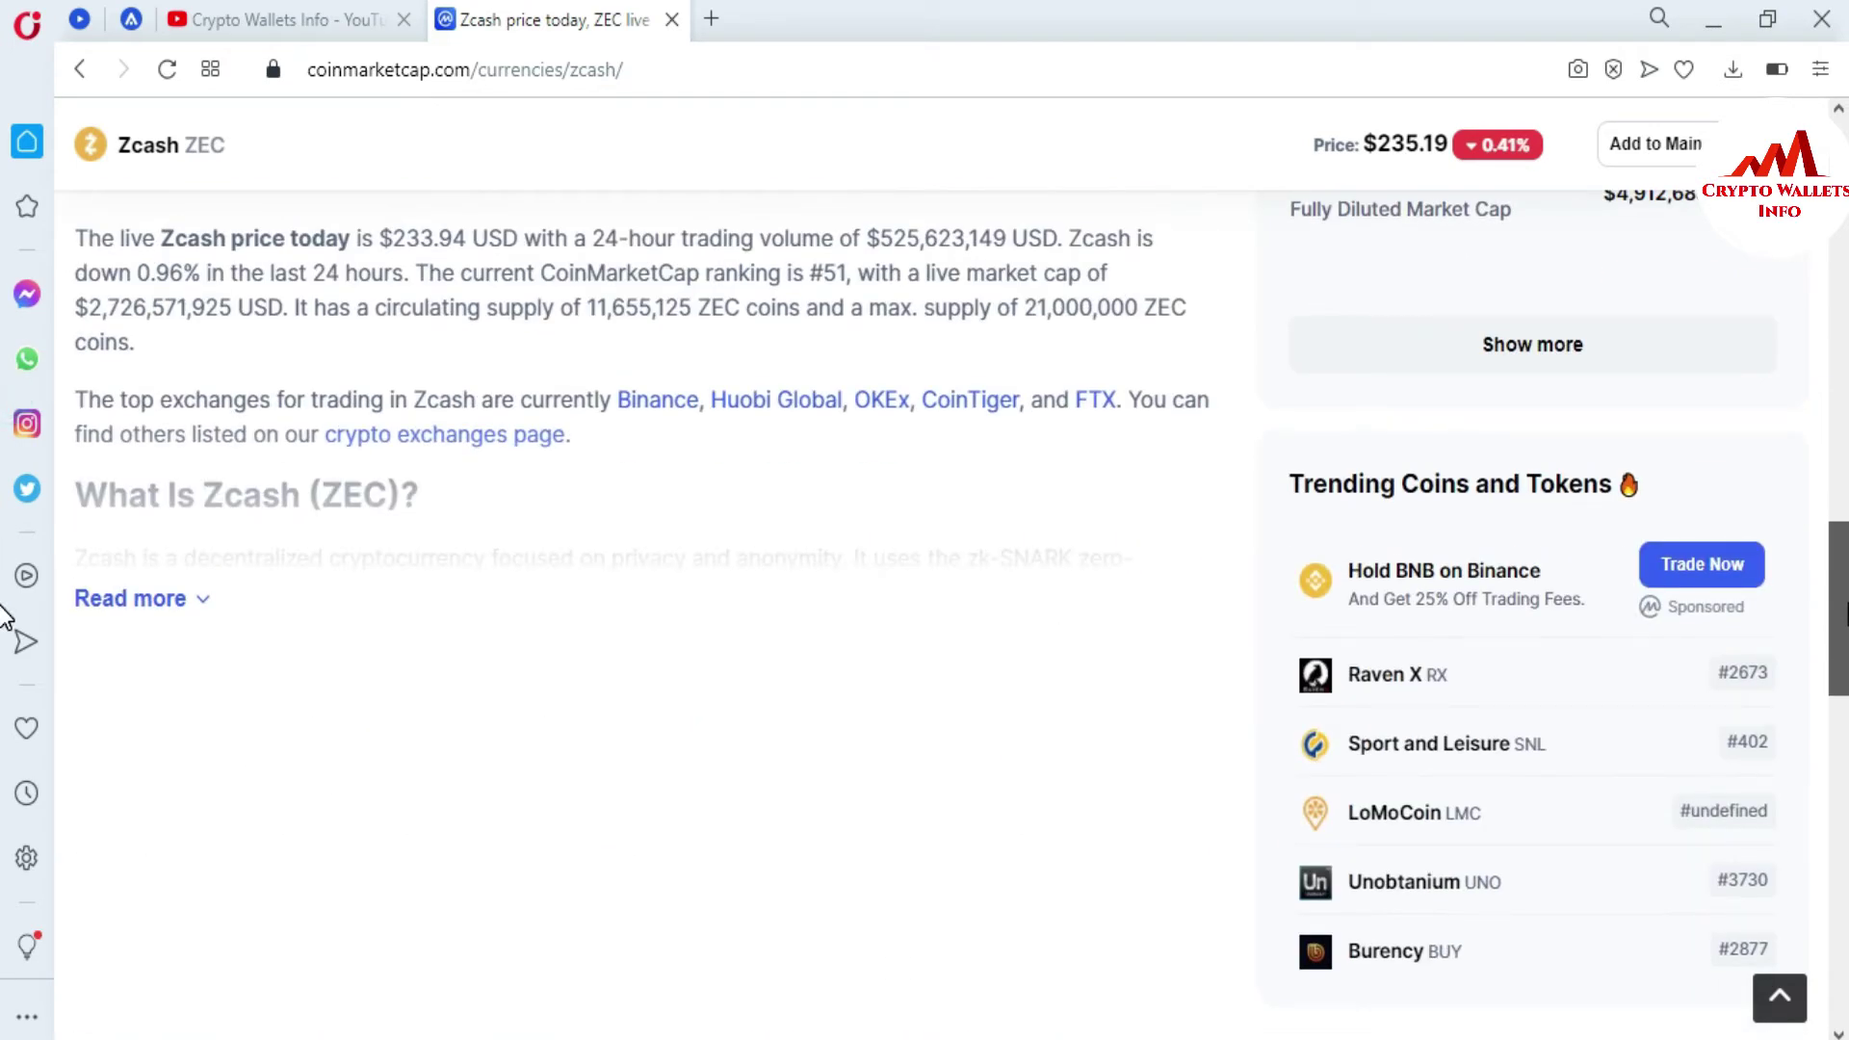
{"action": "left_click", "coordinate": [204, 605]}
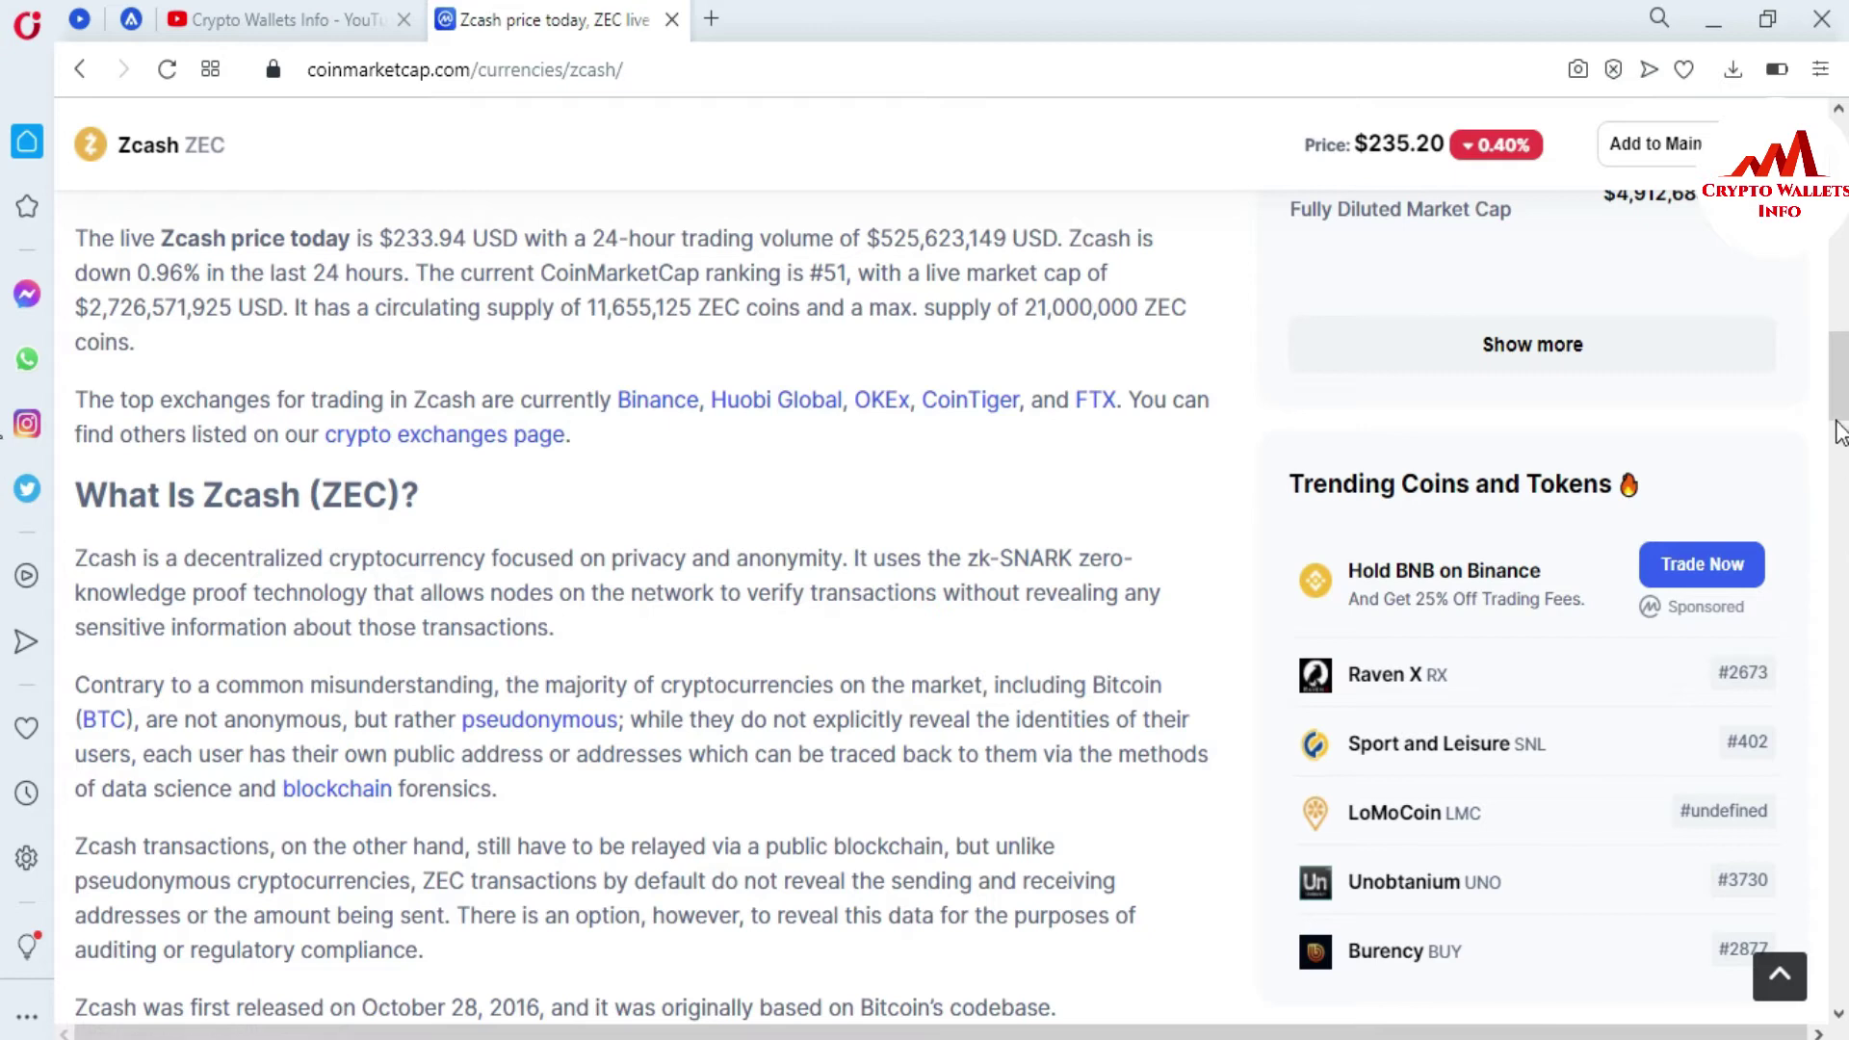
{"action": "scroll", "coordinate": [1839, 435], "scroll_direction": "down", "scroll_amount": 3}
{"action": "left_click_drag", "start_coordinate": [1839, 435], "coordinate": [1795, 97]}
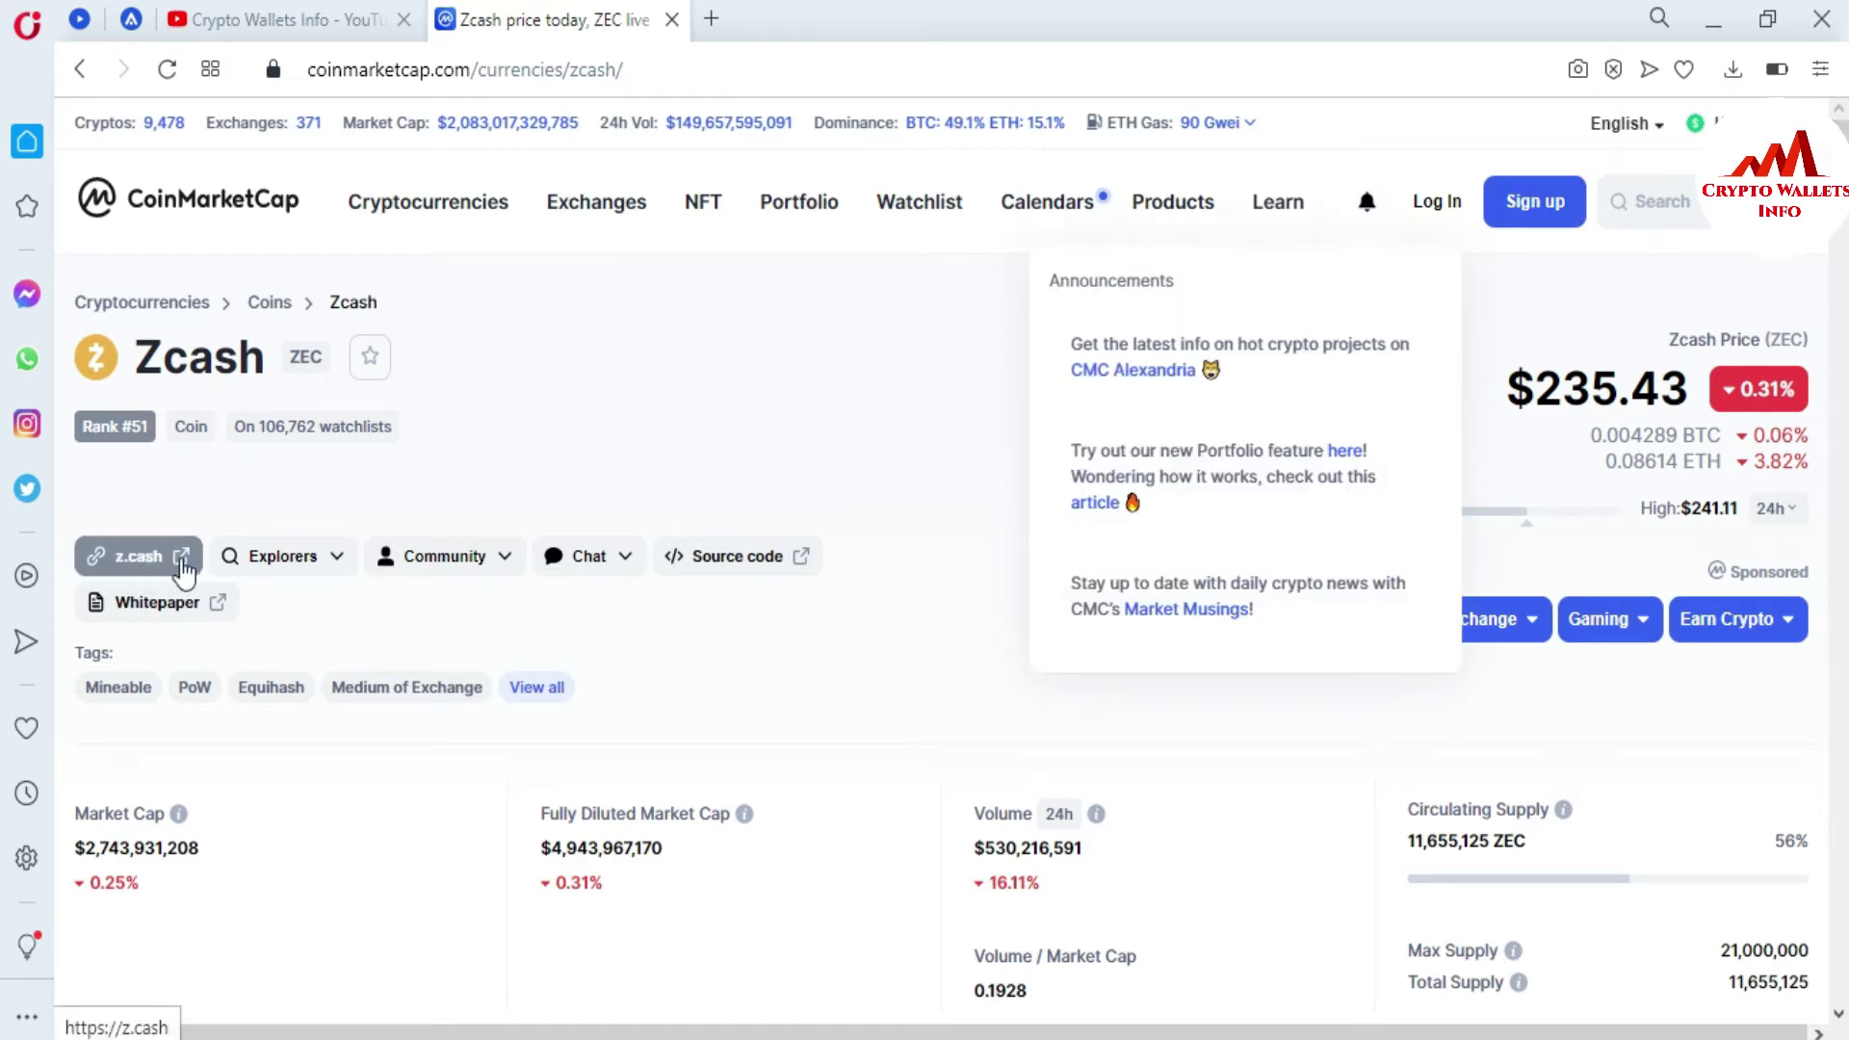
- Follow the z.cash link and go to Technology > Download official client
{"action": "left_click", "coordinate": [181, 559]}
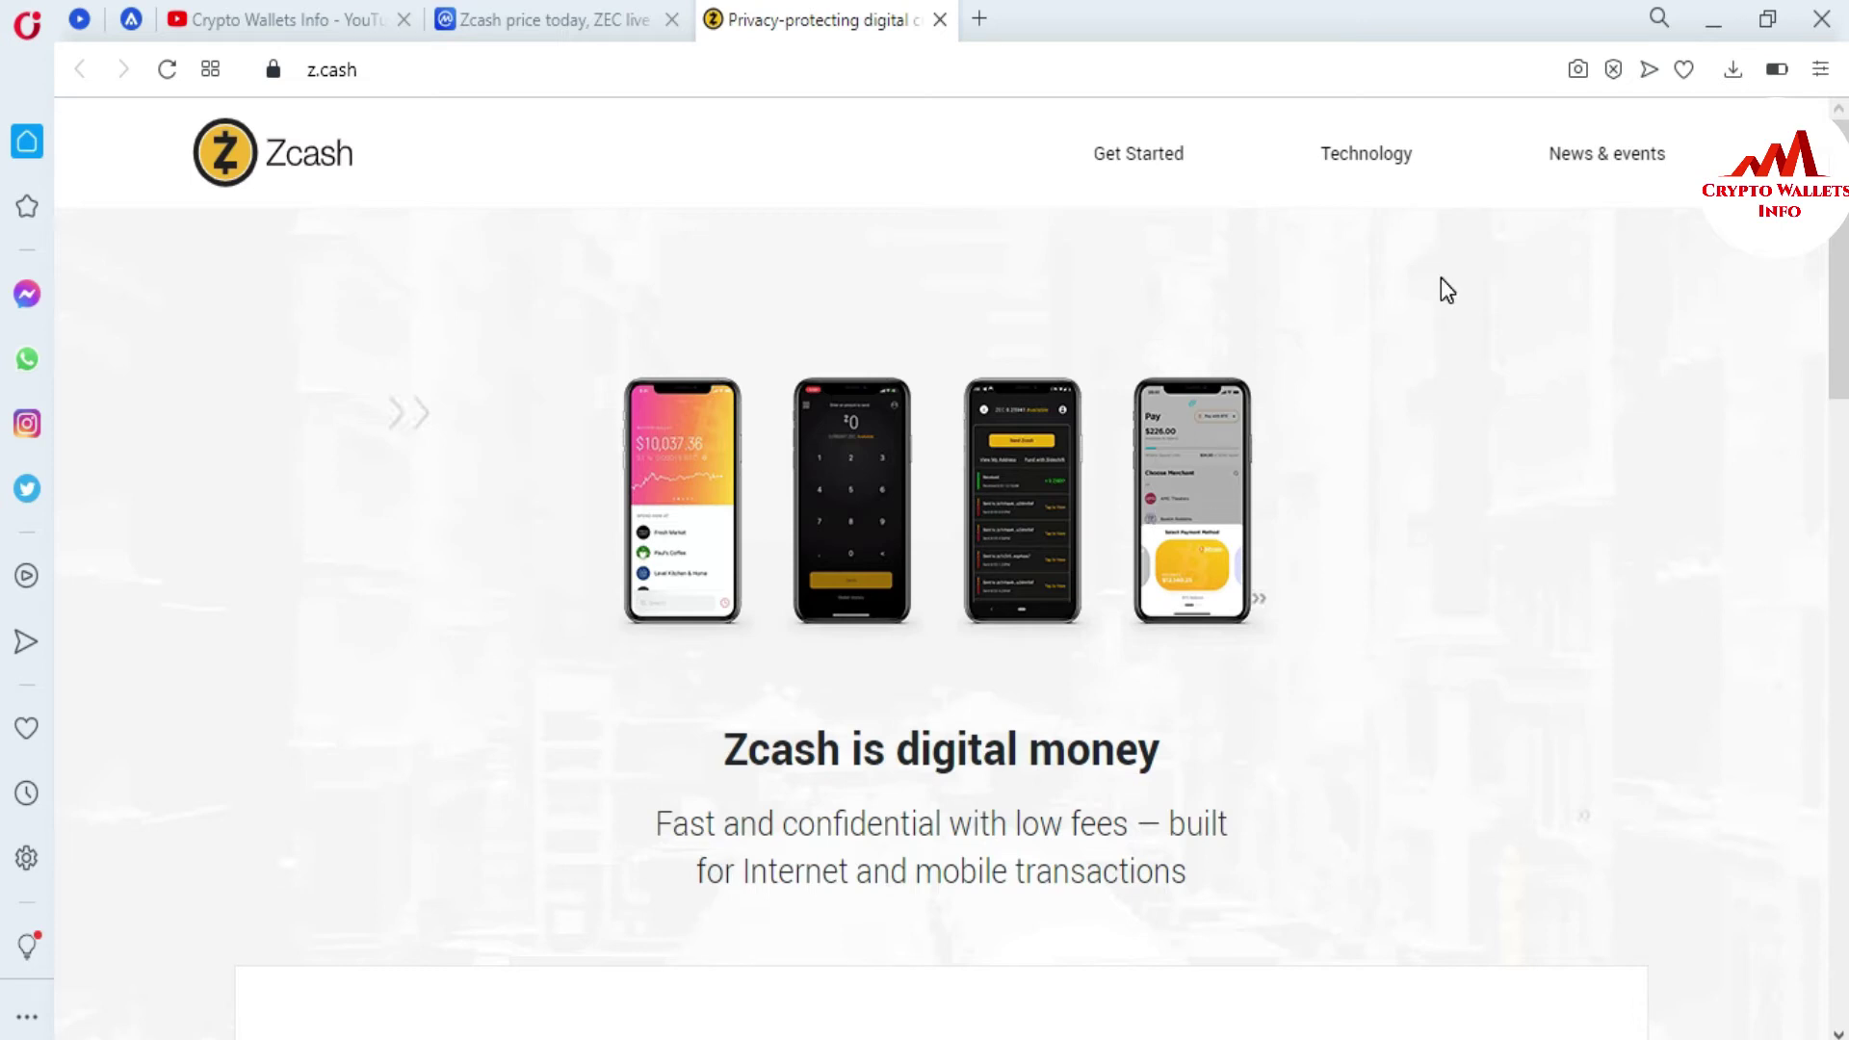
{"action": "mouse_move", "coordinate": [1350, 147]}
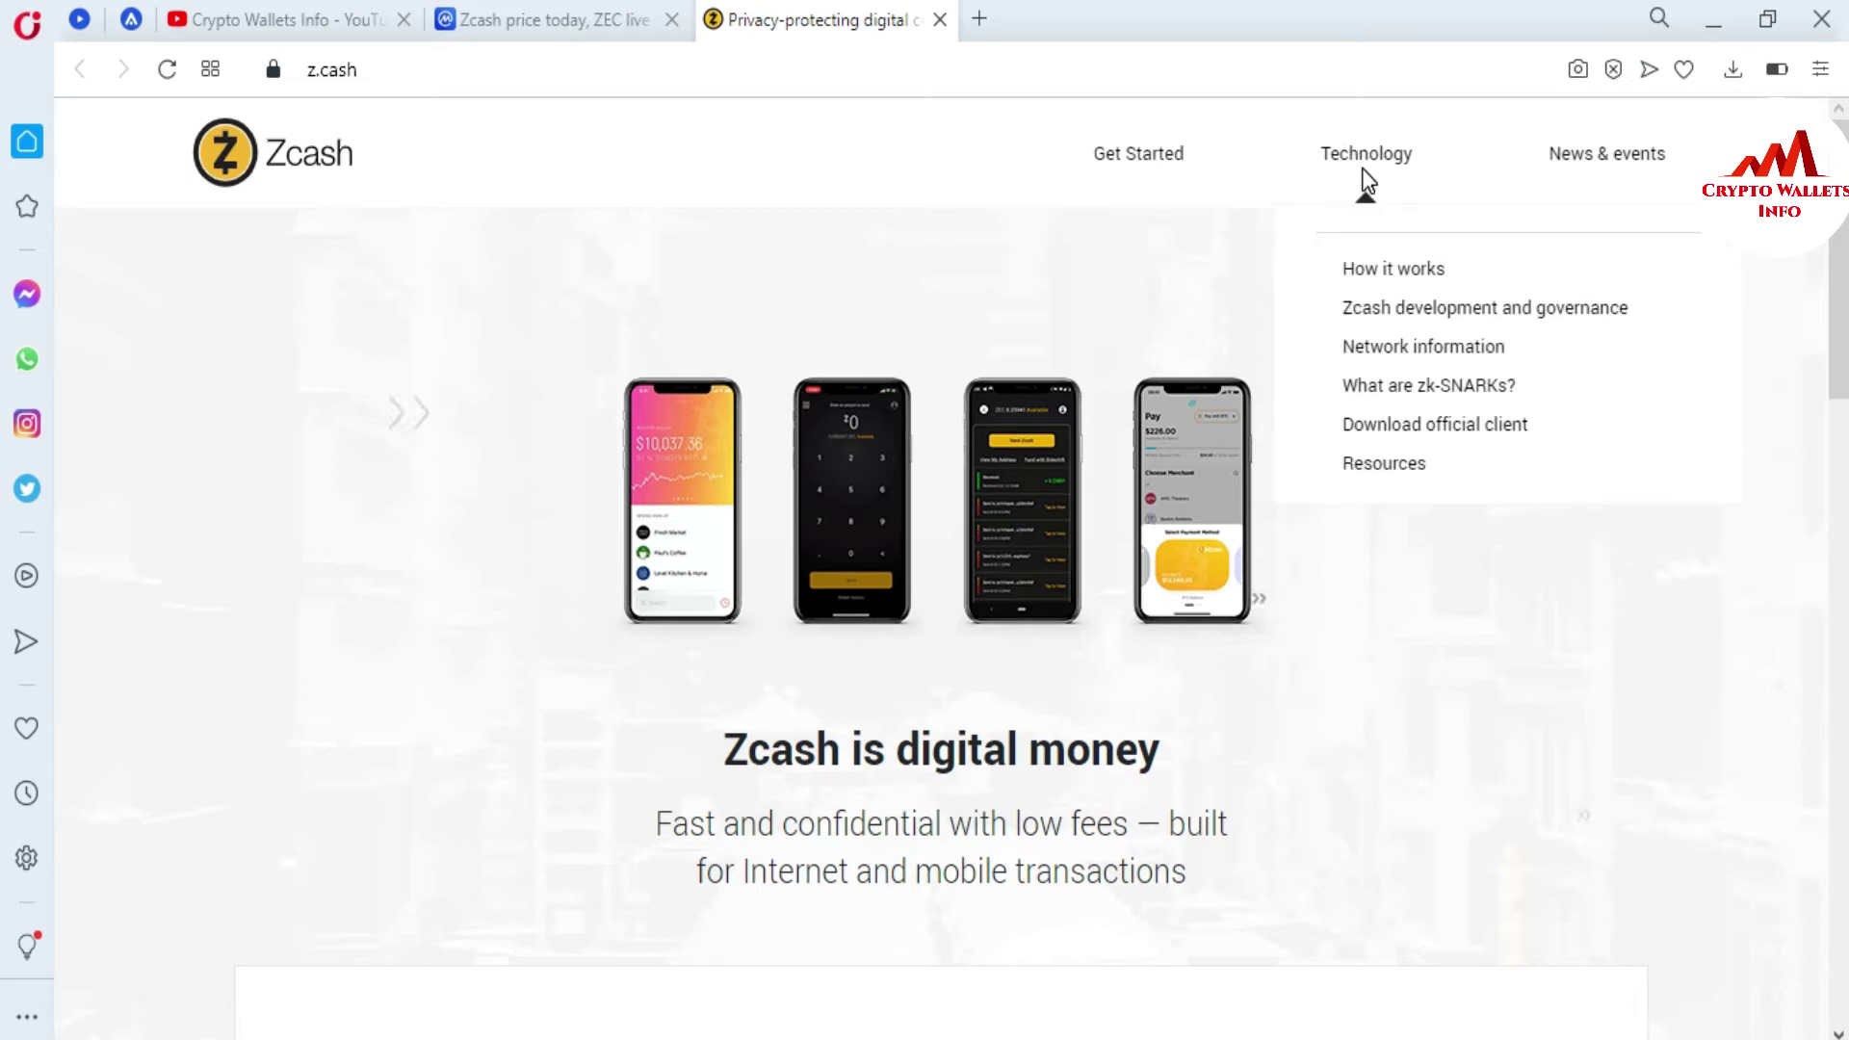
{"action": "left_click", "coordinate": [1415, 441]}
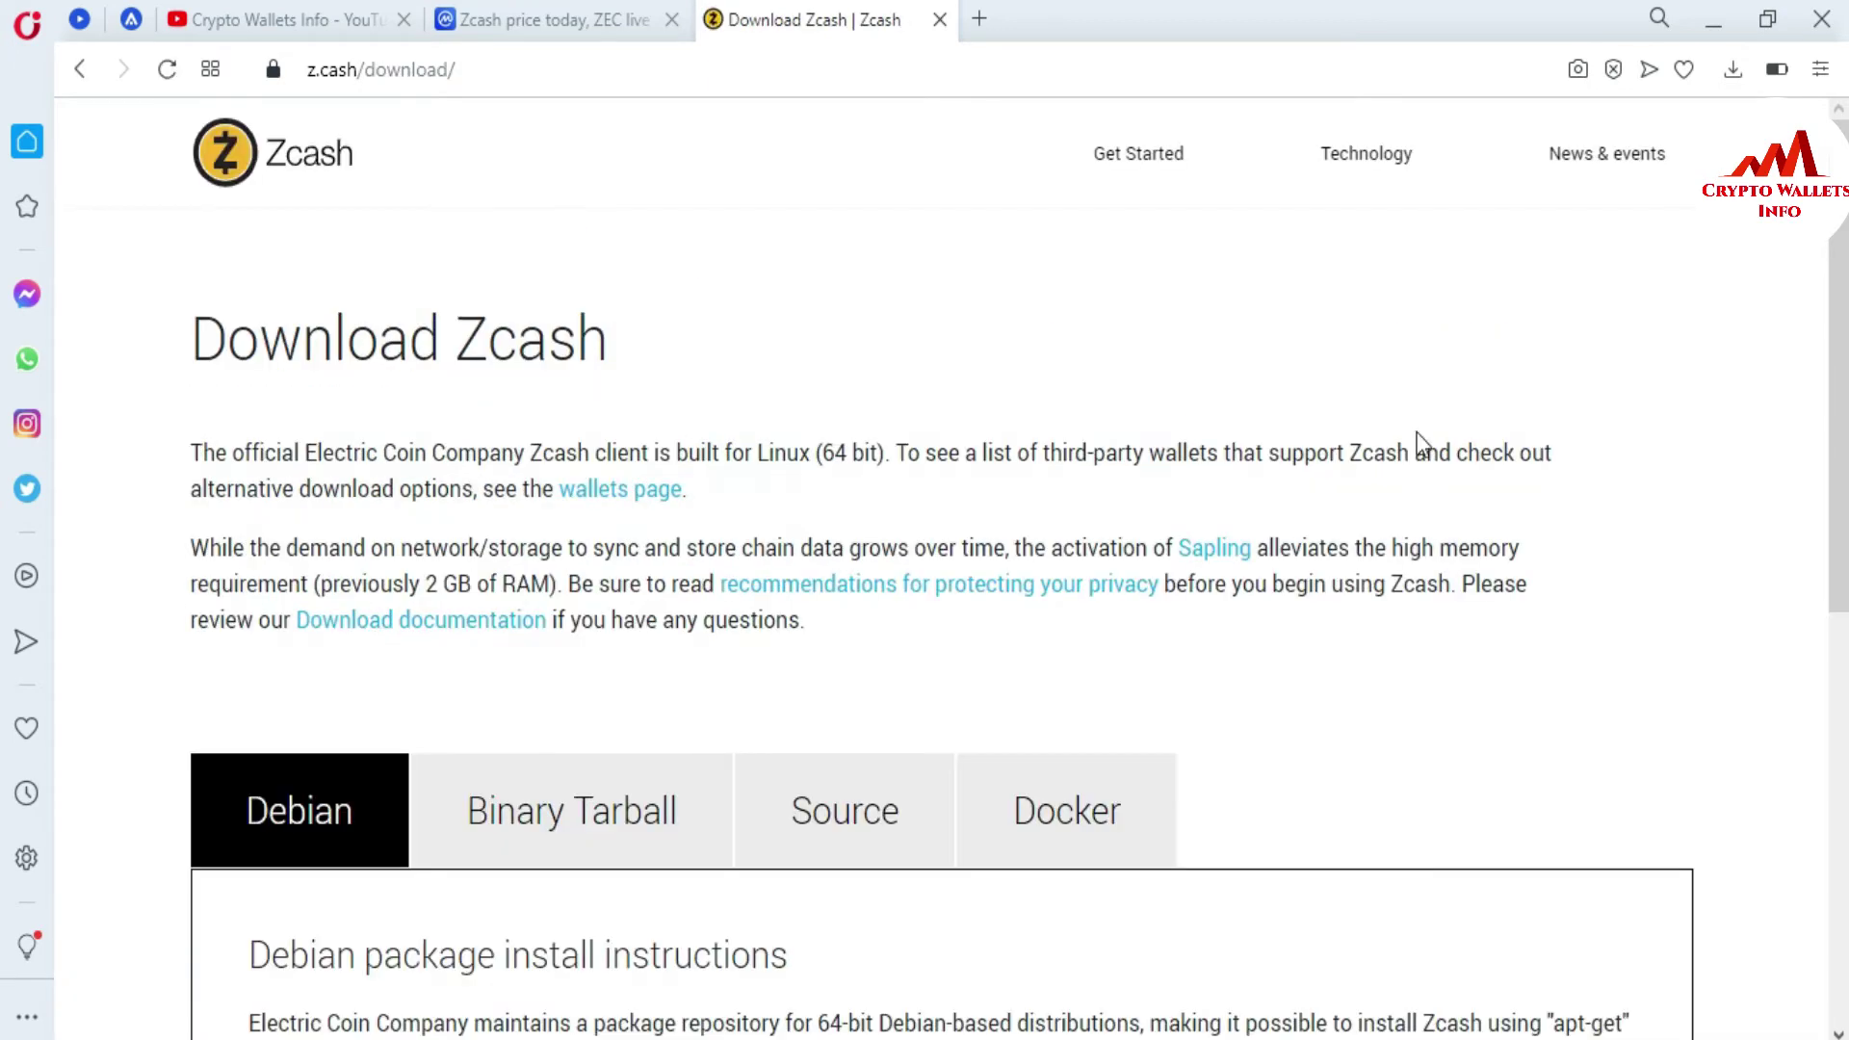
- Open the z.cash Wallets page and scroll to the ZecWallet Lite, Nighthawk and Unstoppable cards
{"action": "left_click", "coordinate": [601, 489]}
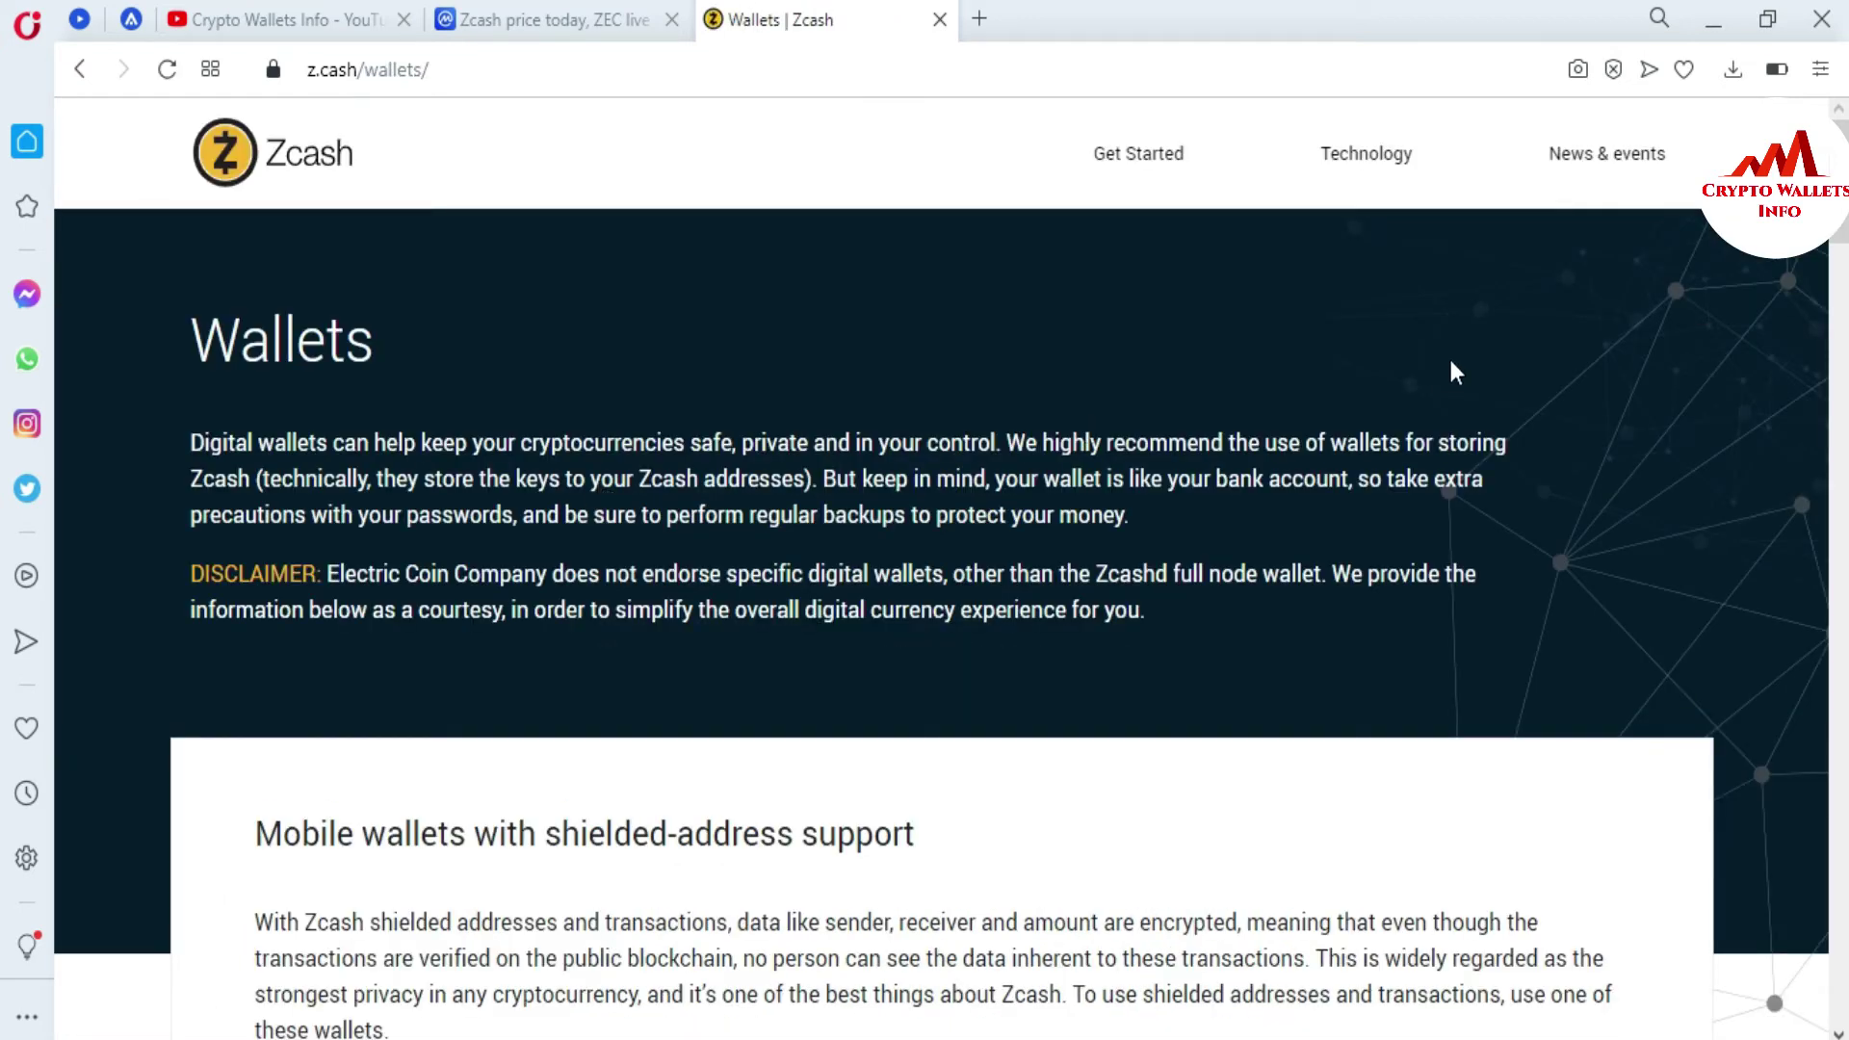
{"action": "scroll", "coordinate": [8, 207], "scroll_direction": "down", "scroll_amount": 3}
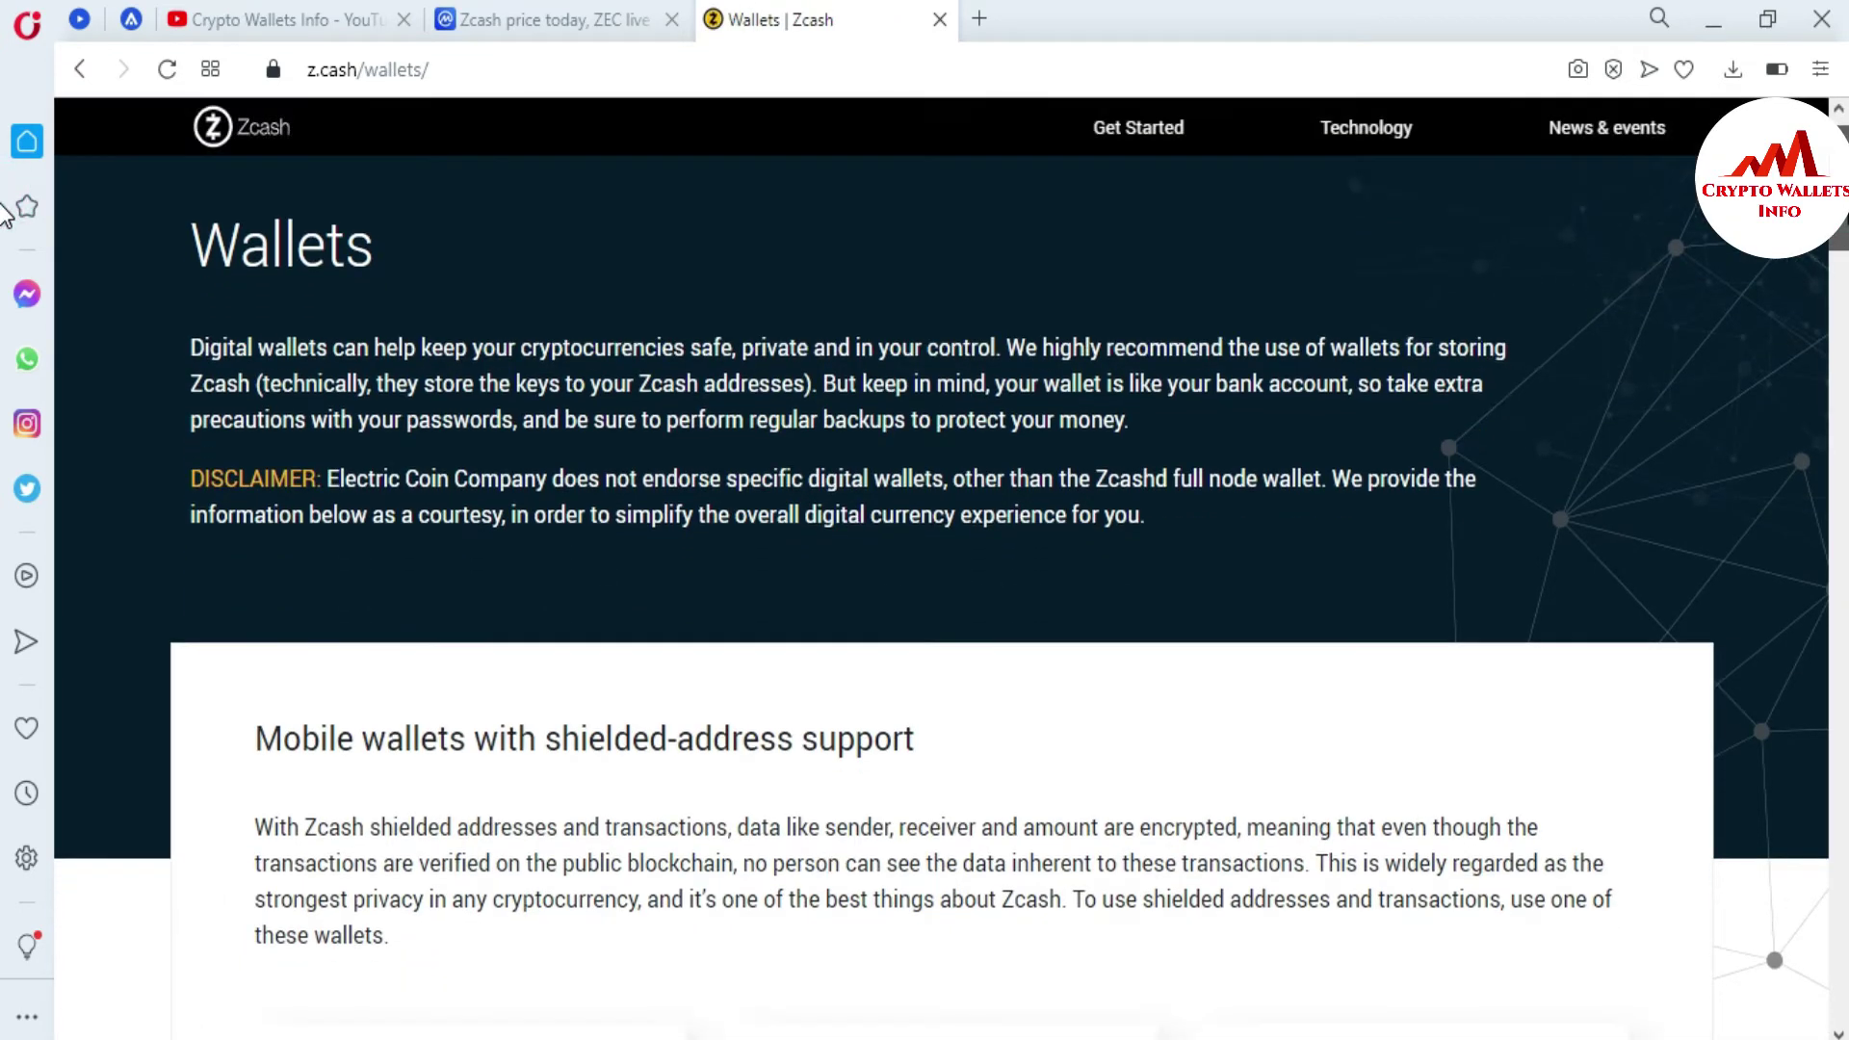
{"action": "scroll", "coordinate": [6, 234], "scroll_direction": "down", "scroll_amount": 7}
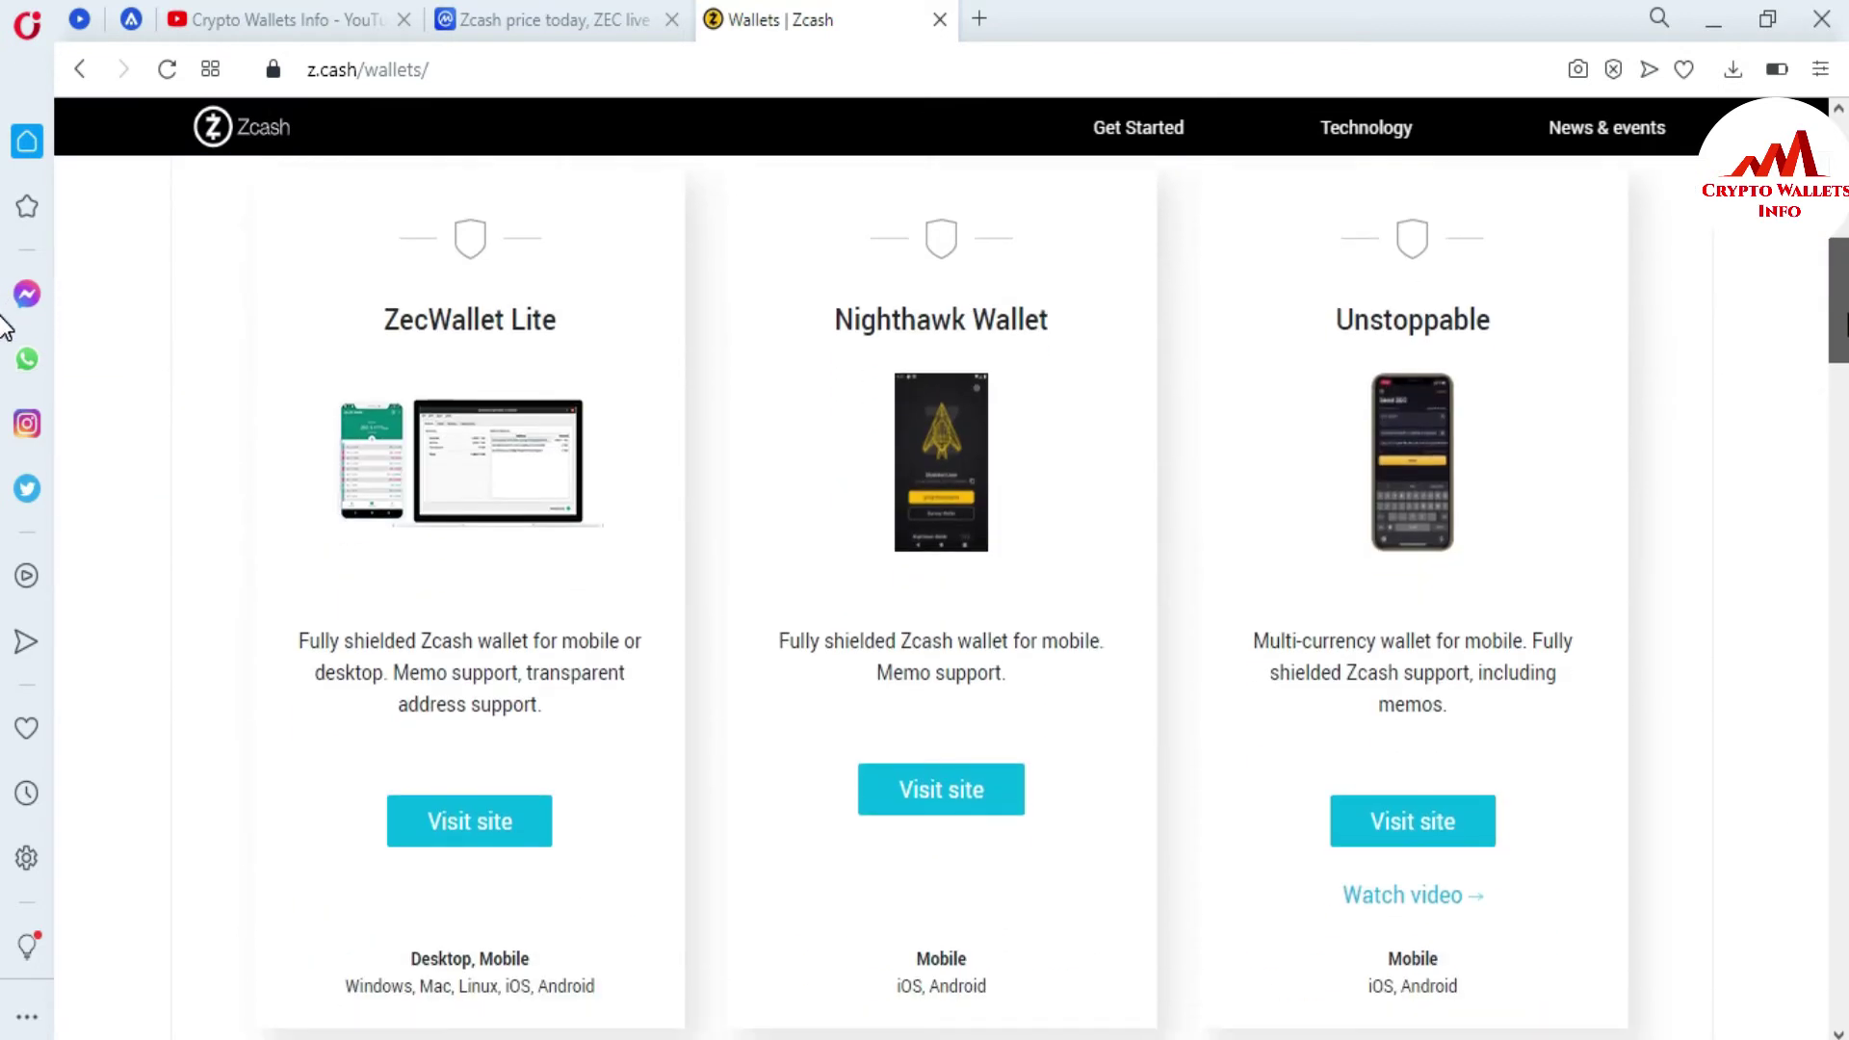
{"action": "scroll", "coordinate": [5, 333], "scroll_direction": "down", "scroll_amount": 10}
{"action": "scroll", "coordinate": [5, 342], "scroll_direction": "up", "scroll_amount": 8}
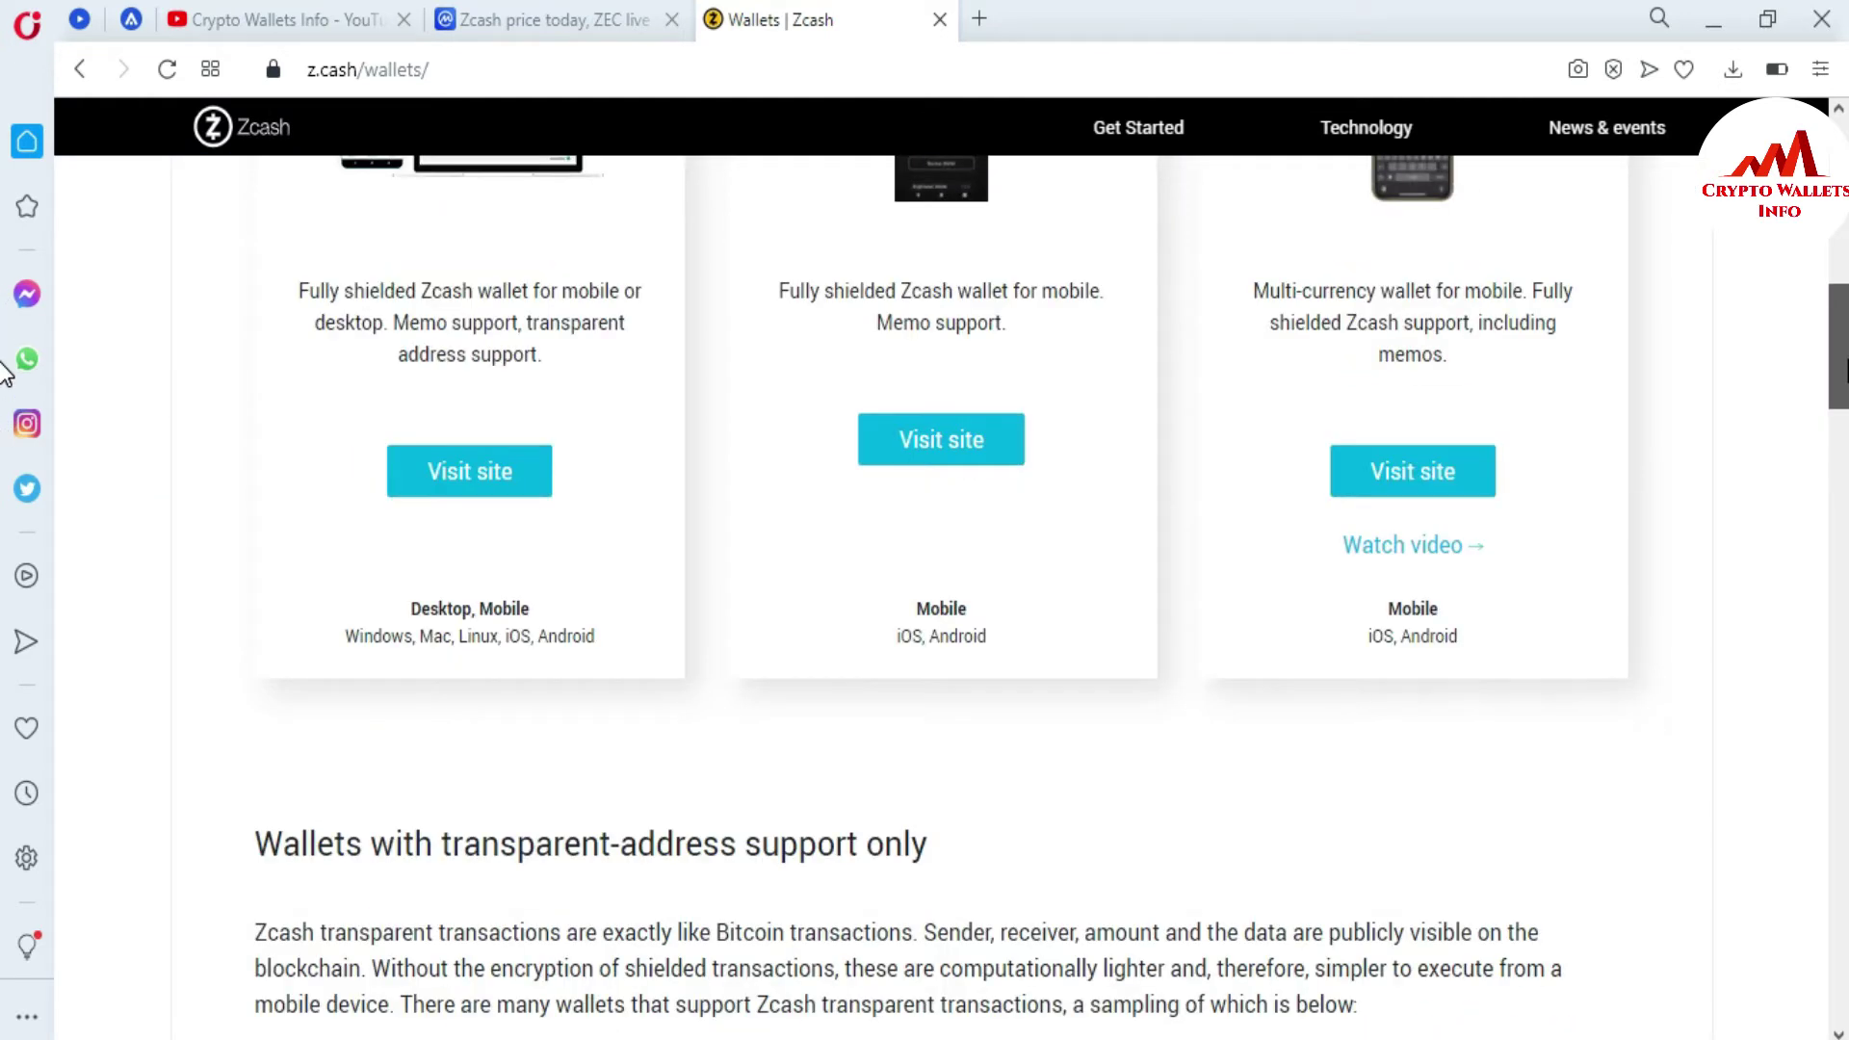
{"action": "scroll", "coordinate": [4, 347], "scroll_direction": "up", "scroll_amount": 2}
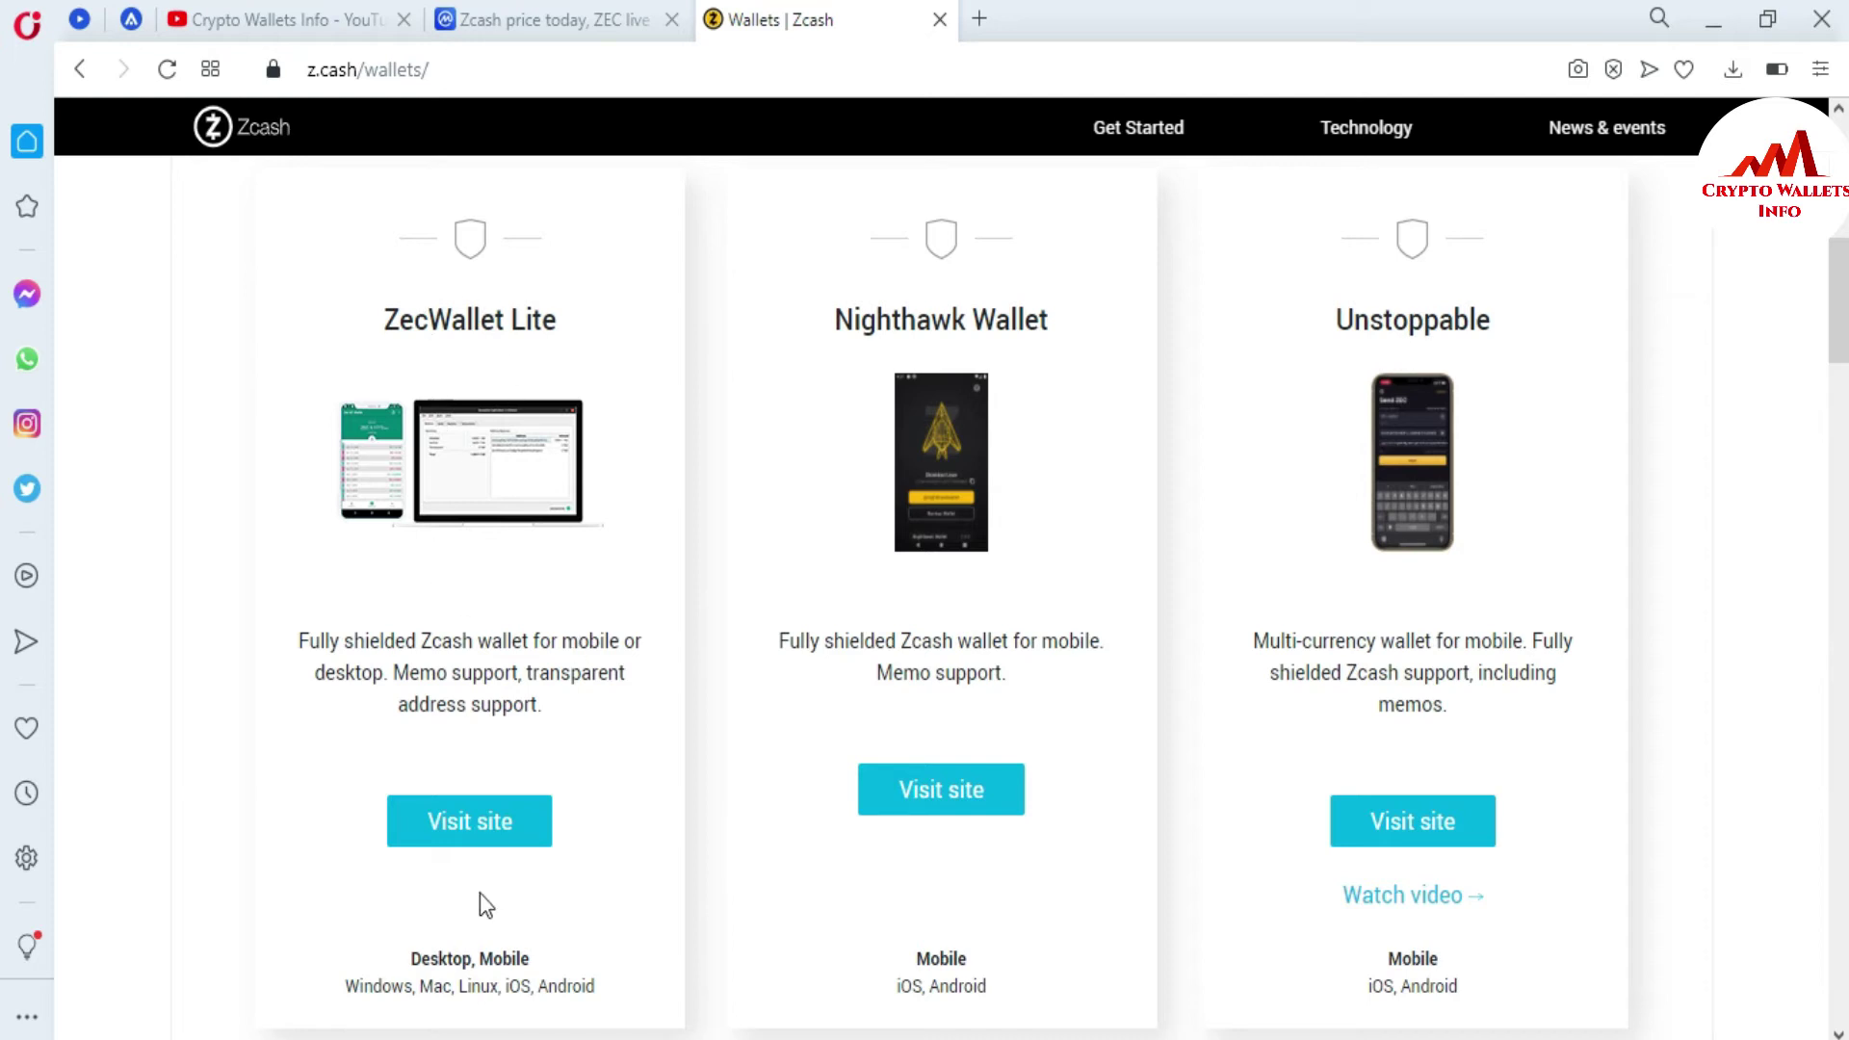
- Visit the ZecWallet Lite site, then work in the desktop app's Dashboard showing ZEC 0
{"action": "left_click", "coordinate": [476, 834]}
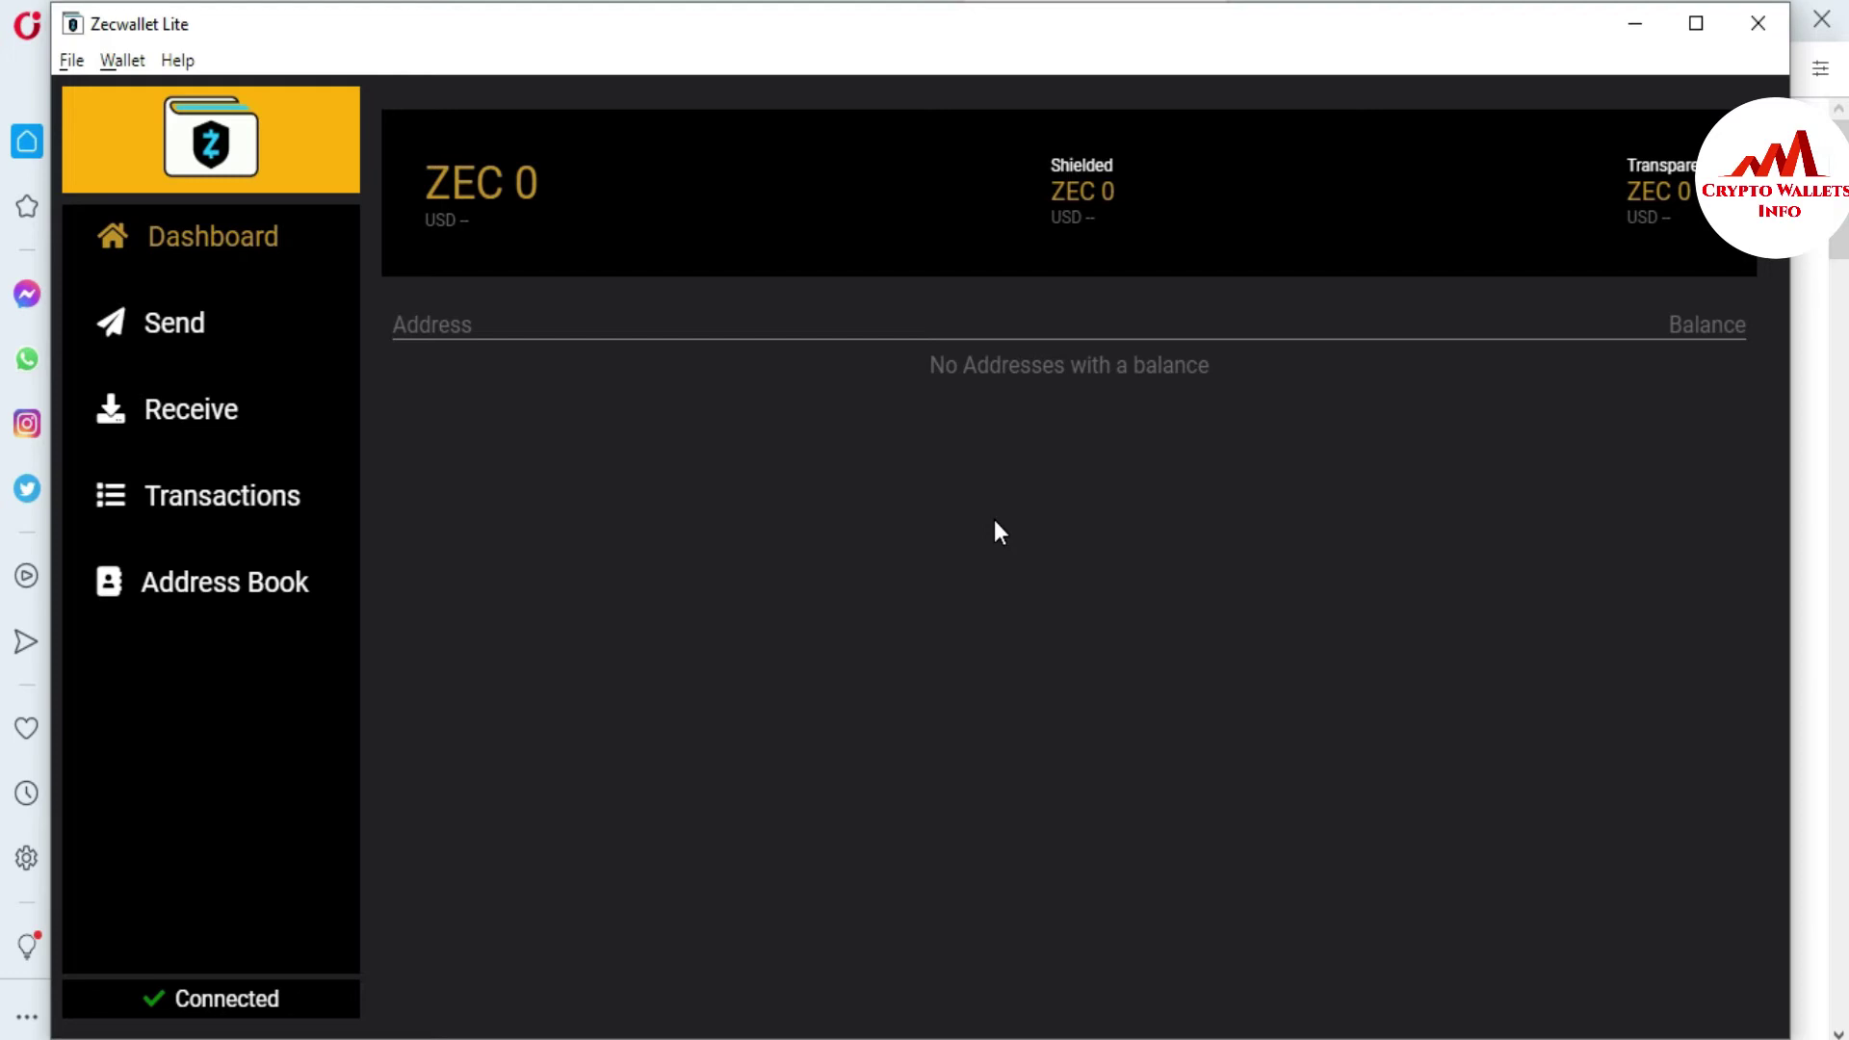
- Show the Receive page's Transparent t1 addresses, select the first one, and scroll to the list's end
{"action": "left_click", "coordinate": [199, 420]}
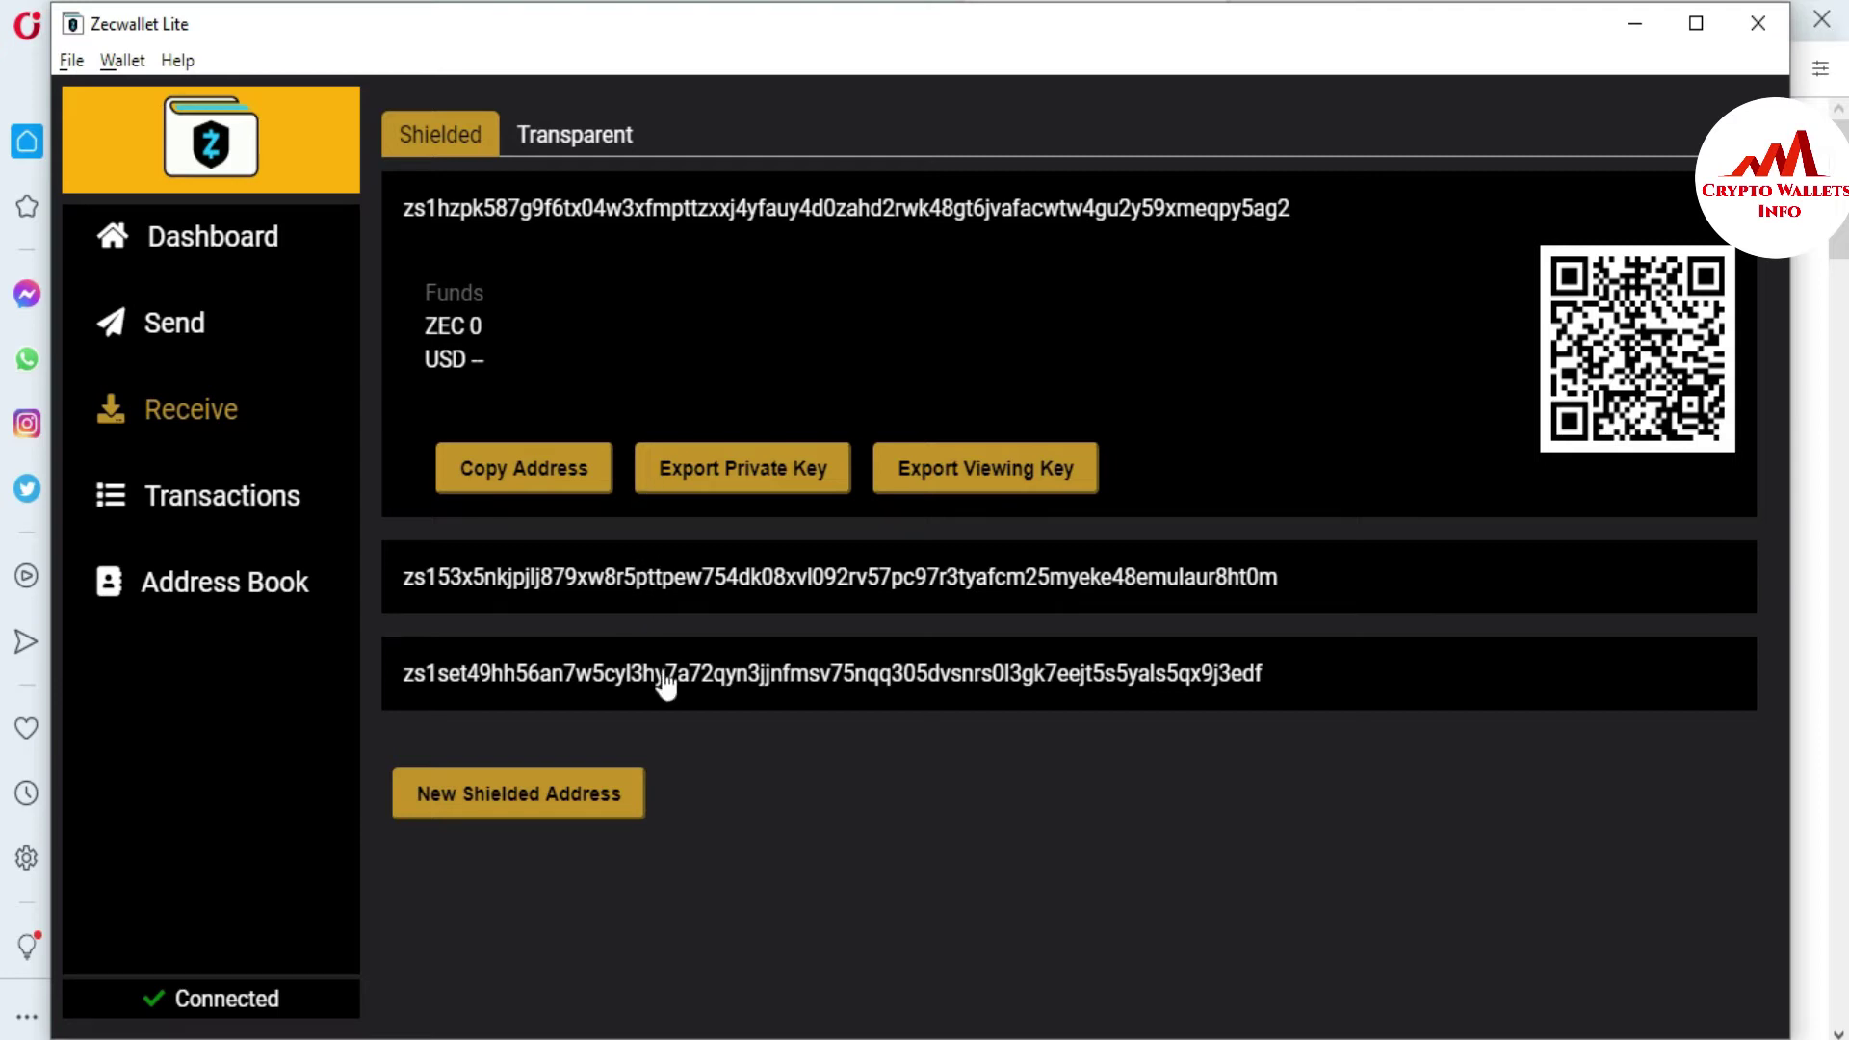
{"action": "left_click", "coordinate": [578, 139]}
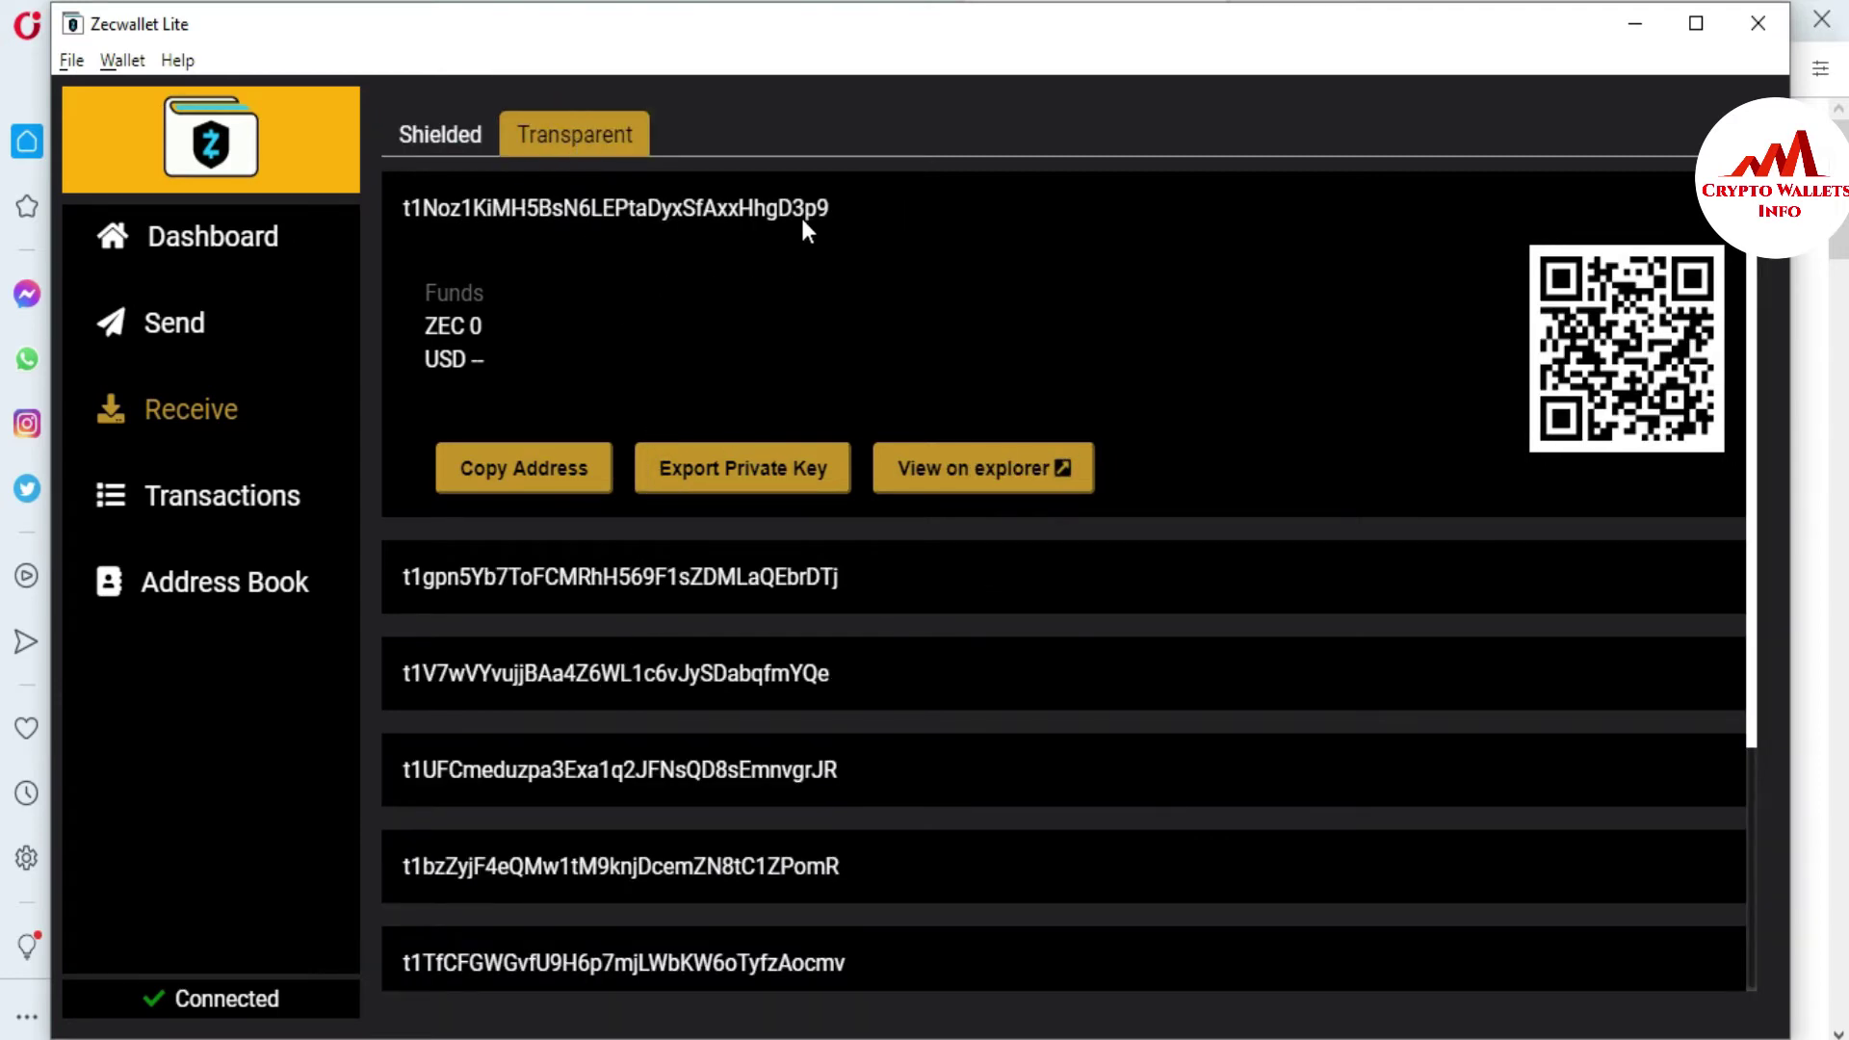
{"action": "left_click_drag", "start_coordinate": [838, 208], "coordinate": [401, 223]}
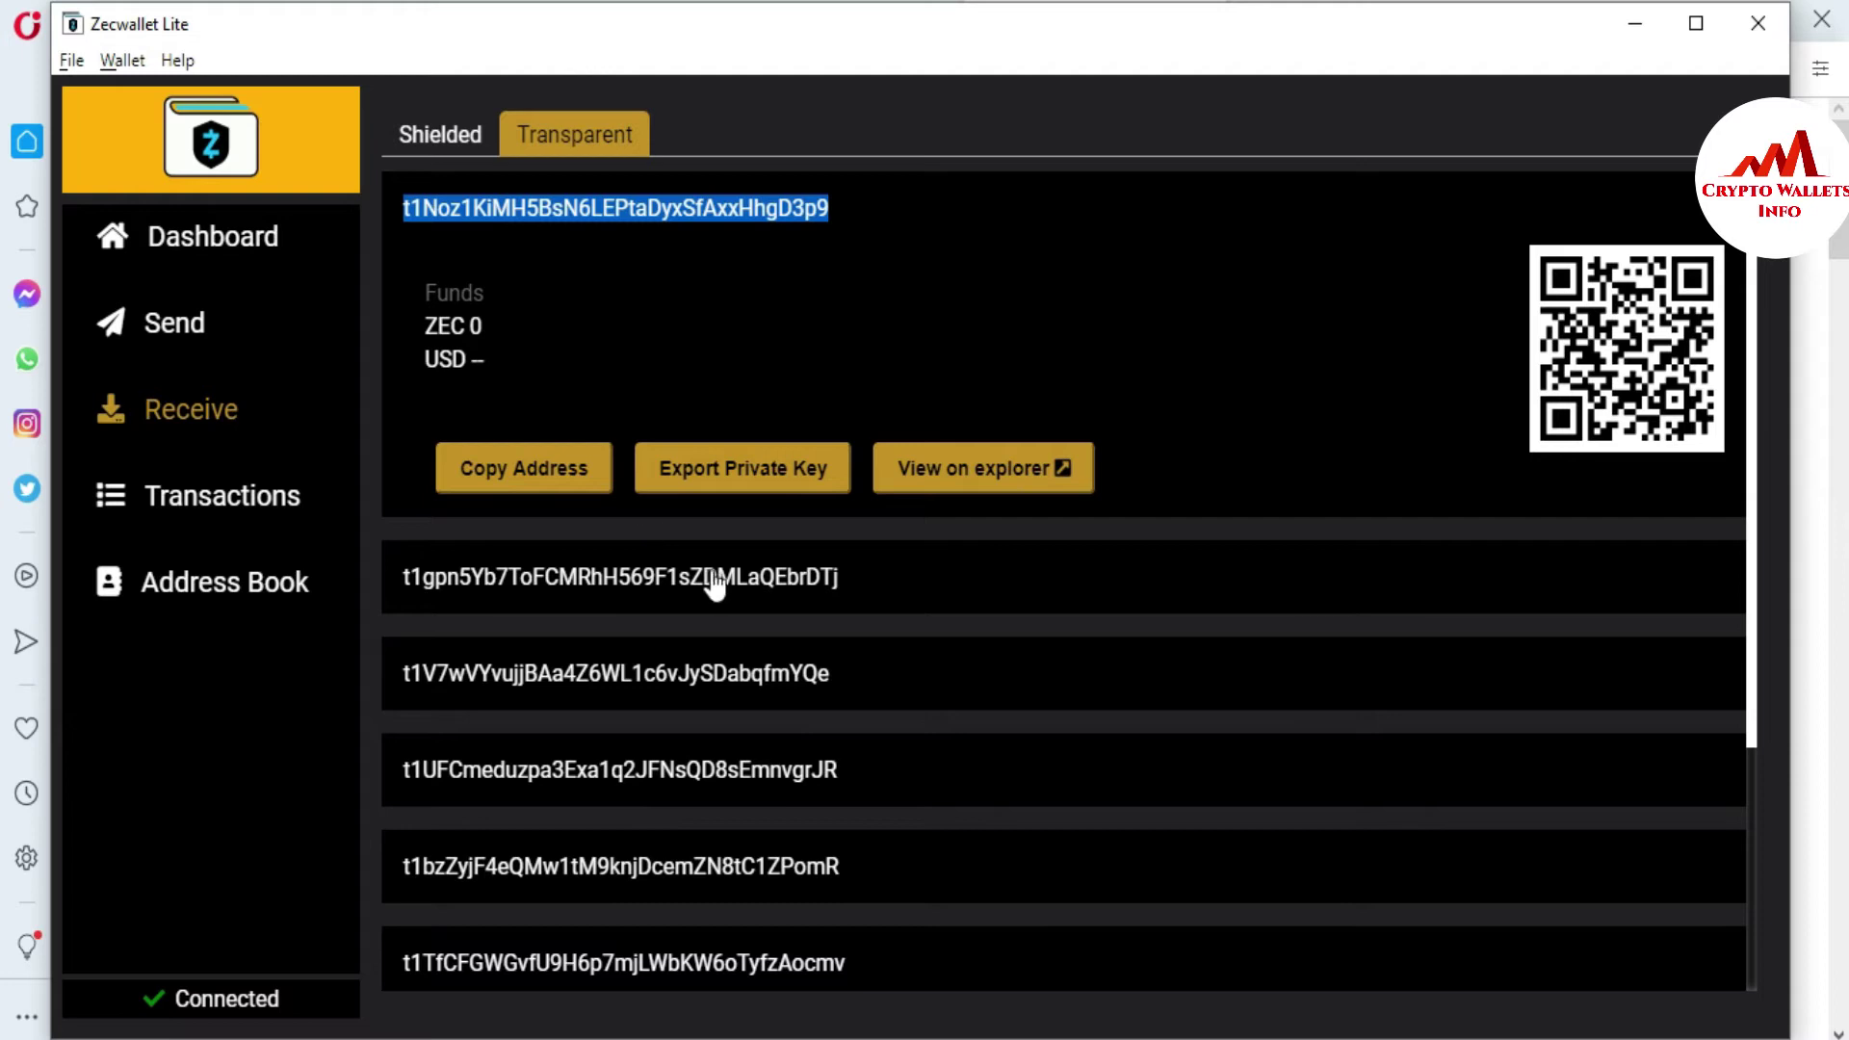
{"action": "left_click_drag", "start_coordinate": [1755, 316], "coordinate": [1758, 799]}
{"action": "left_click", "coordinate": [551, 930]}
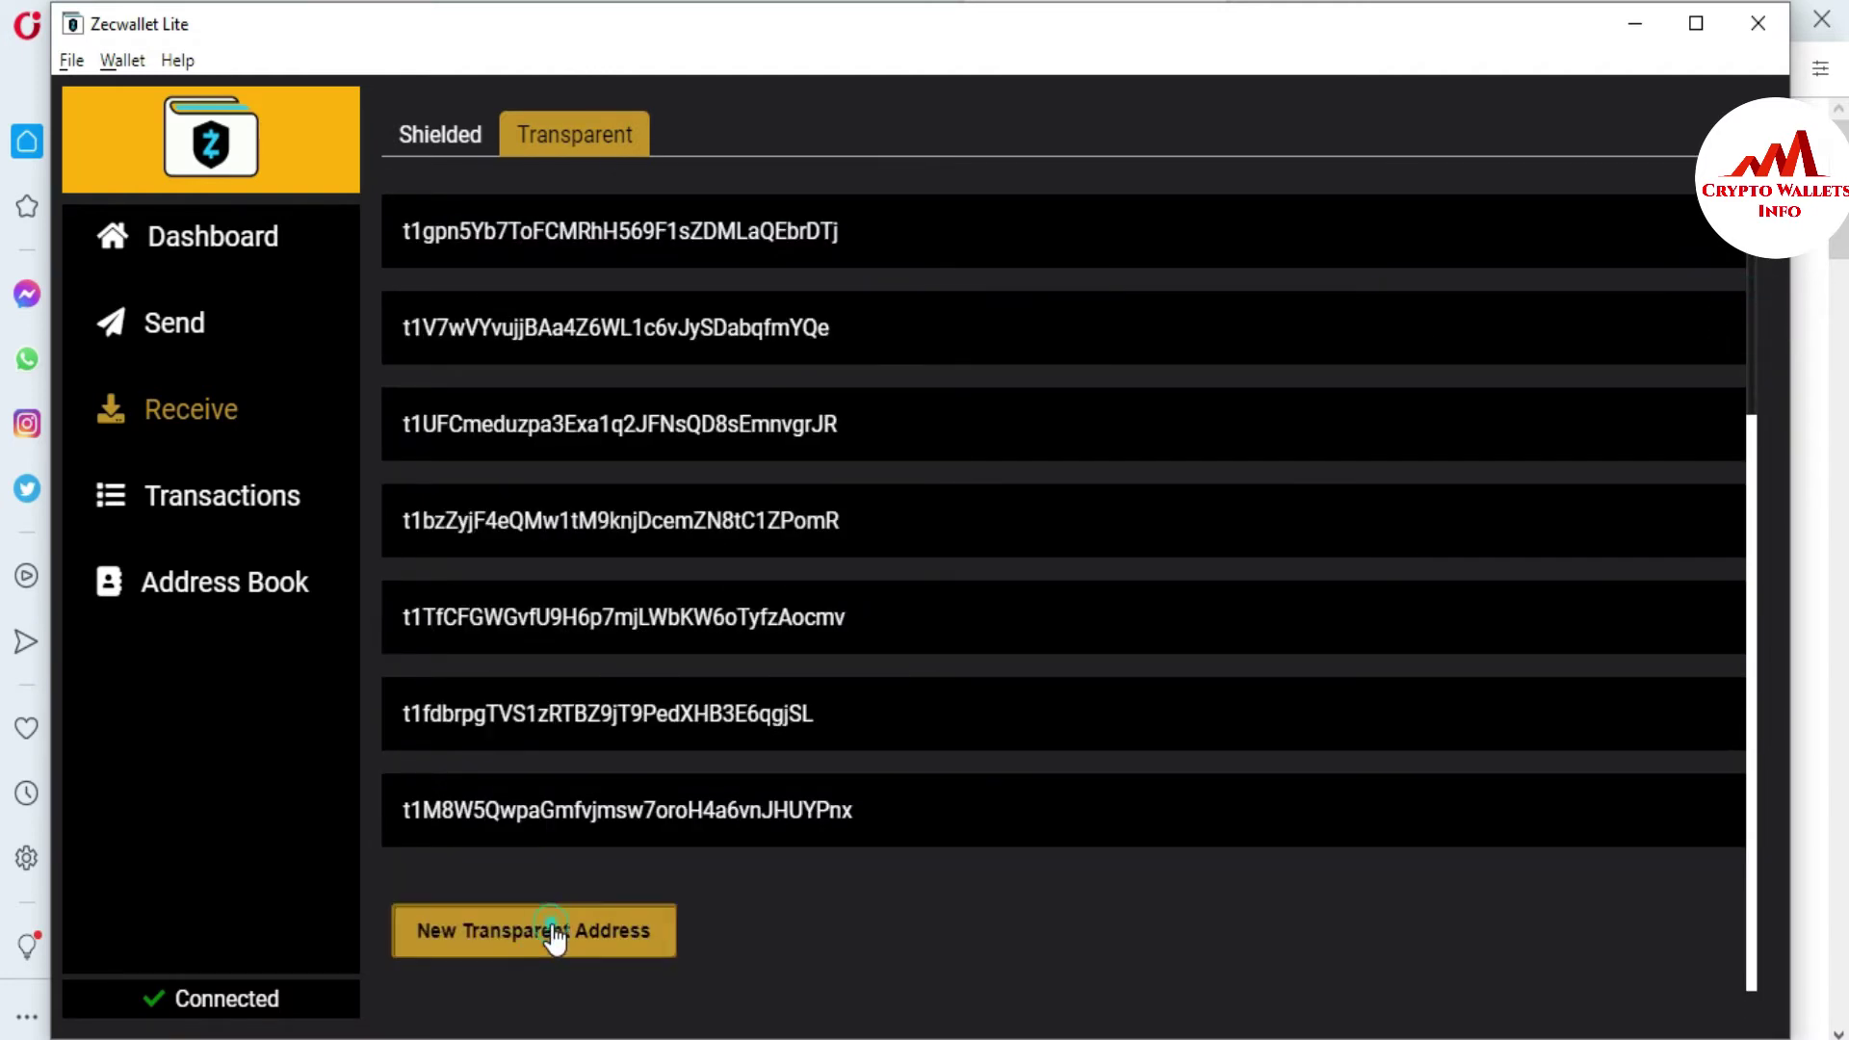
{"action": "left_click", "coordinate": [454, 446]}
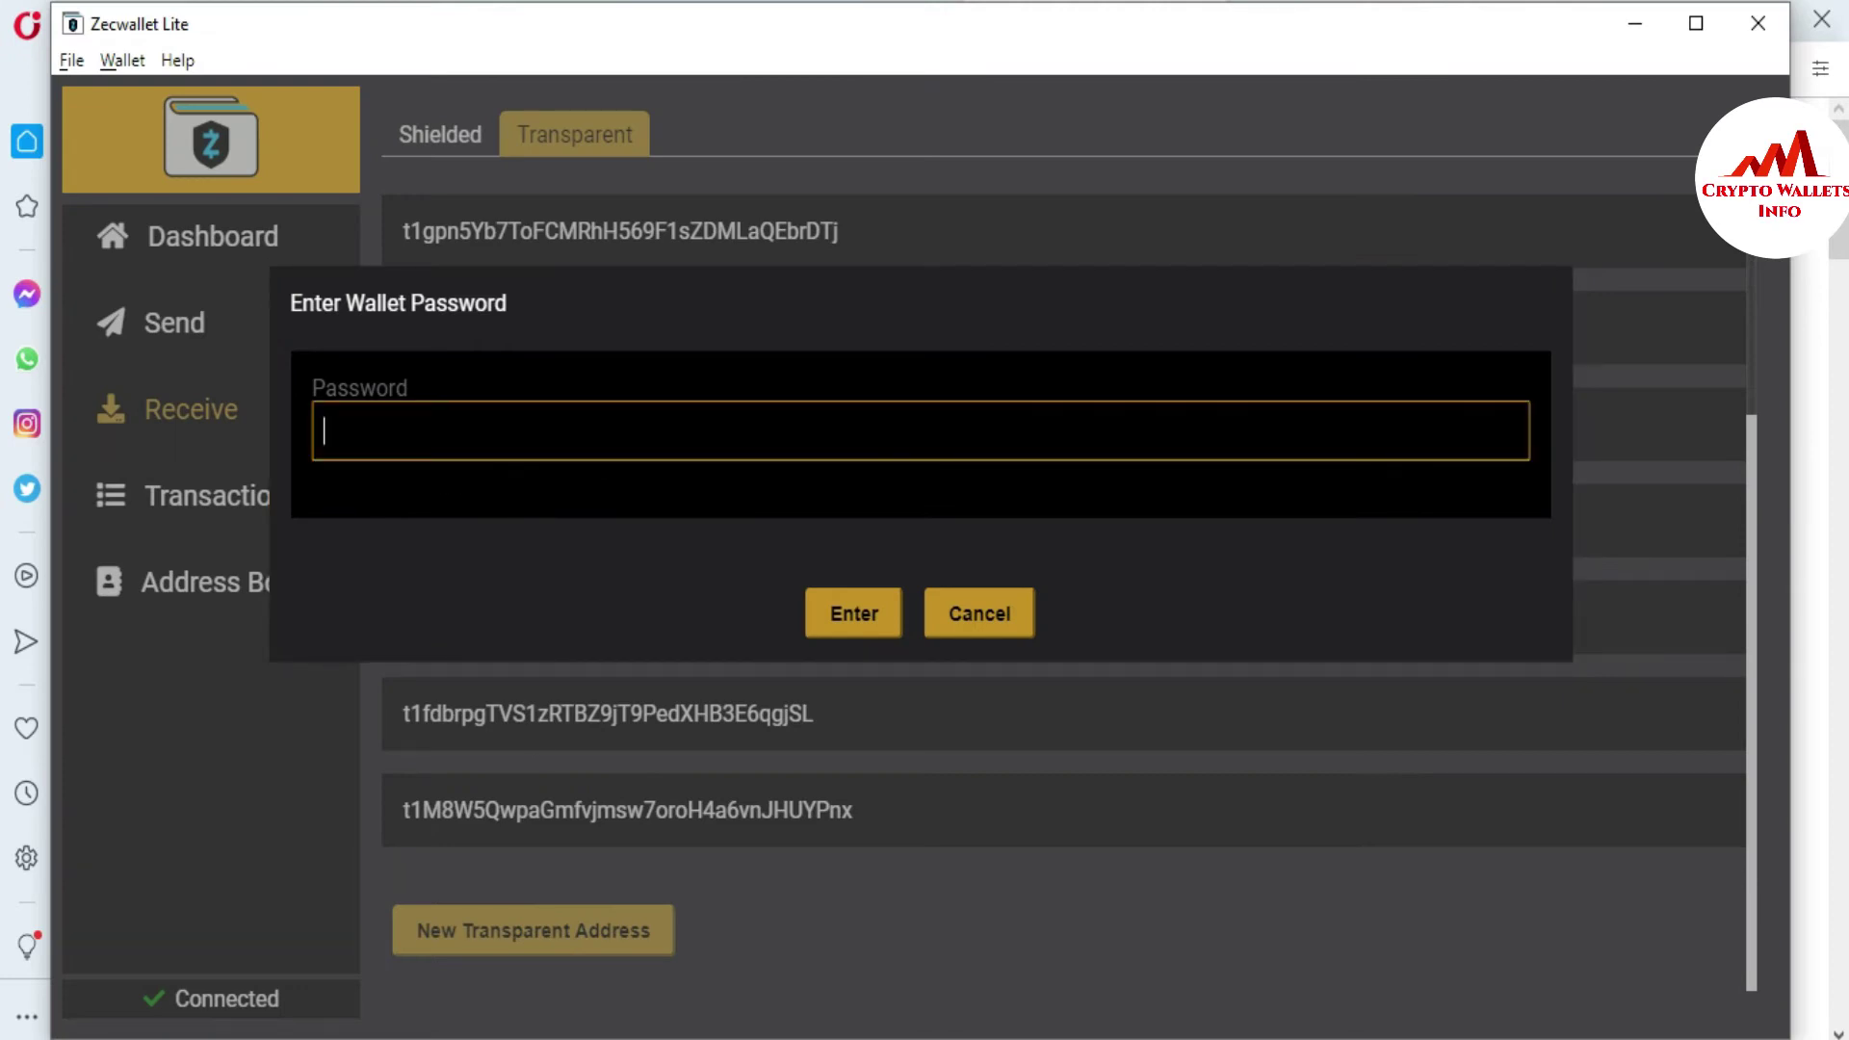
{"action": "left_click", "coordinate": [949, 618]}
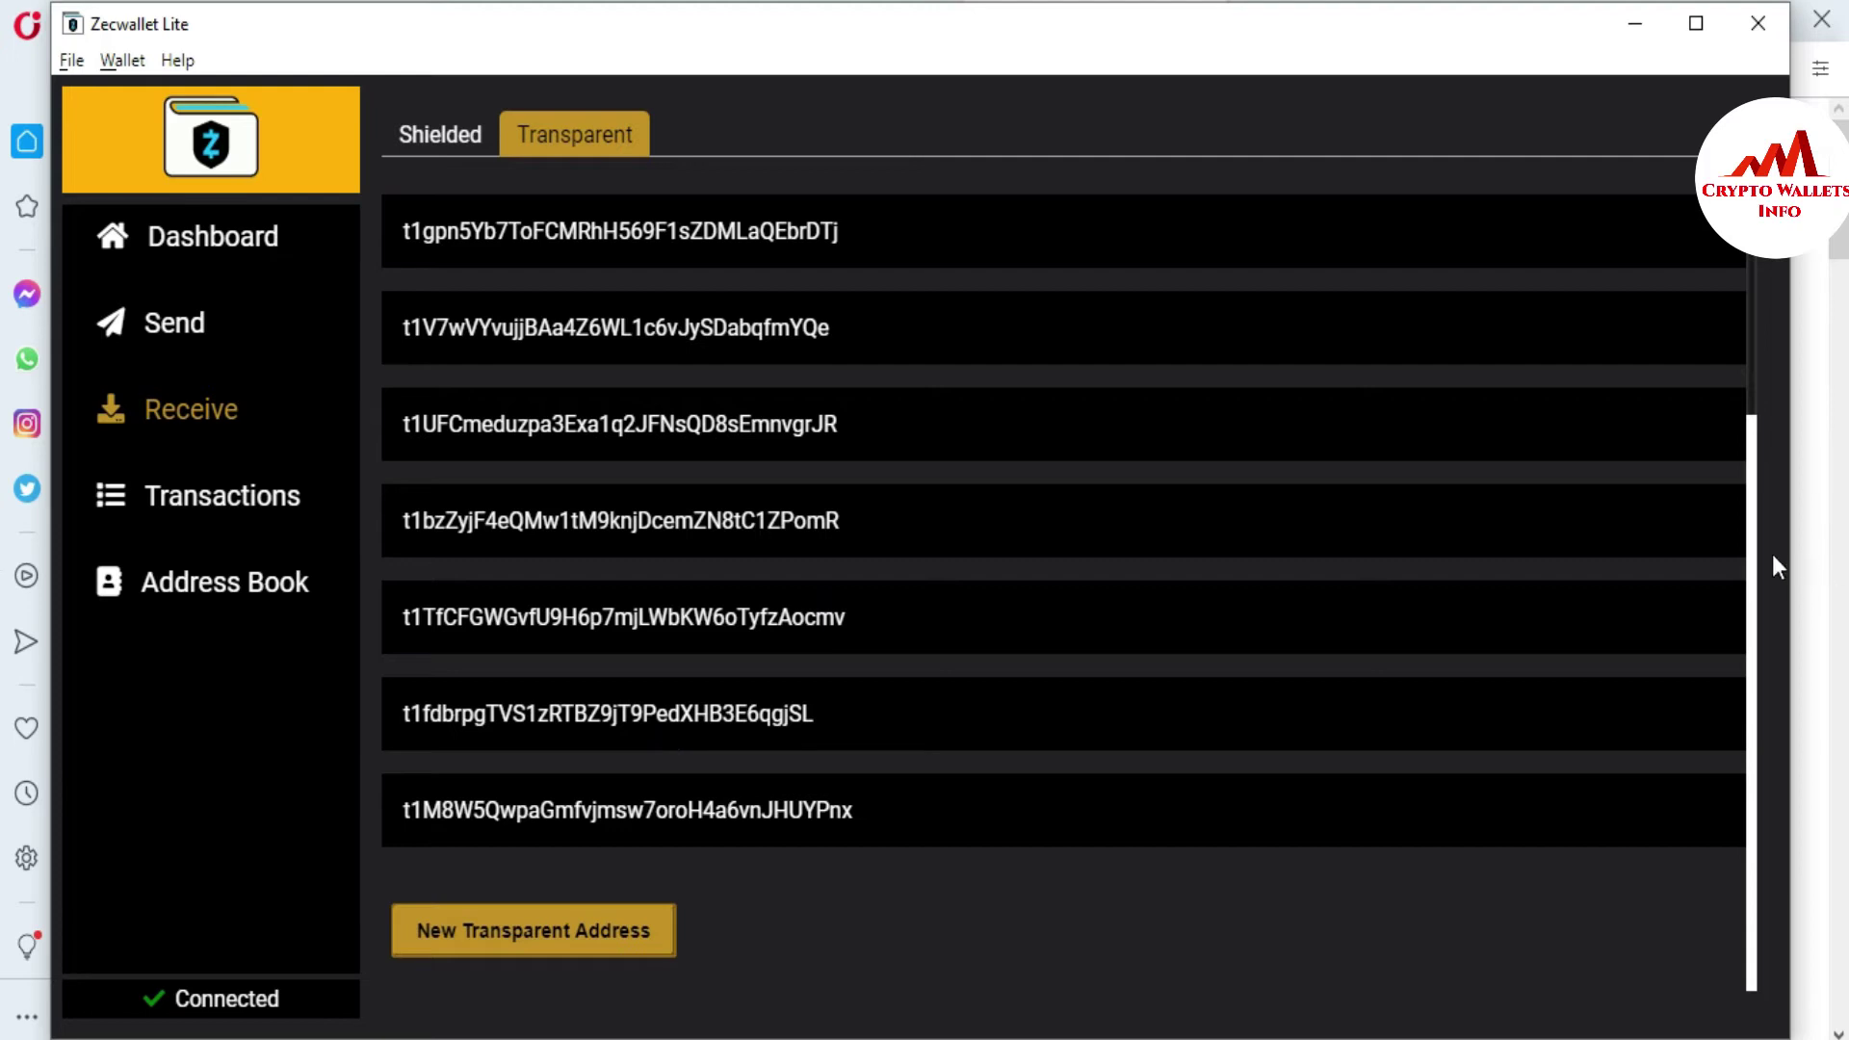
{"action": "left_click_drag", "start_coordinate": [1749, 551], "coordinate": [1724, 306]}
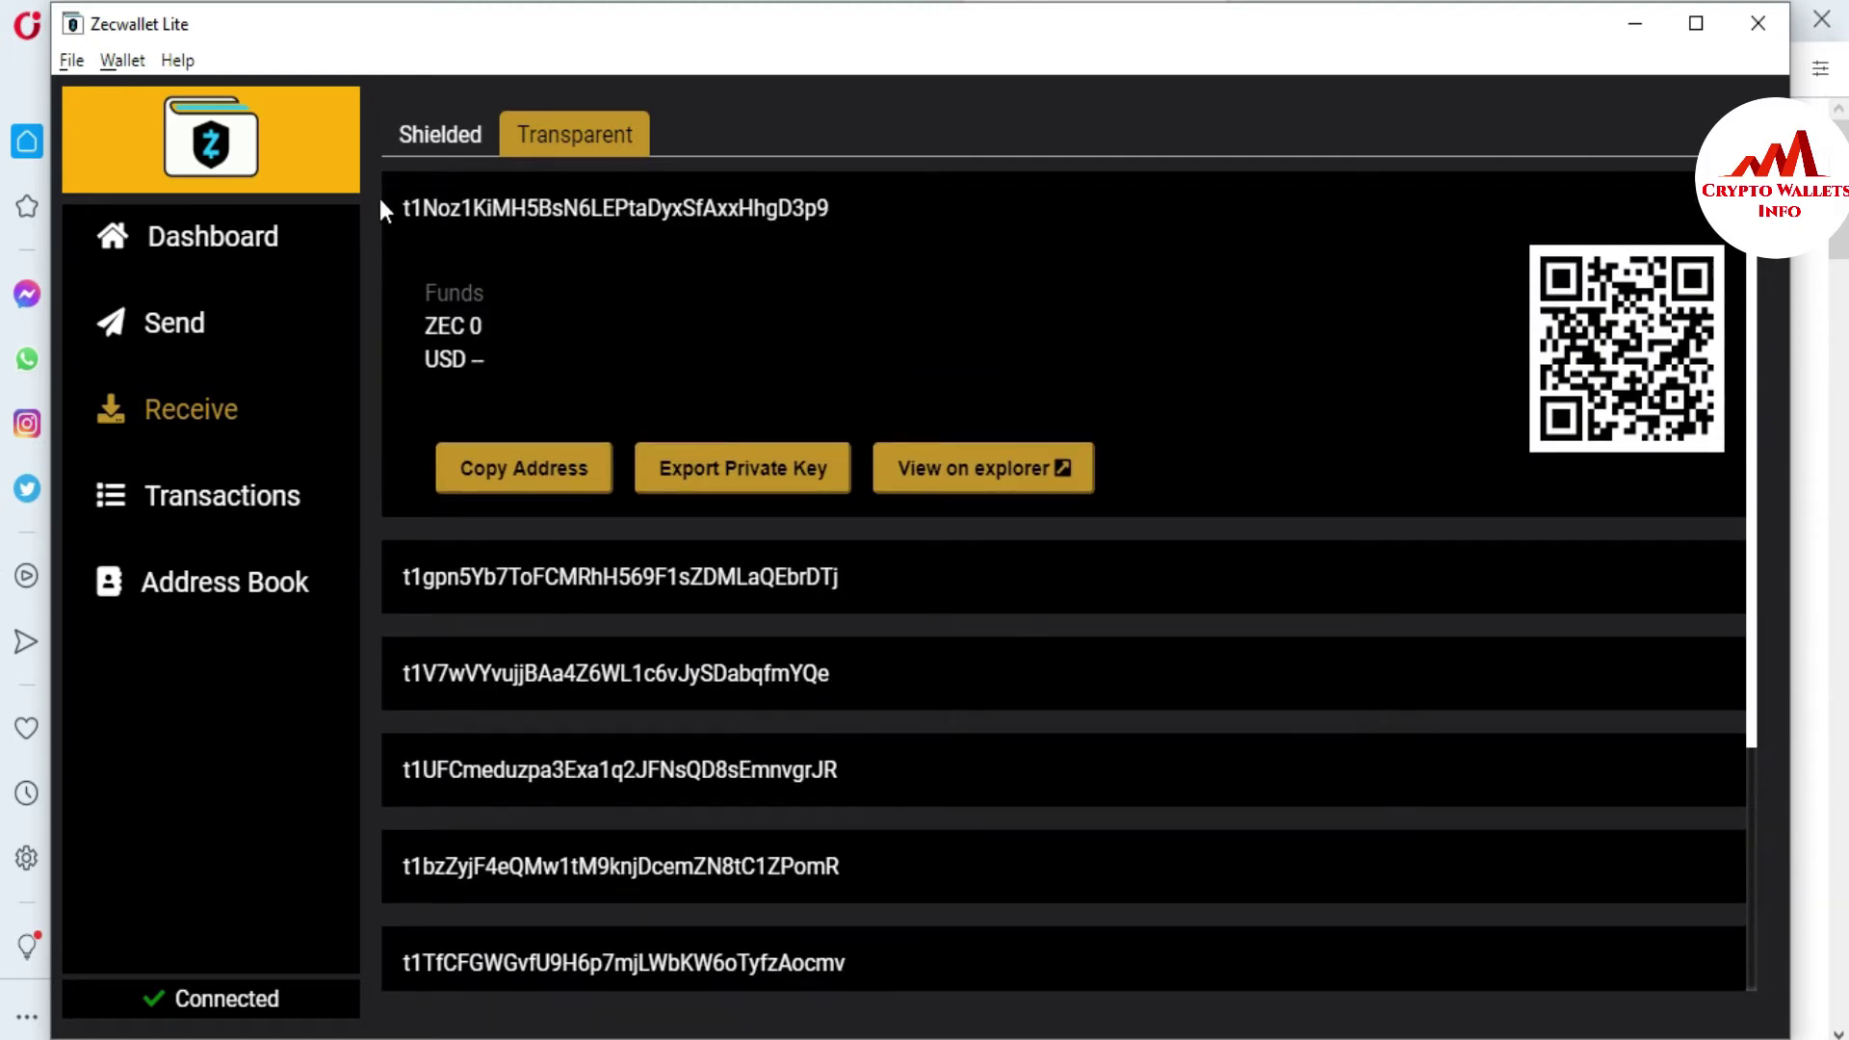
- Try exporting the top address's private key, cancel the password prompt, then expand the second and third addresses
{"action": "left_click_drag", "start_coordinate": [384, 198], "coordinate": [964, 191]}
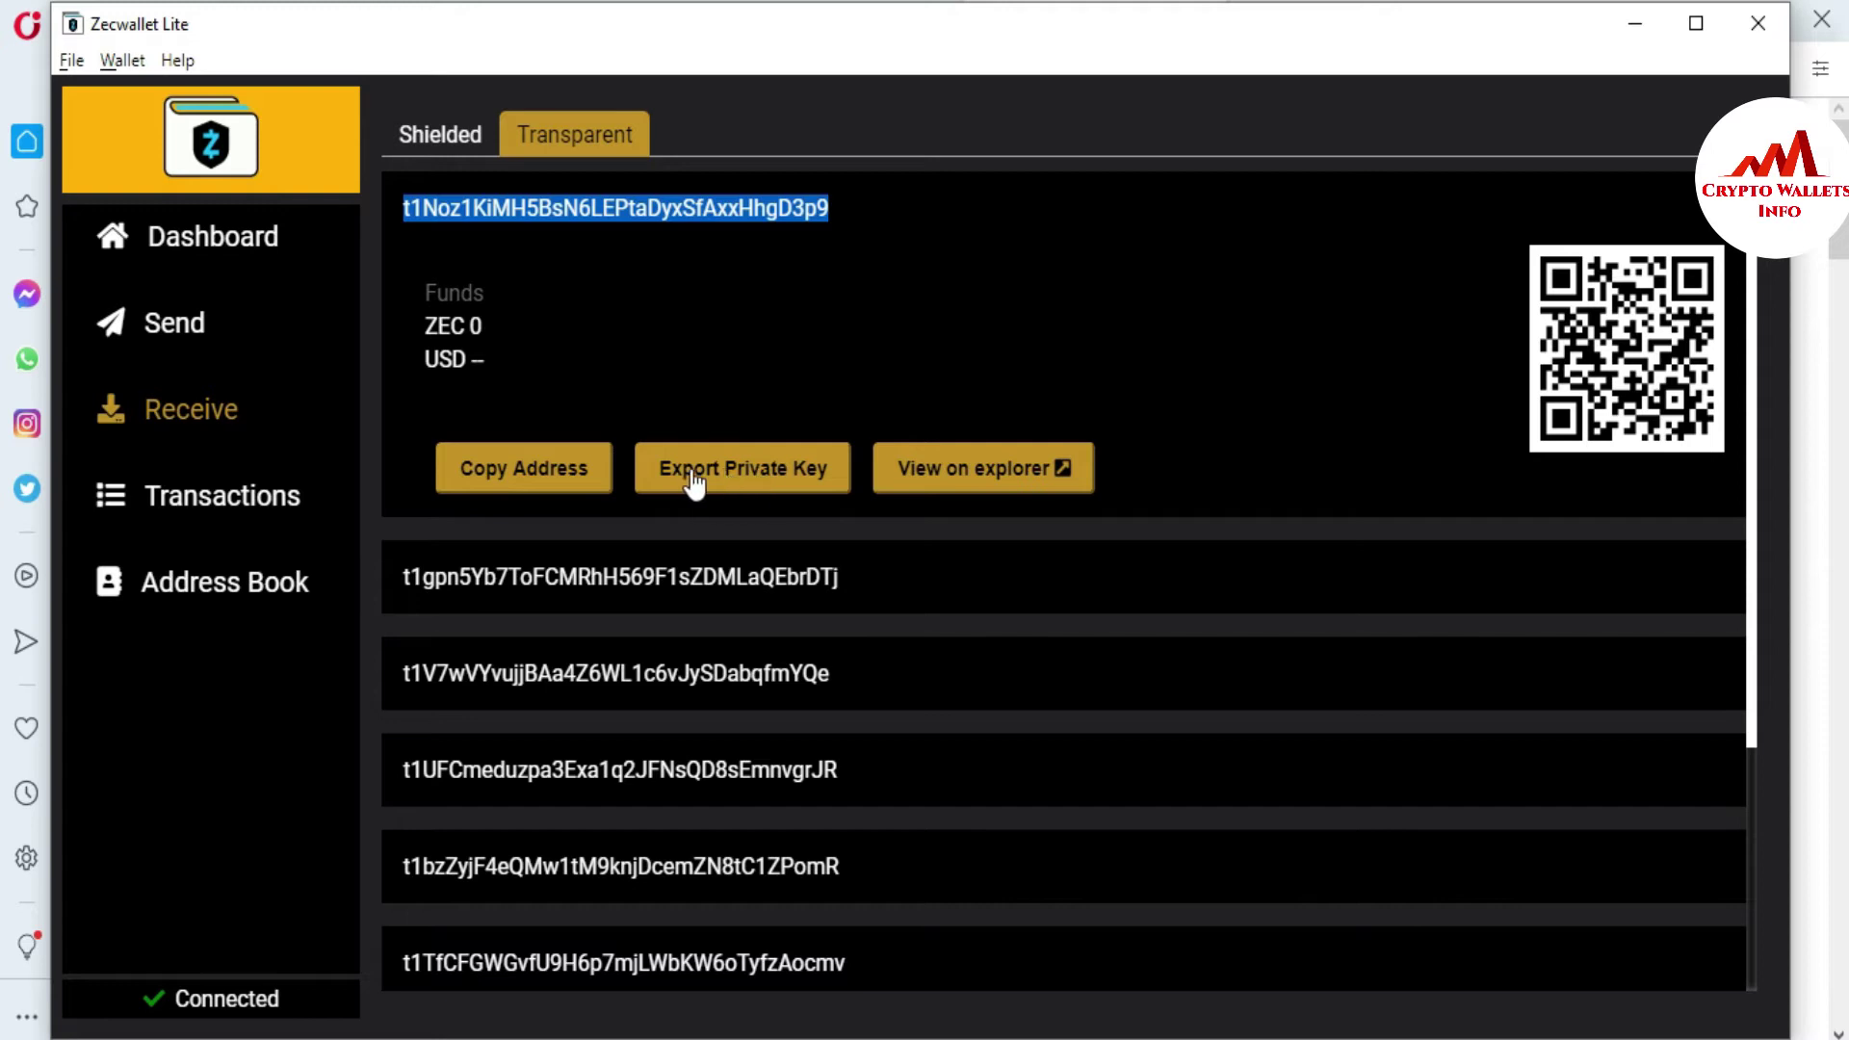
{"action": "left_click", "coordinate": [739, 472]}
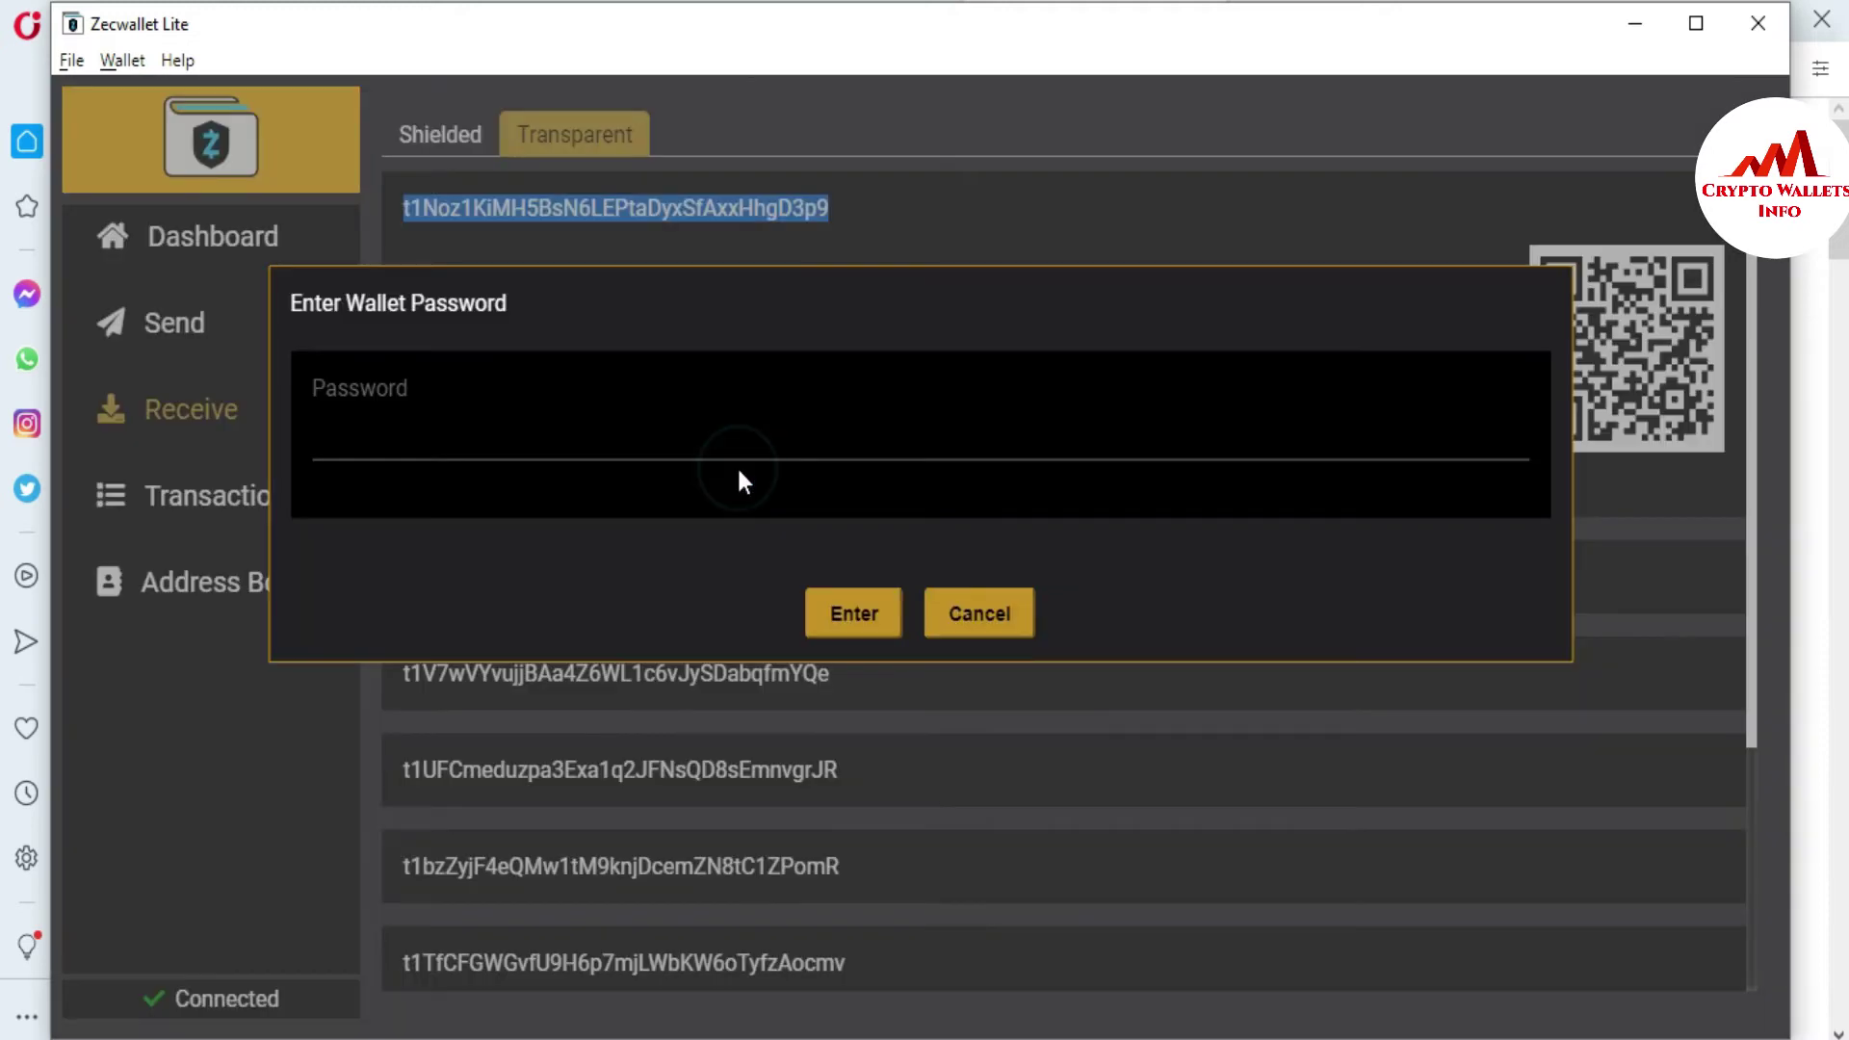
{"action": "left_click", "coordinate": [493, 437]}
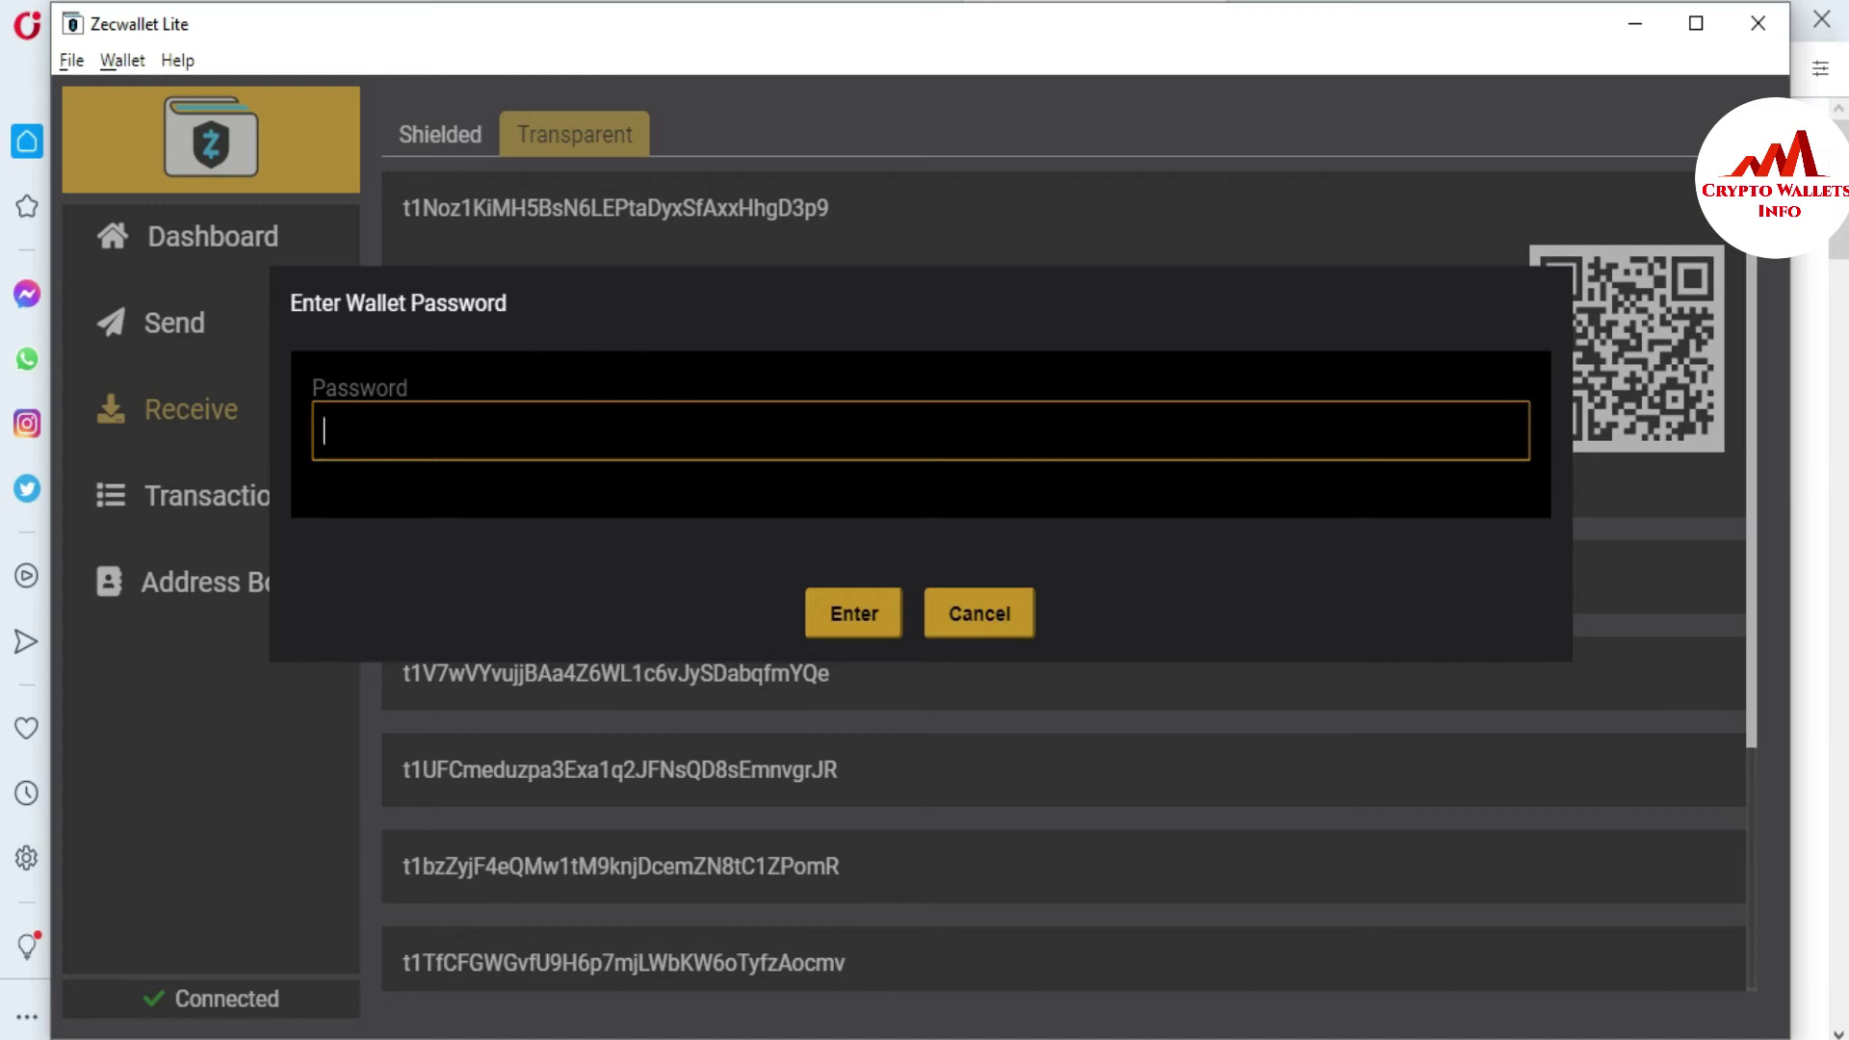
{"action": "left_click", "coordinate": [977, 613]}
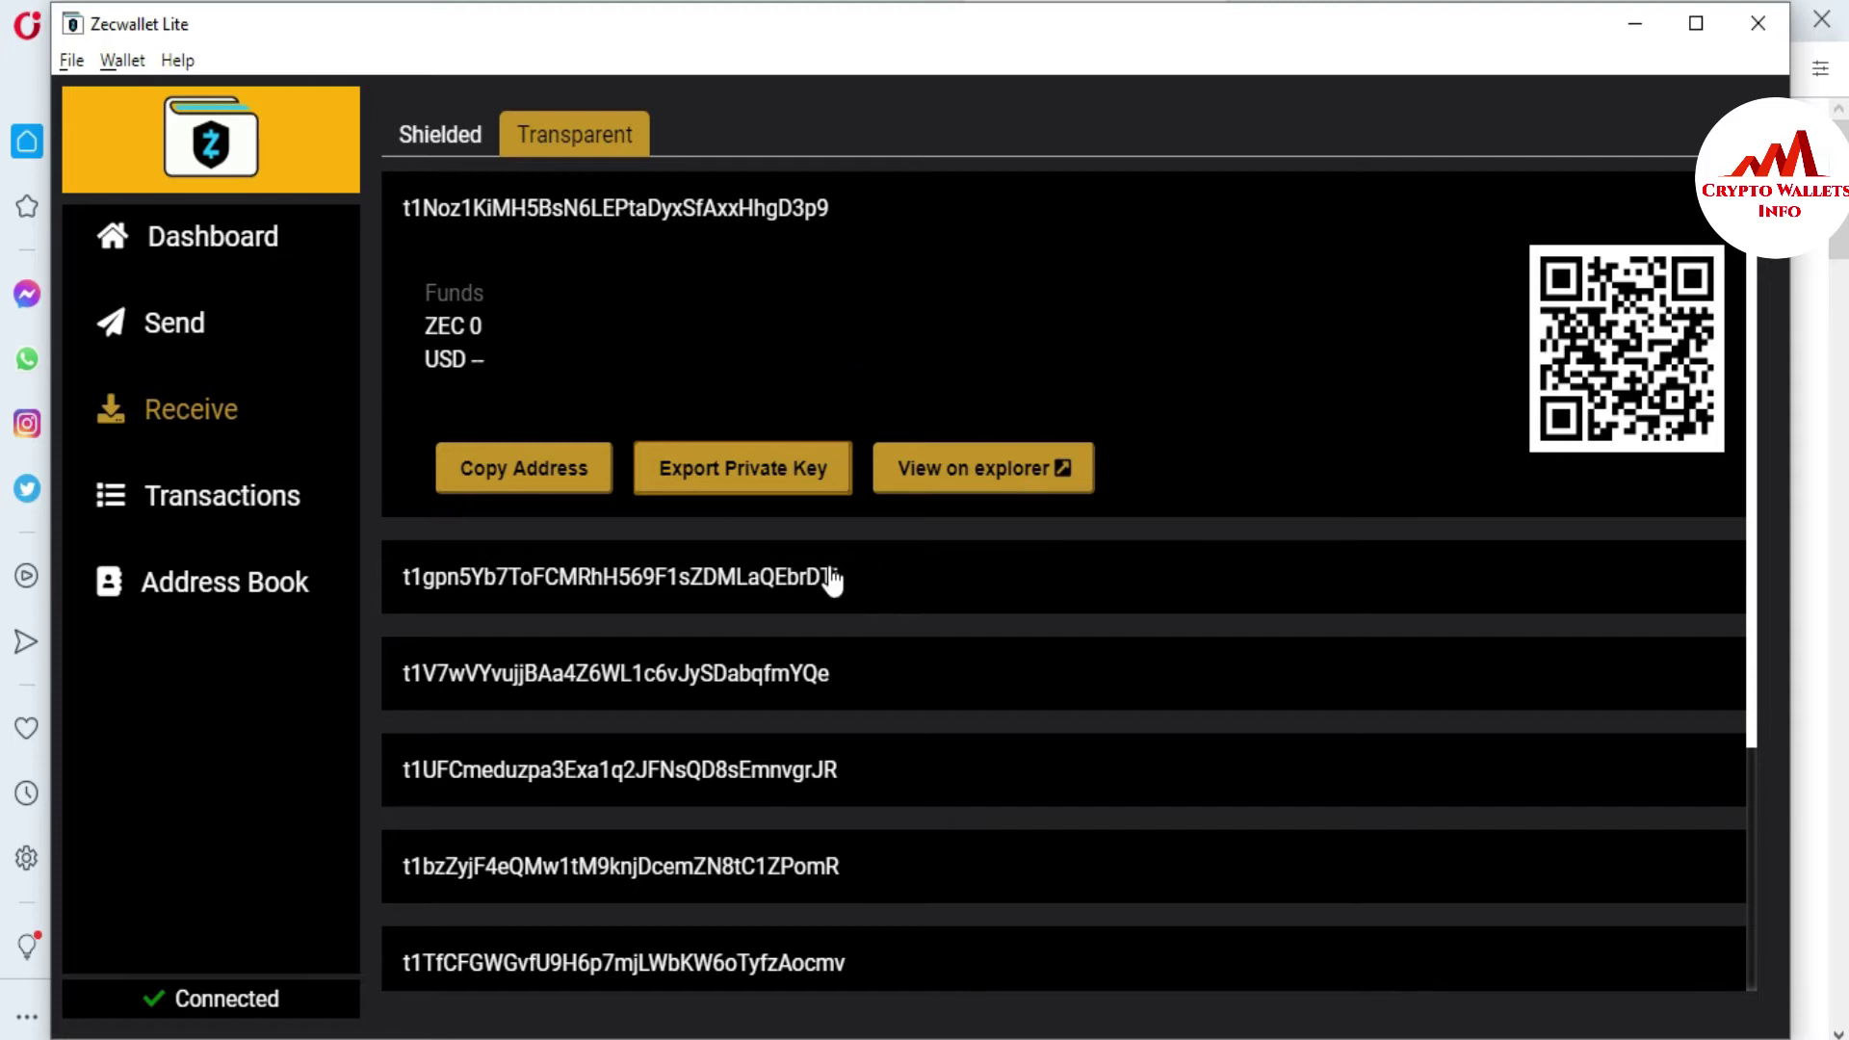
{"action": "left_click", "coordinate": [772, 598]}
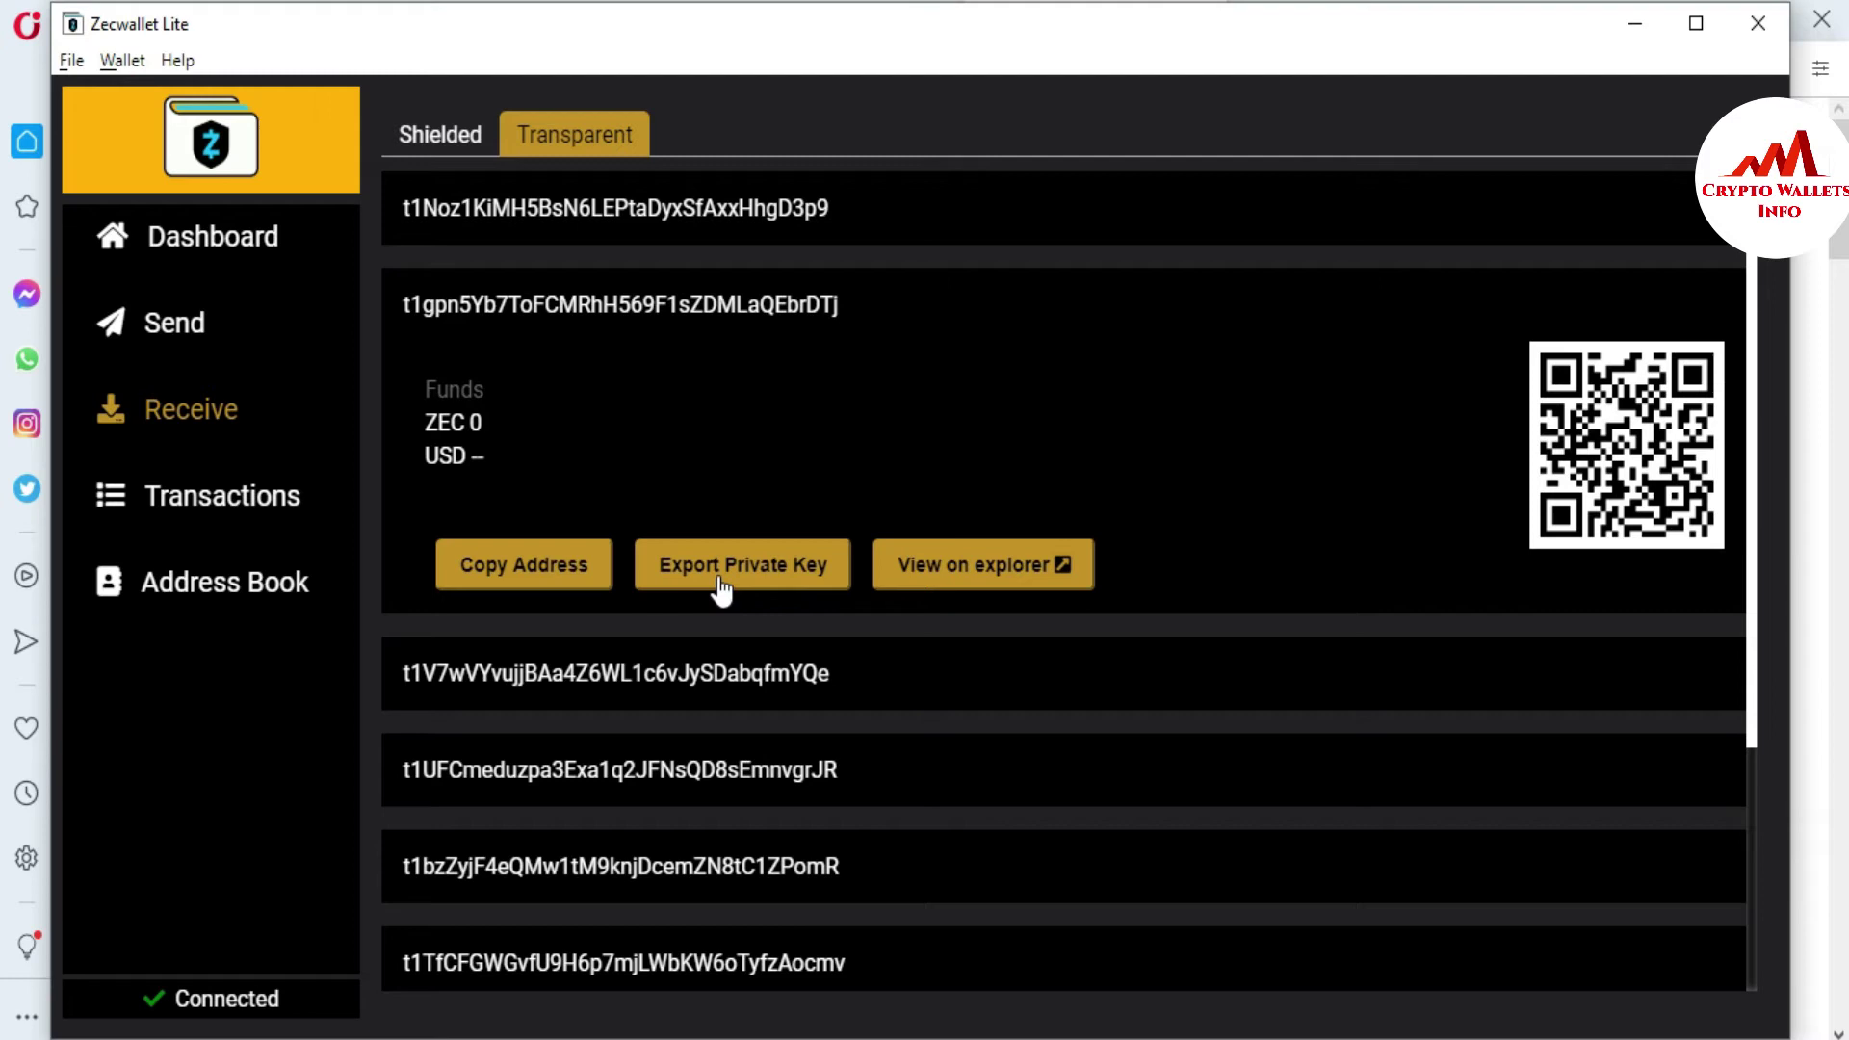
{"action": "left_click", "coordinate": [666, 695]}
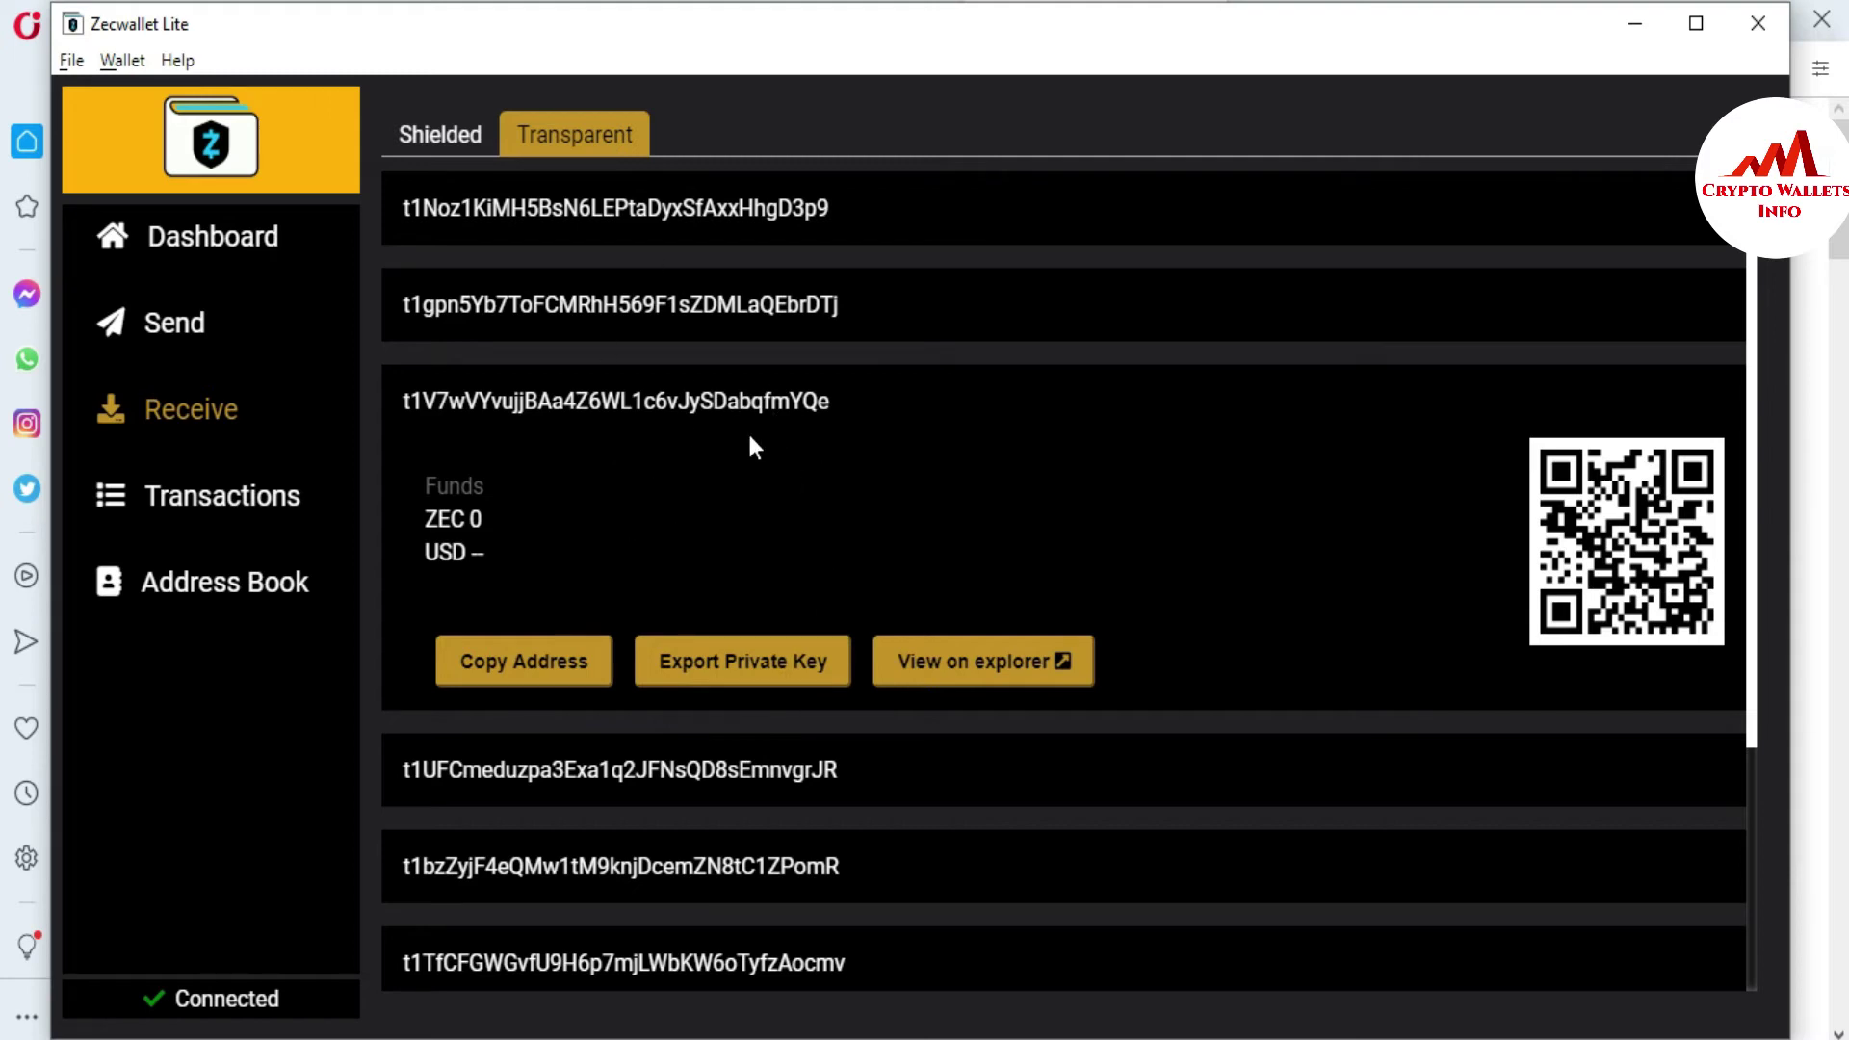
- Look over the Send form's To and Amount fields, then view the empty Transactions history
{"action": "left_click", "coordinate": [178, 313]}
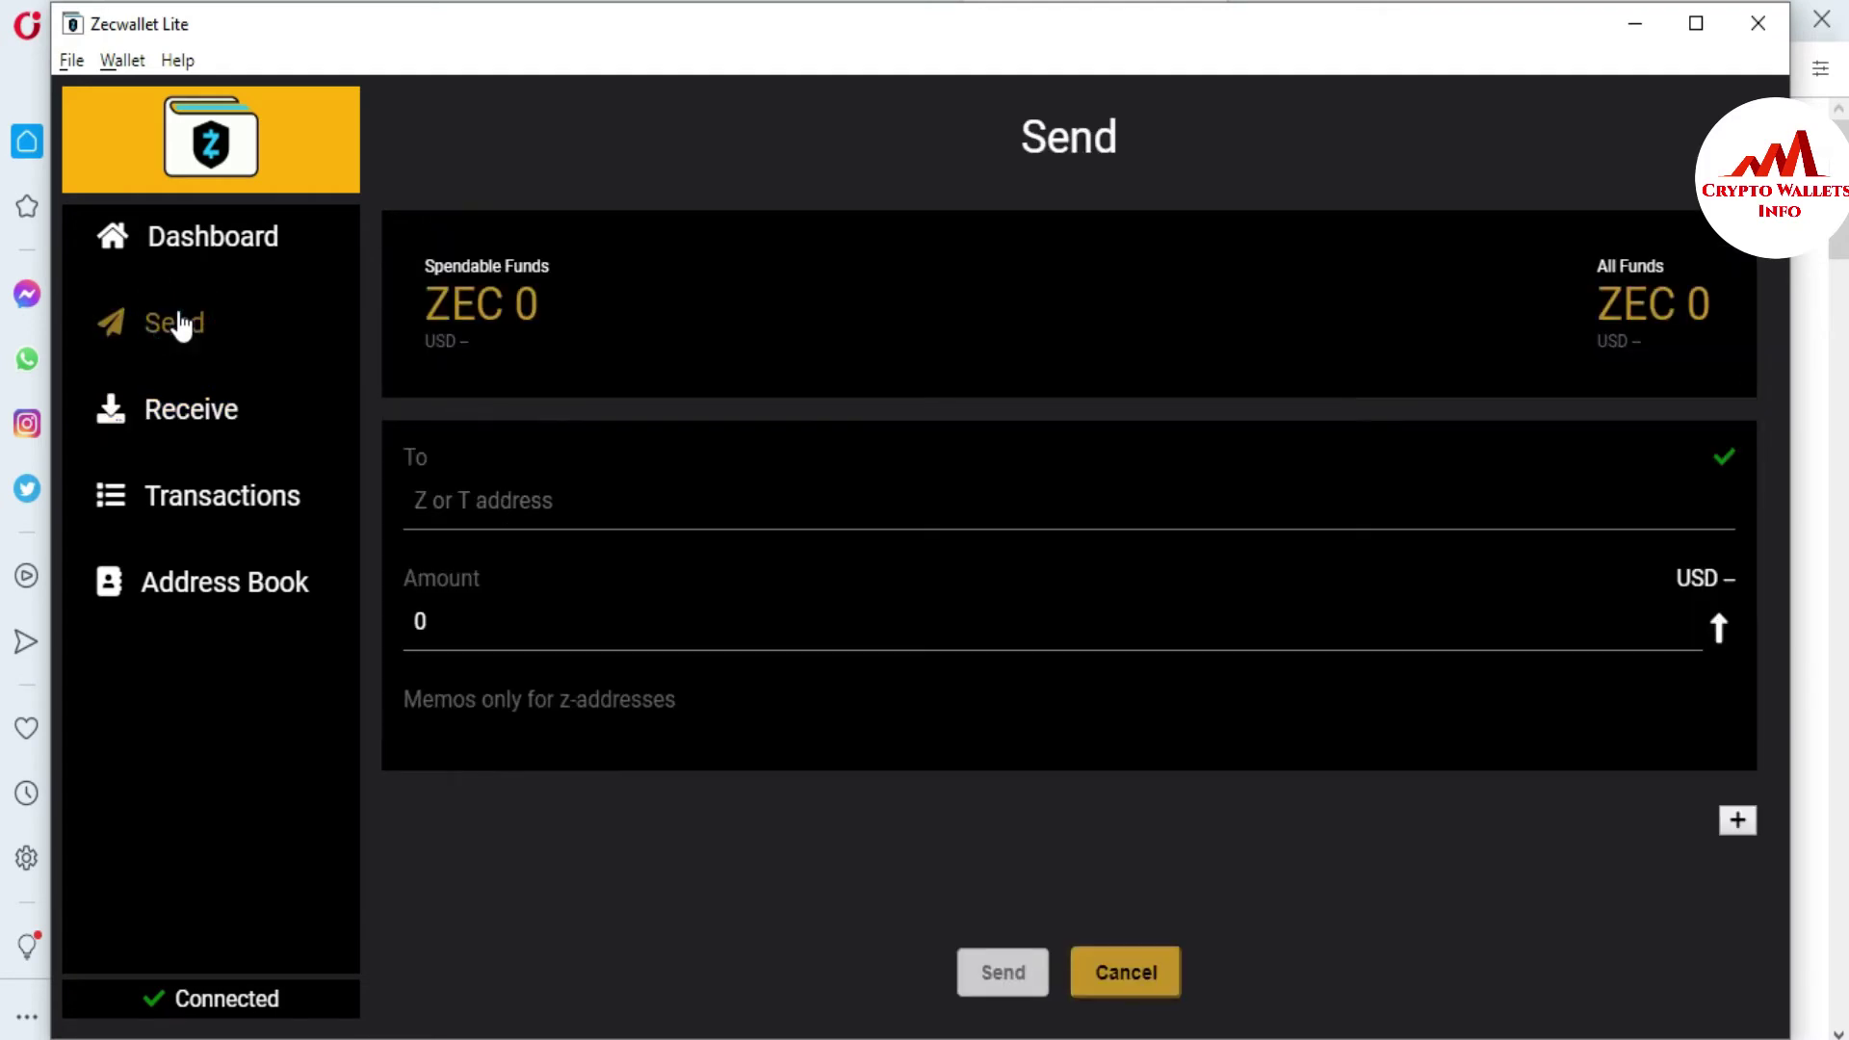
{"action": "left_click", "coordinate": [466, 500]}
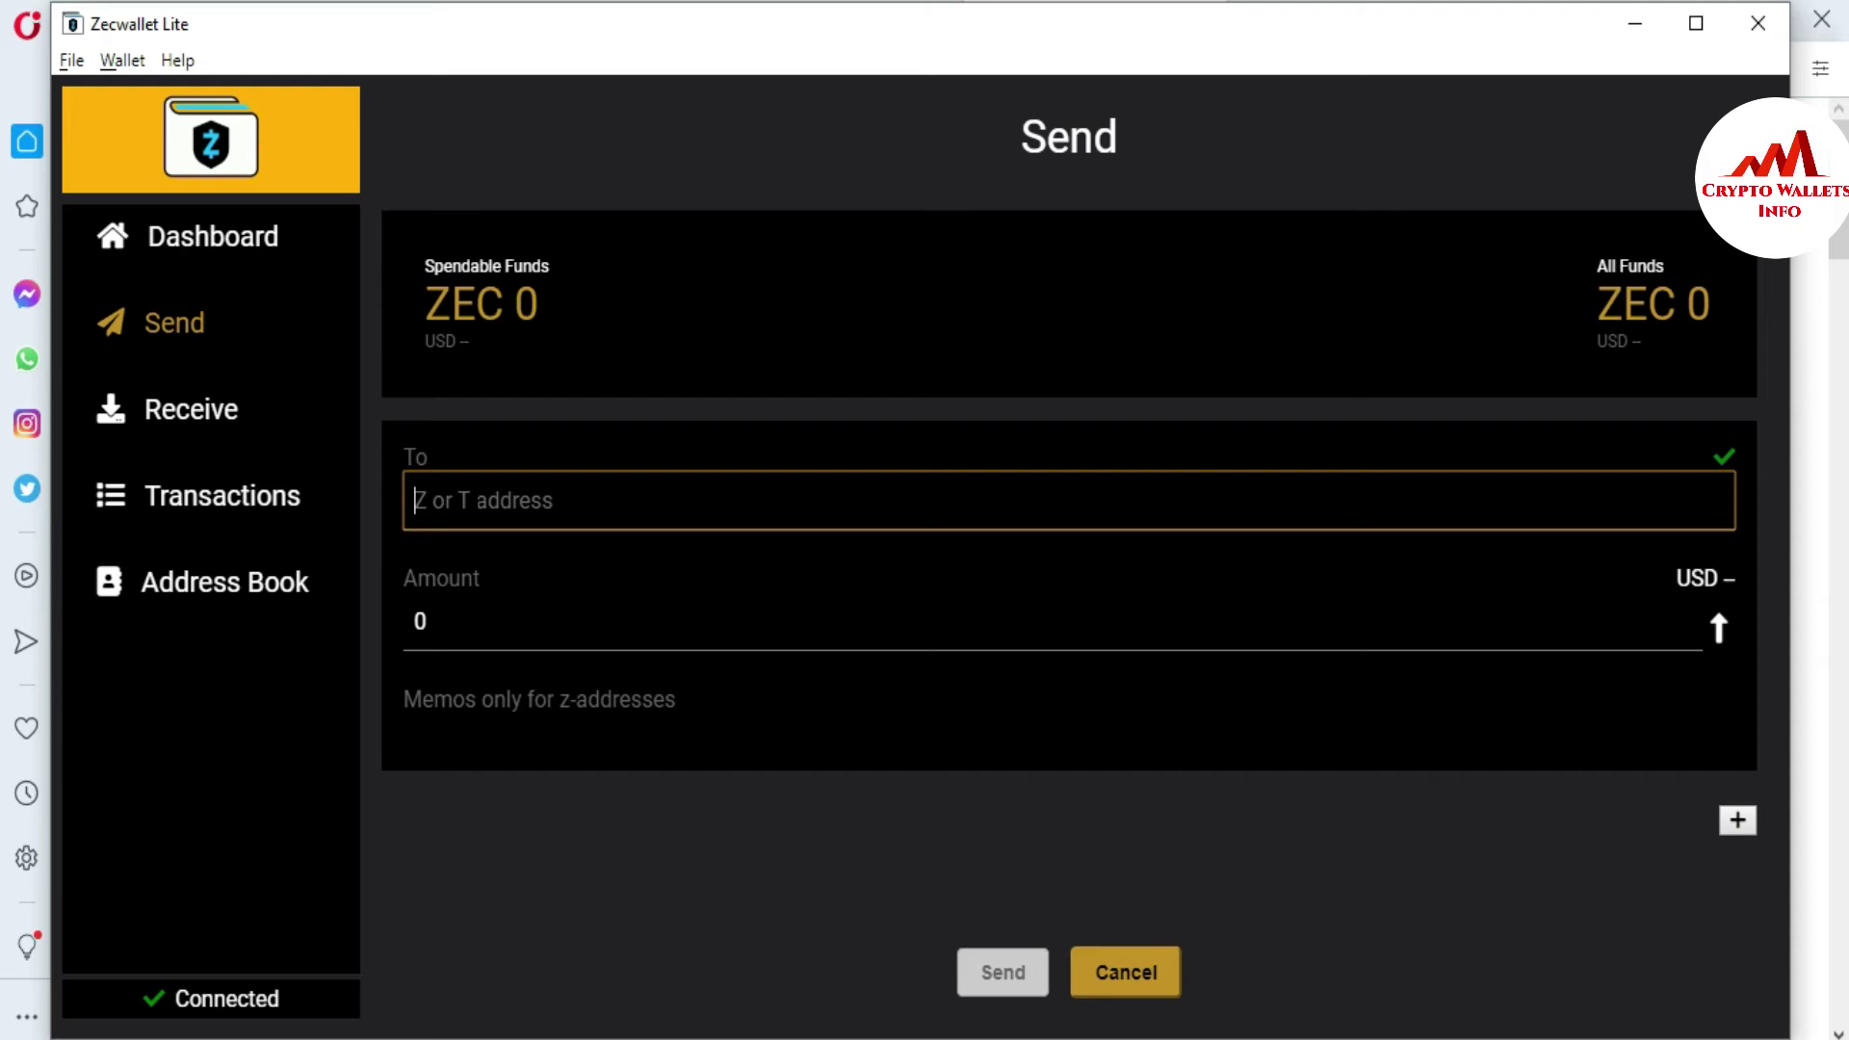
{"action": "left_click", "coordinate": [475, 499]}
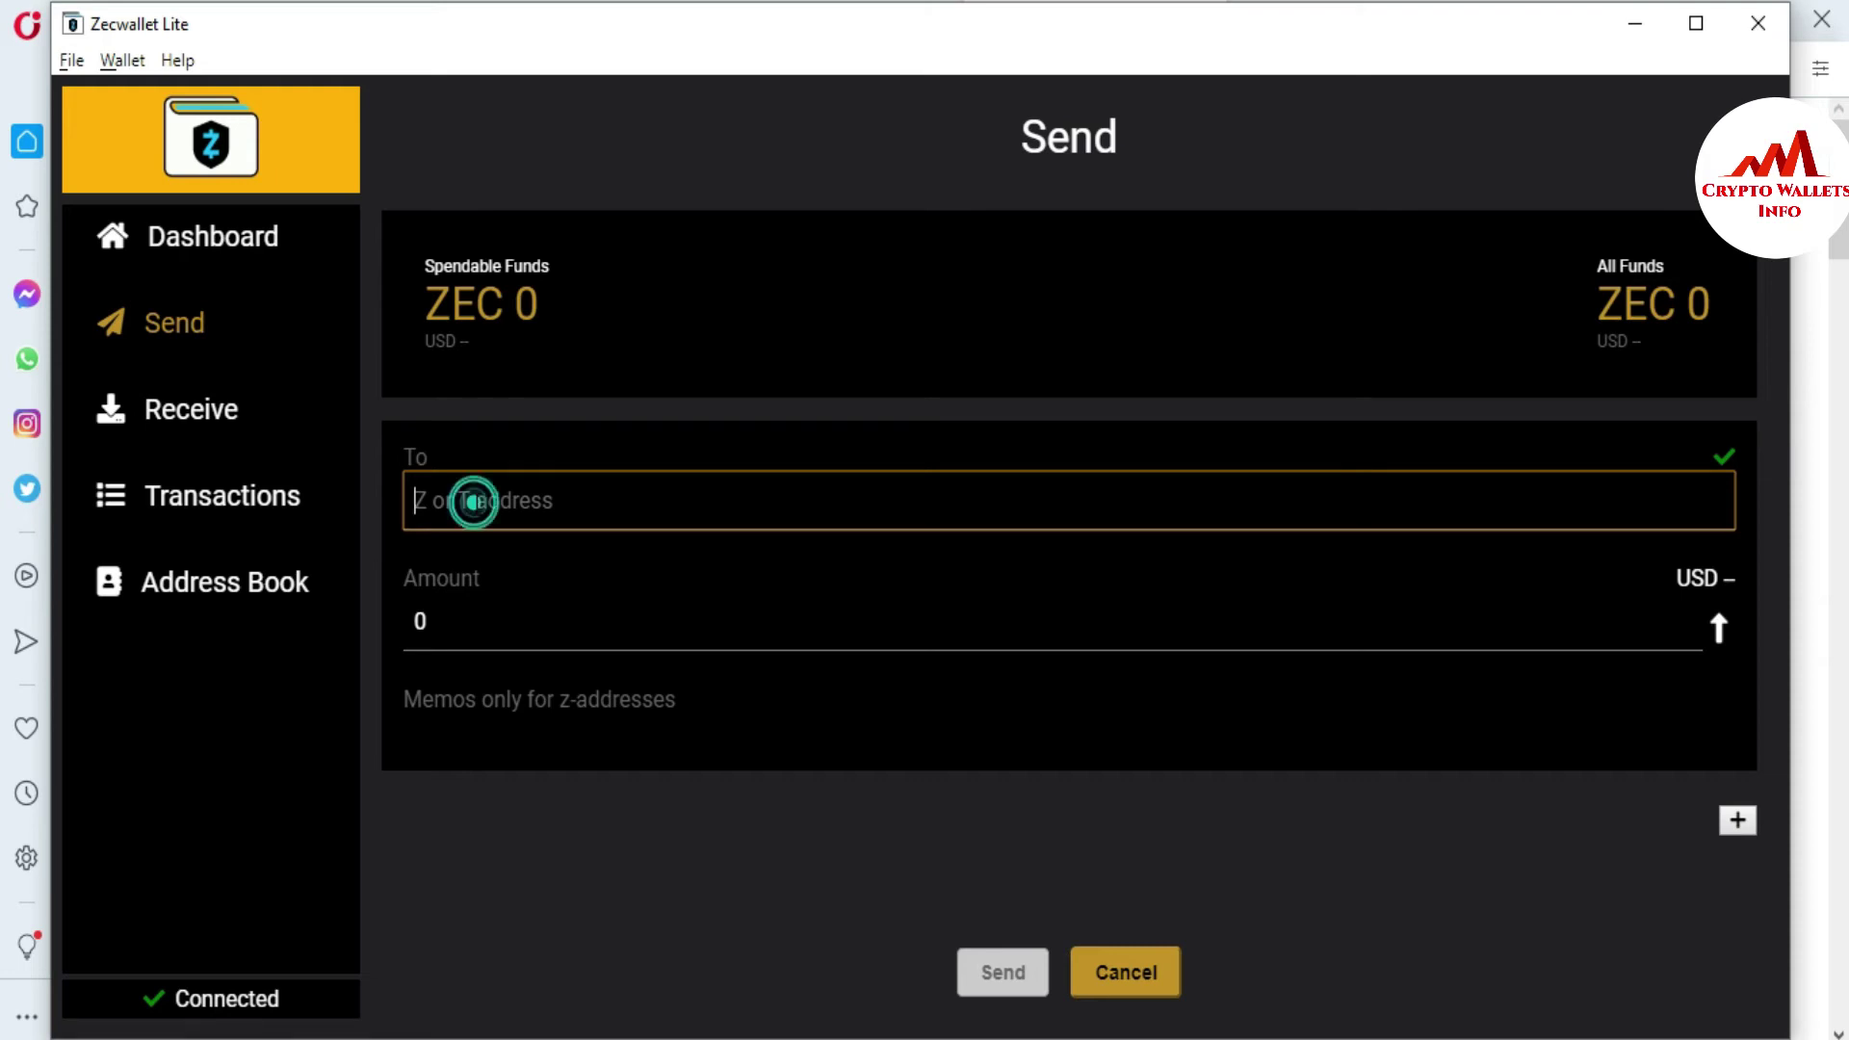
{"action": "left_click", "coordinate": [475, 619]}
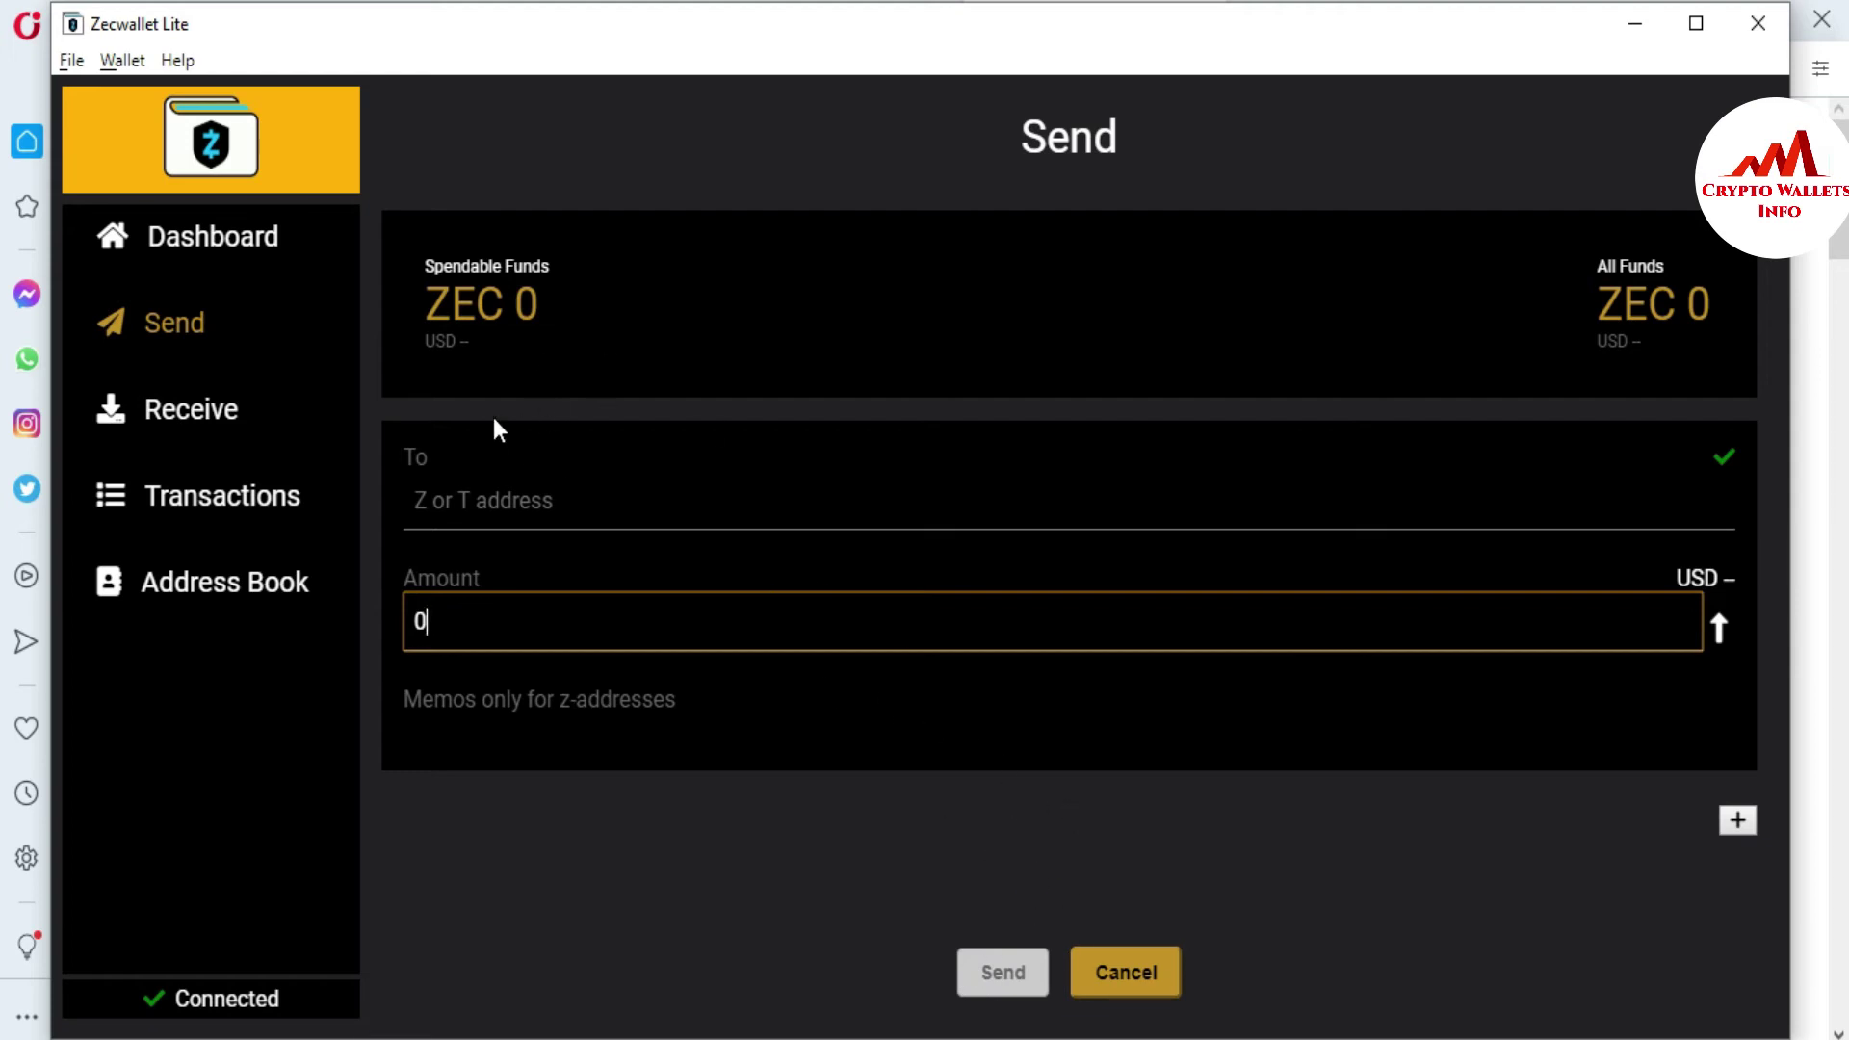
{"action": "left_click", "coordinate": [235, 507]}
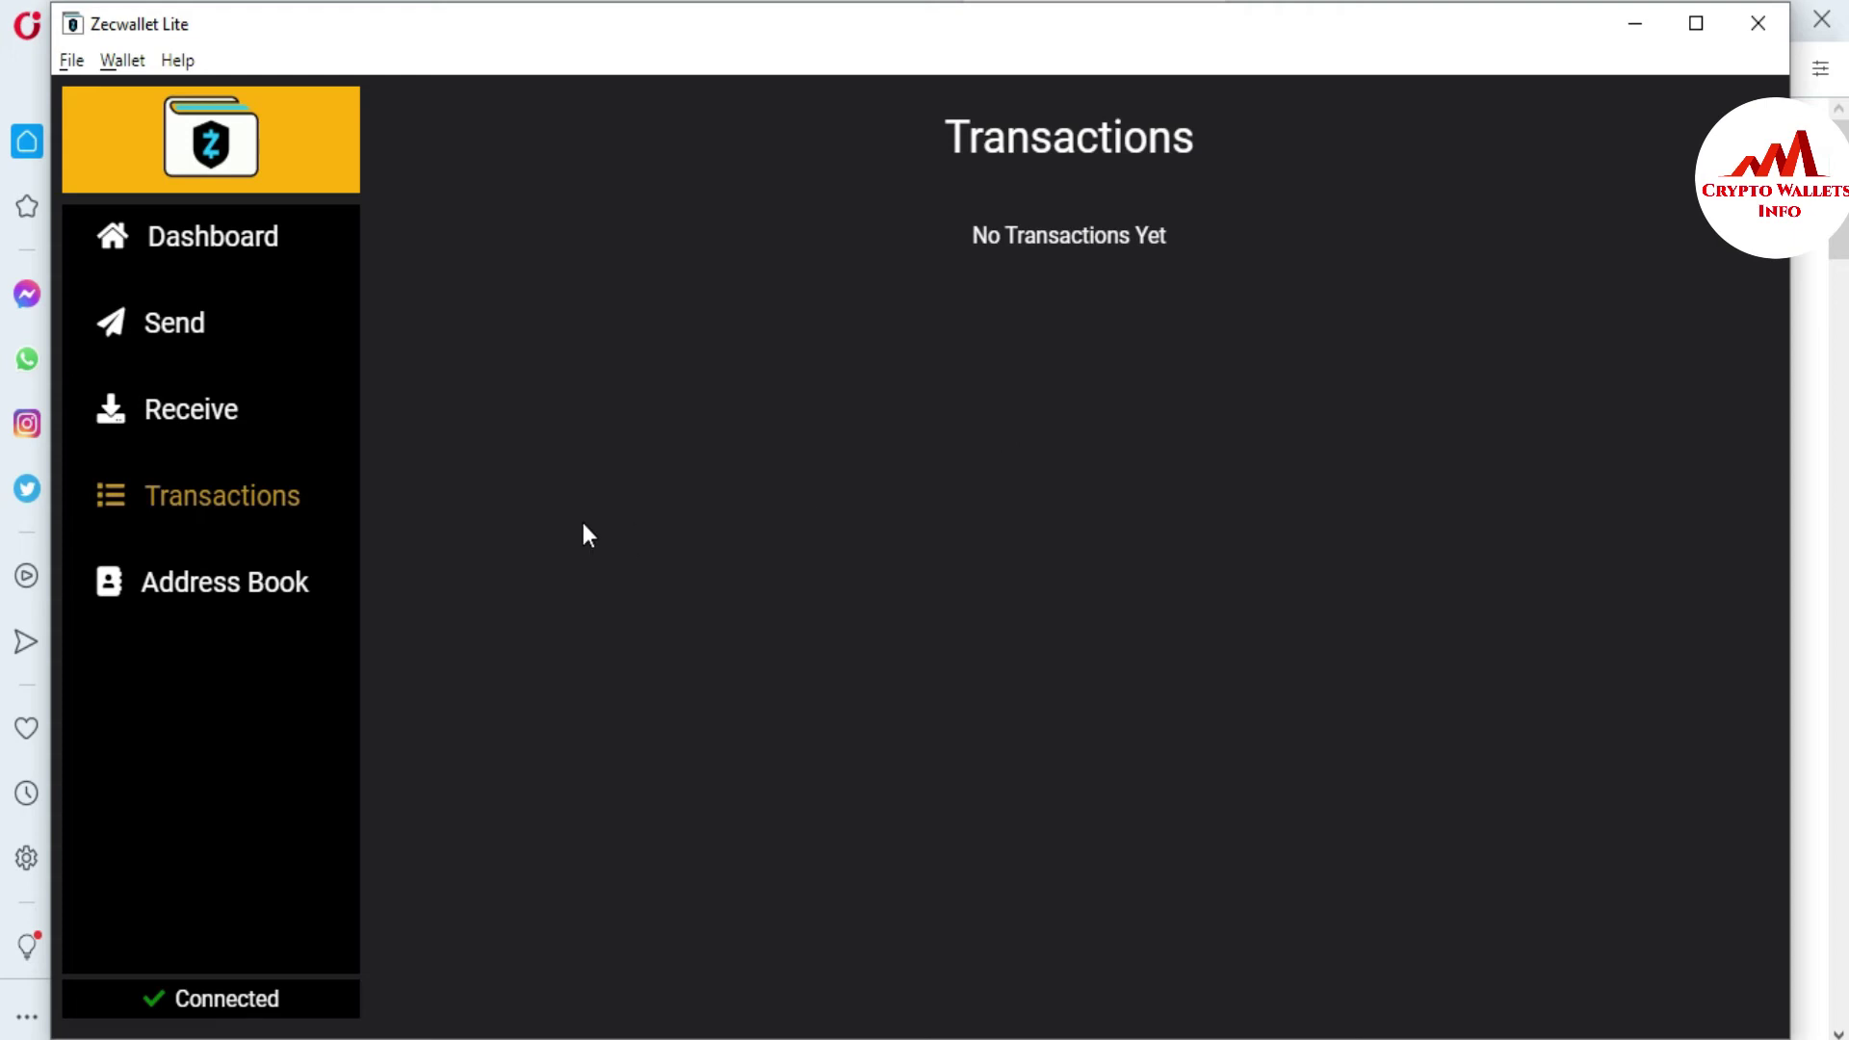
- Browse the Address Book's five contacts and its Label and Address fields, then bring up the Wallet menu
{"action": "left_click", "coordinate": [238, 588]}
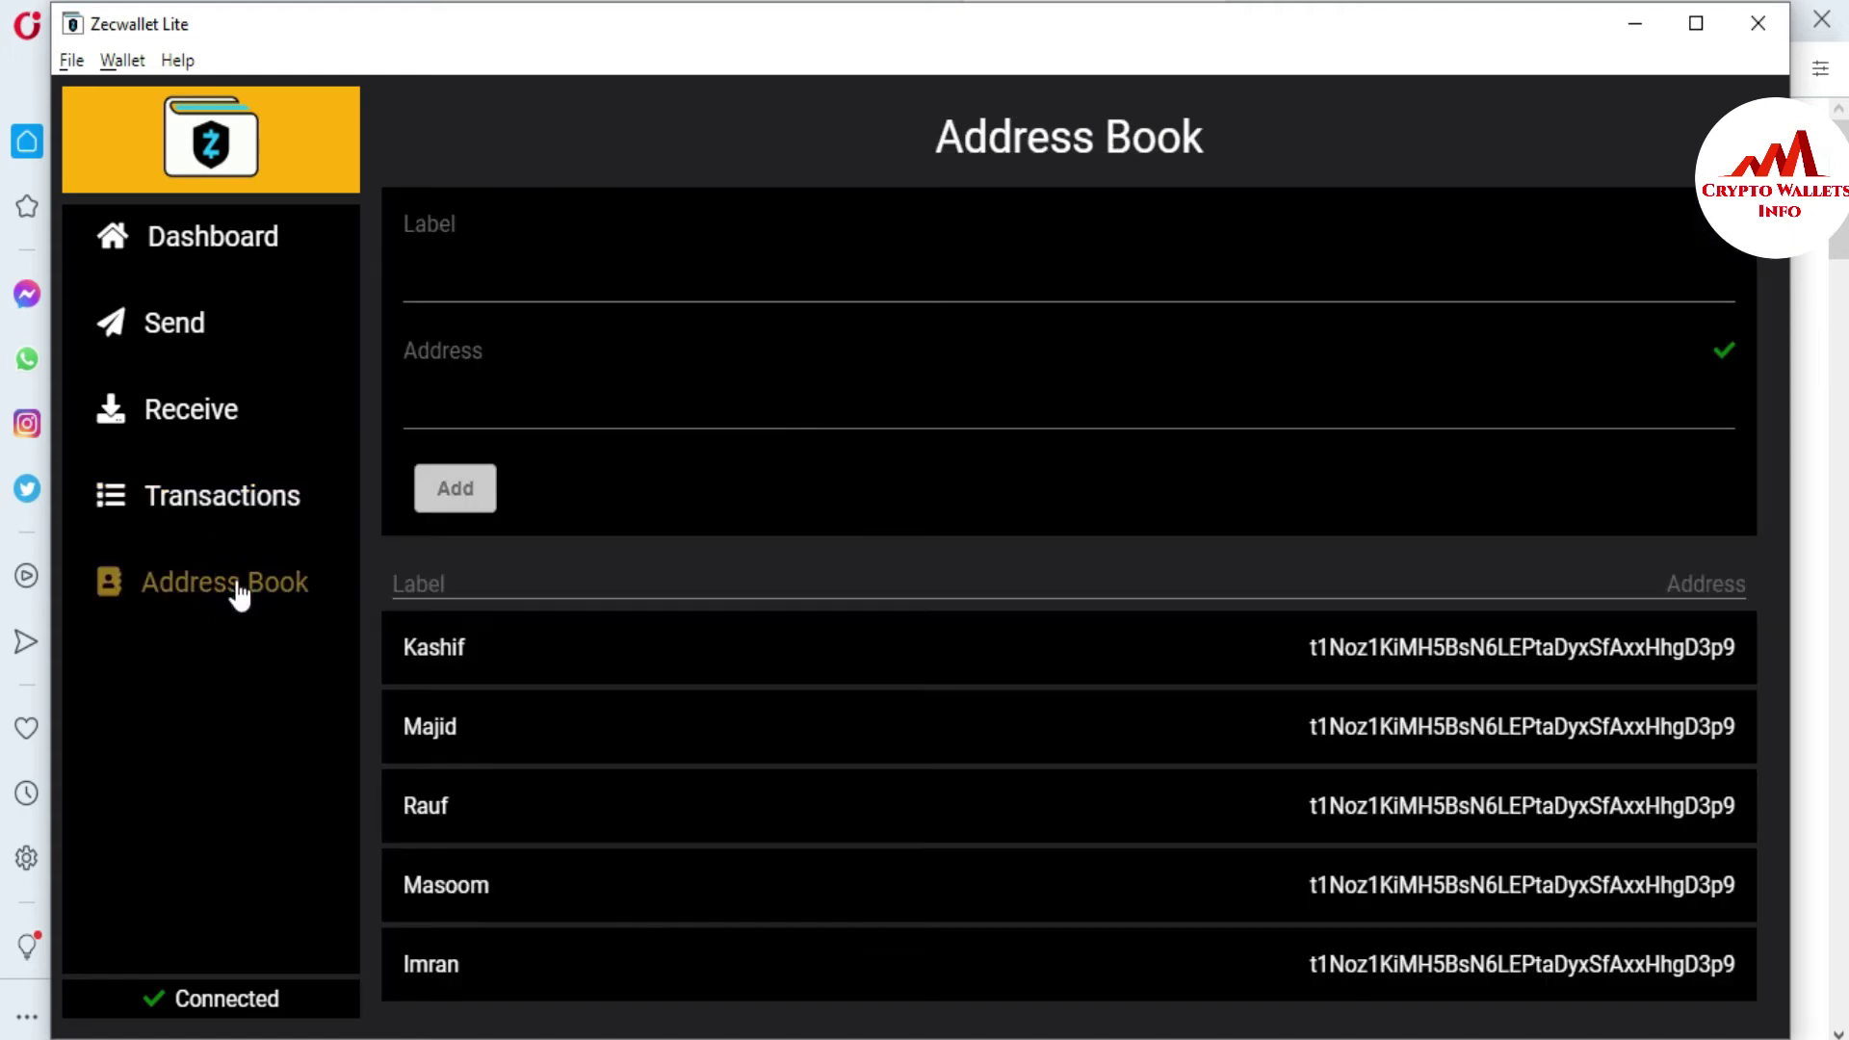
{"action": "left_click", "coordinate": [560, 282]}
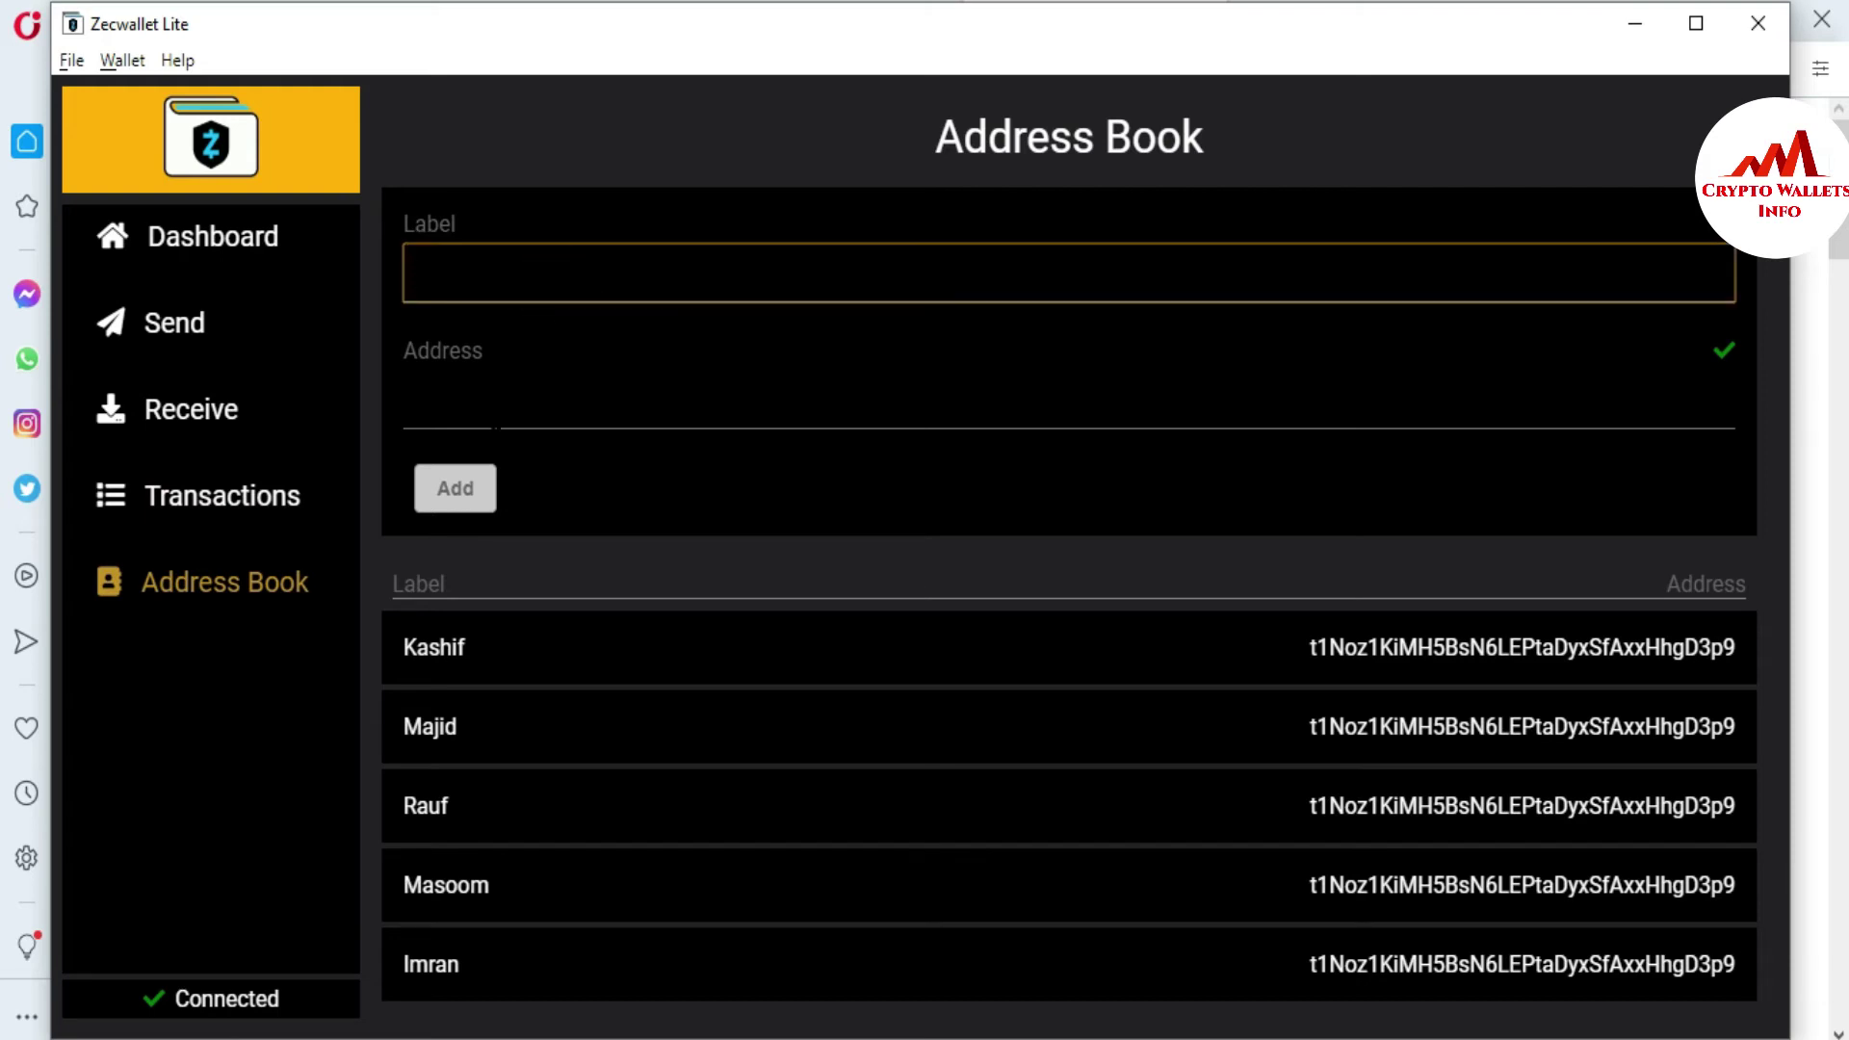
{"action": "left_click", "coordinate": [488, 414]}
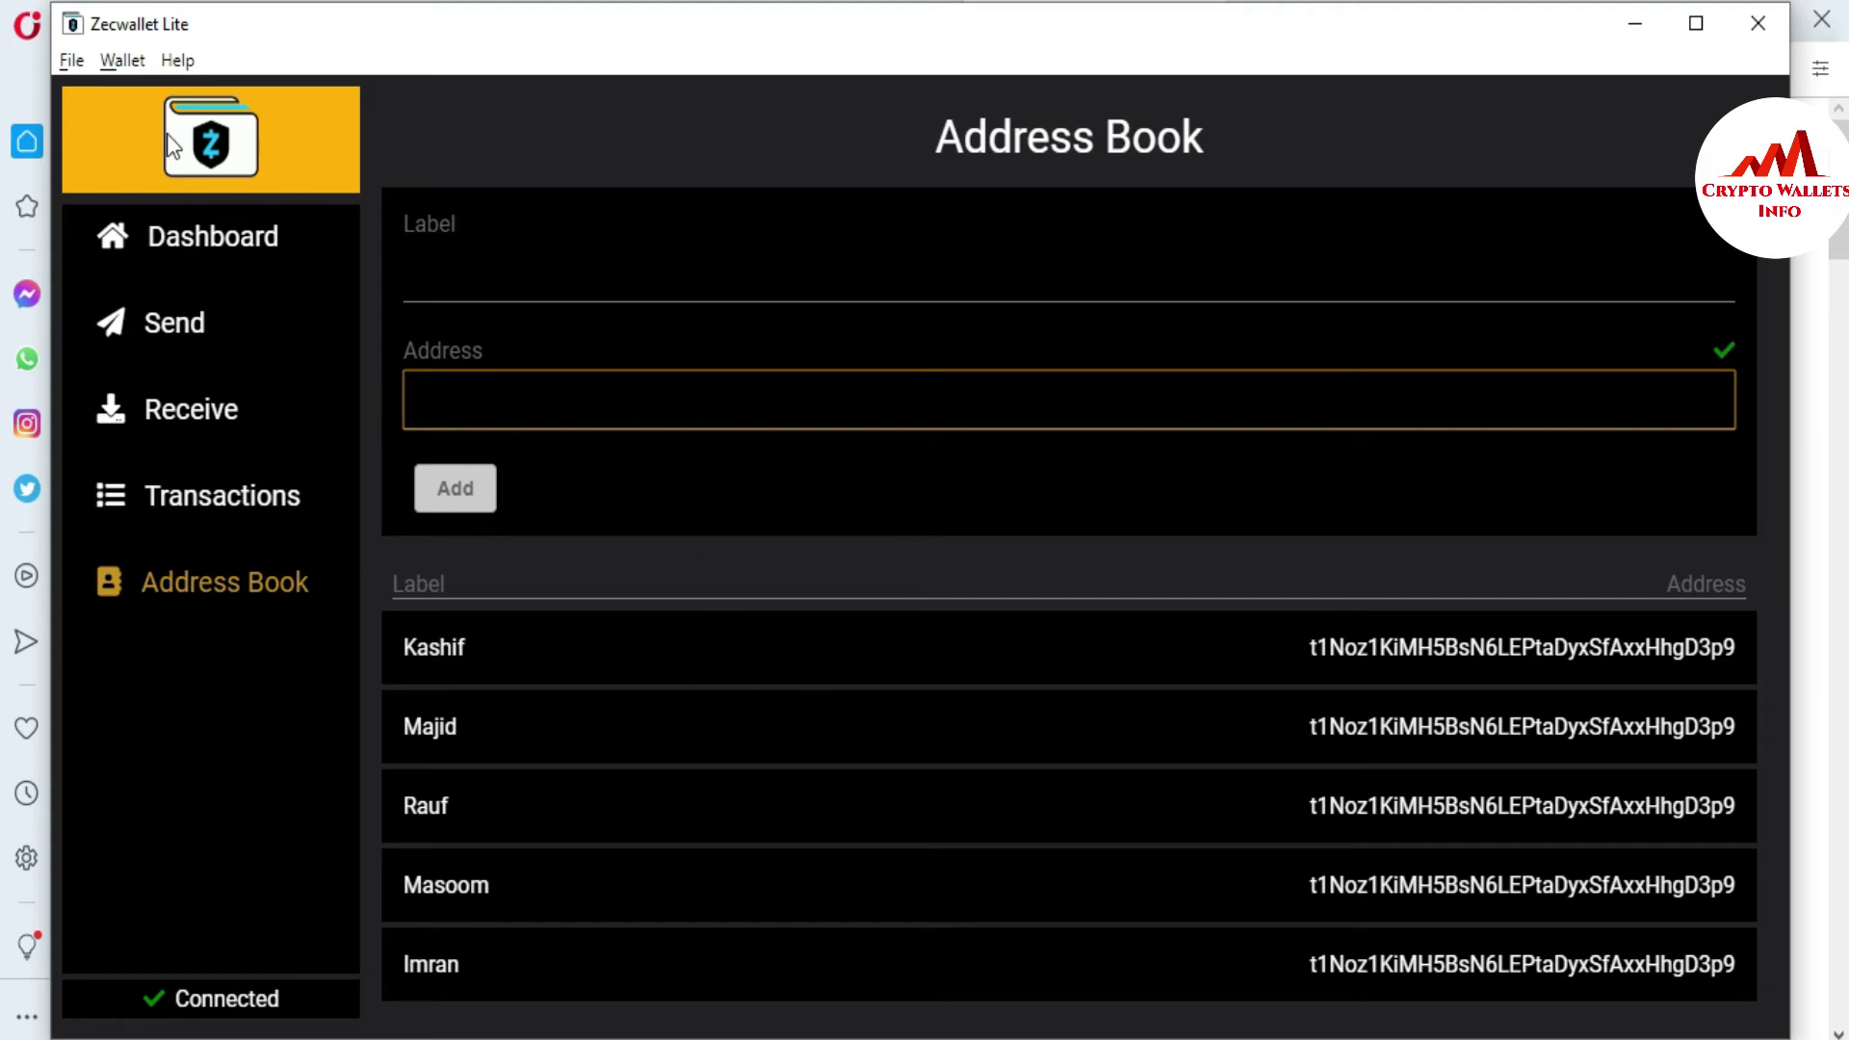
{"action": "left_click", "coordinate": [114, 62]}
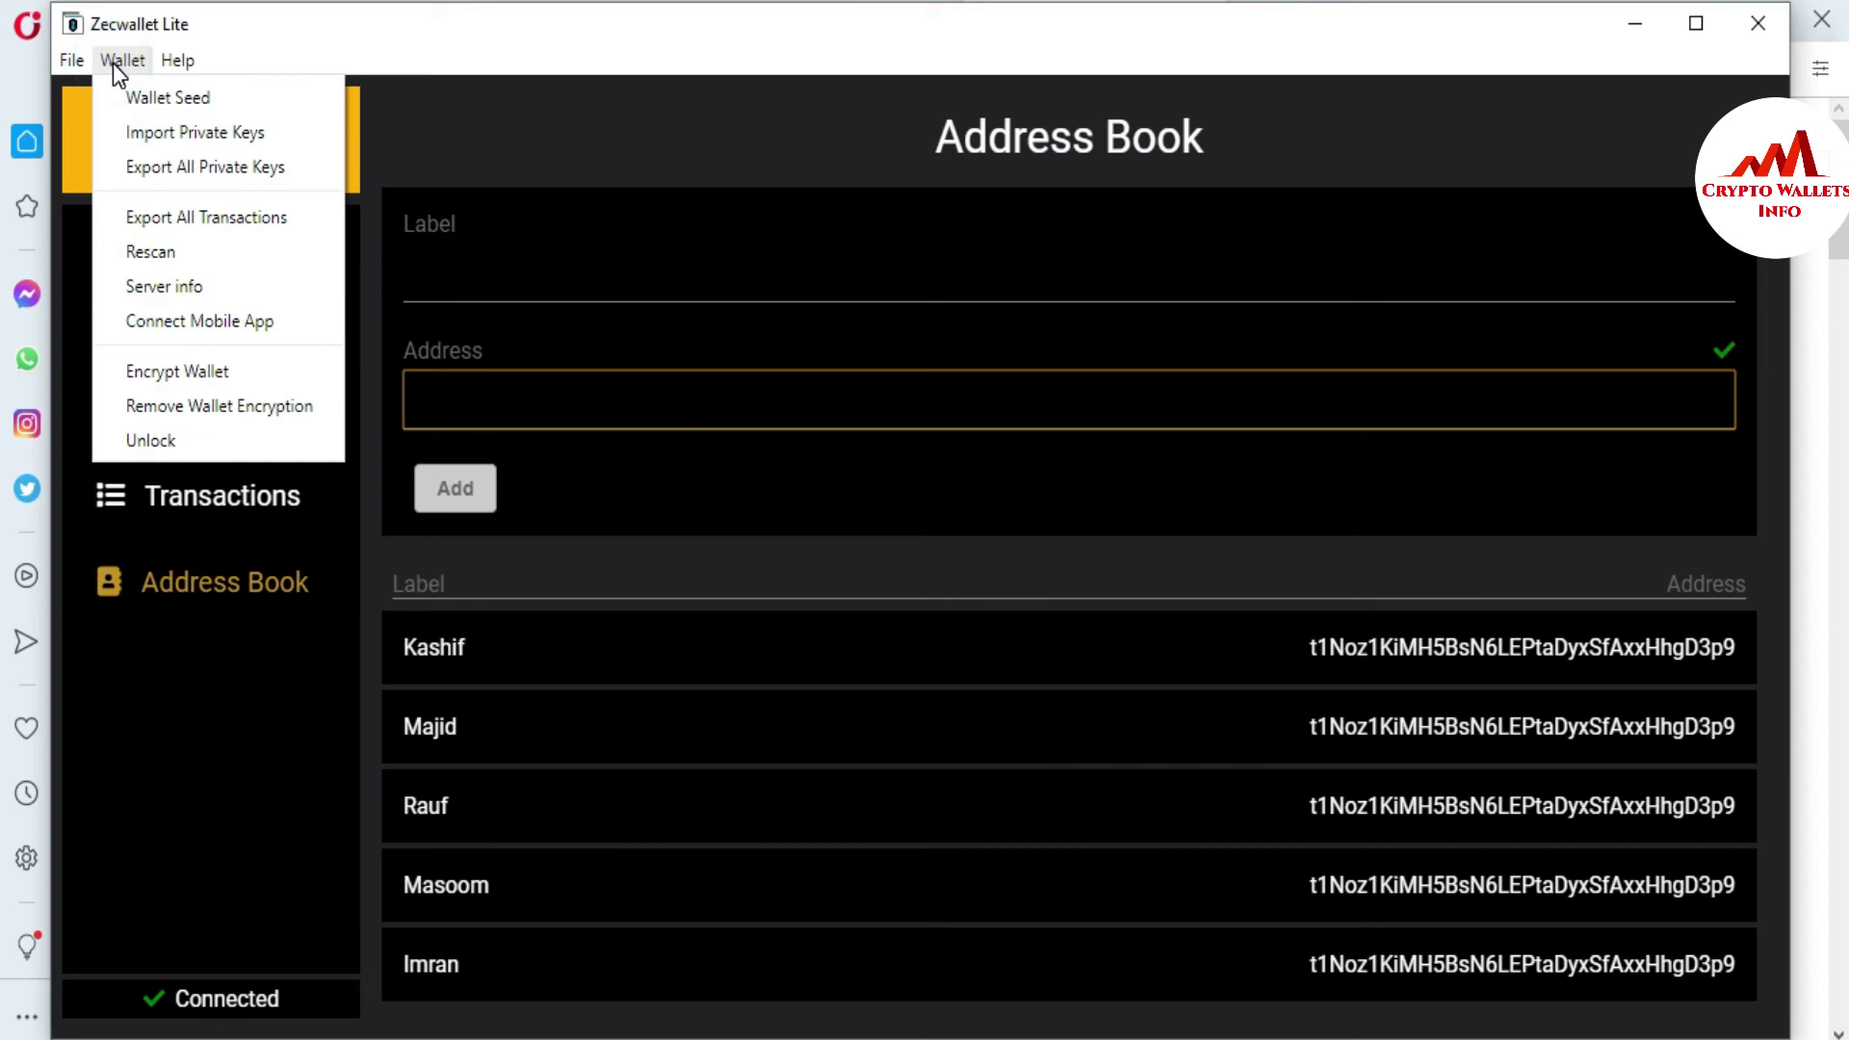
- Reveal the wallet seed with the wallet password, highlight the seed words, and close the dialog
{"action": "left_click", "coordinate": [162, 106]}
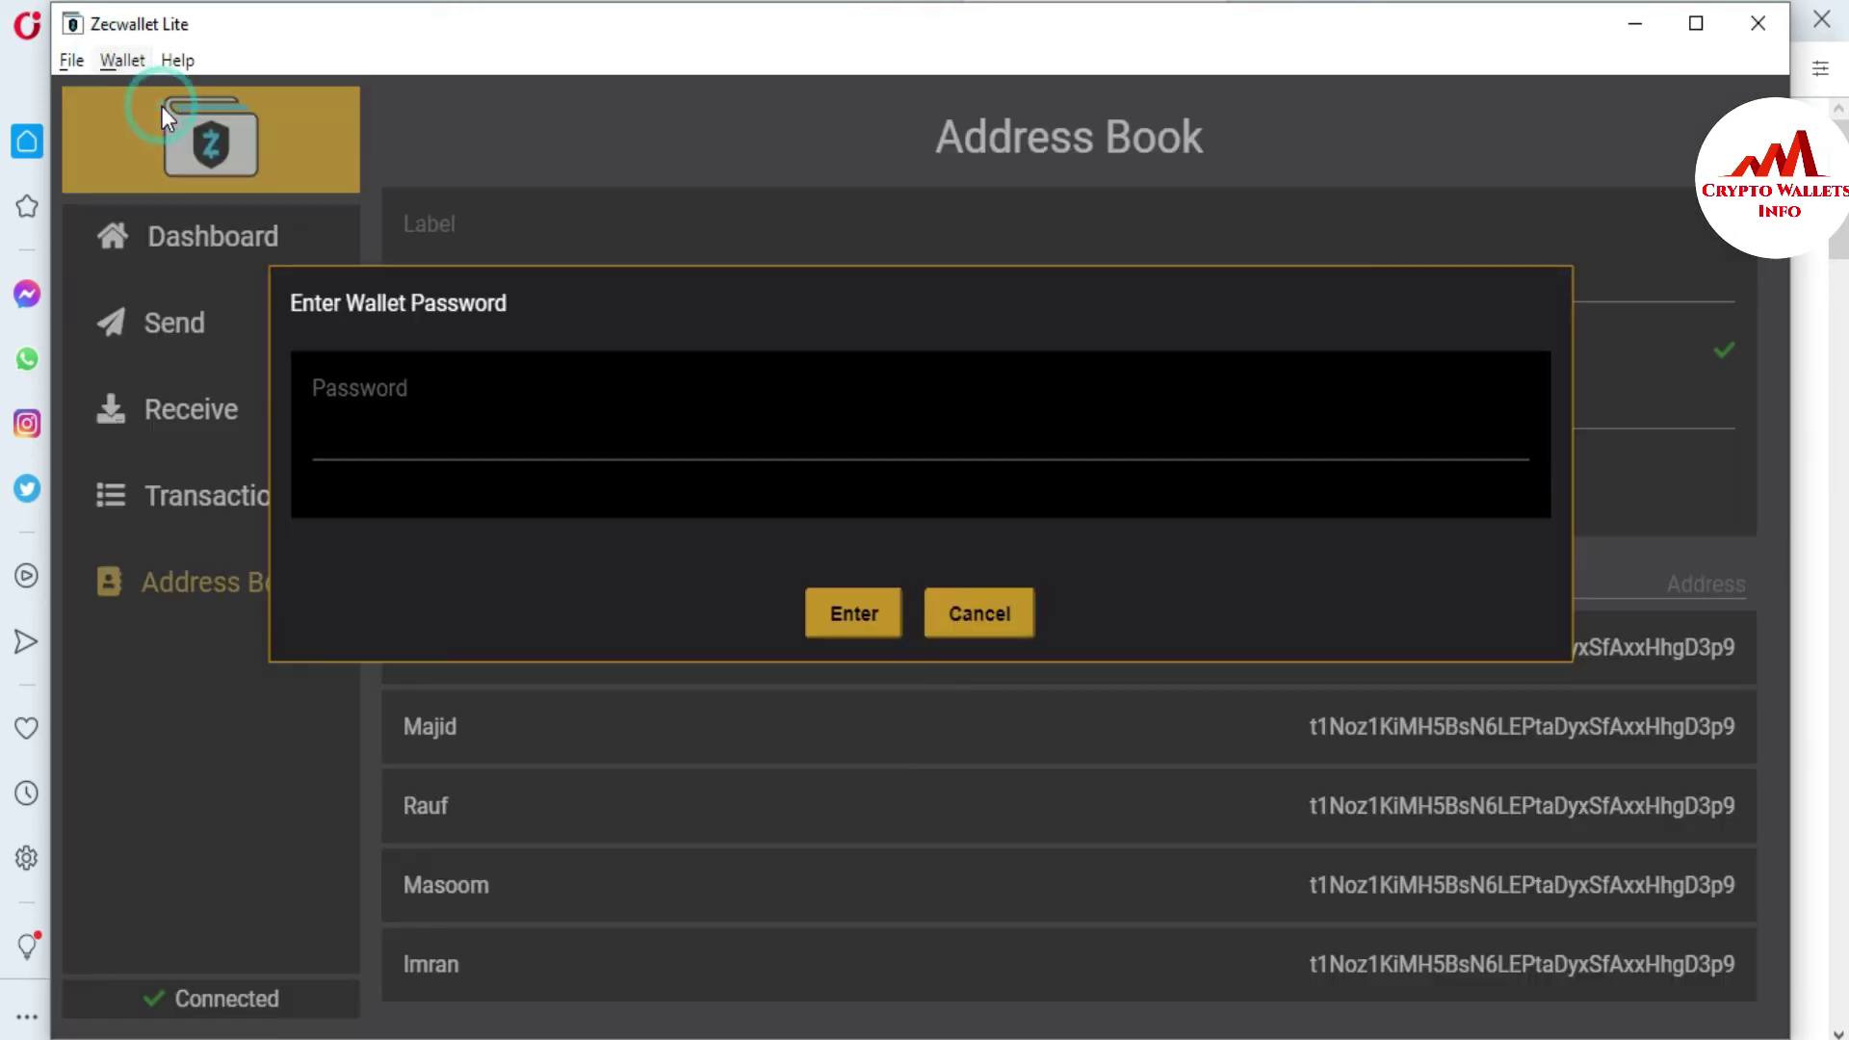
{"action": "left_click", "coordinate": [400, 433]}
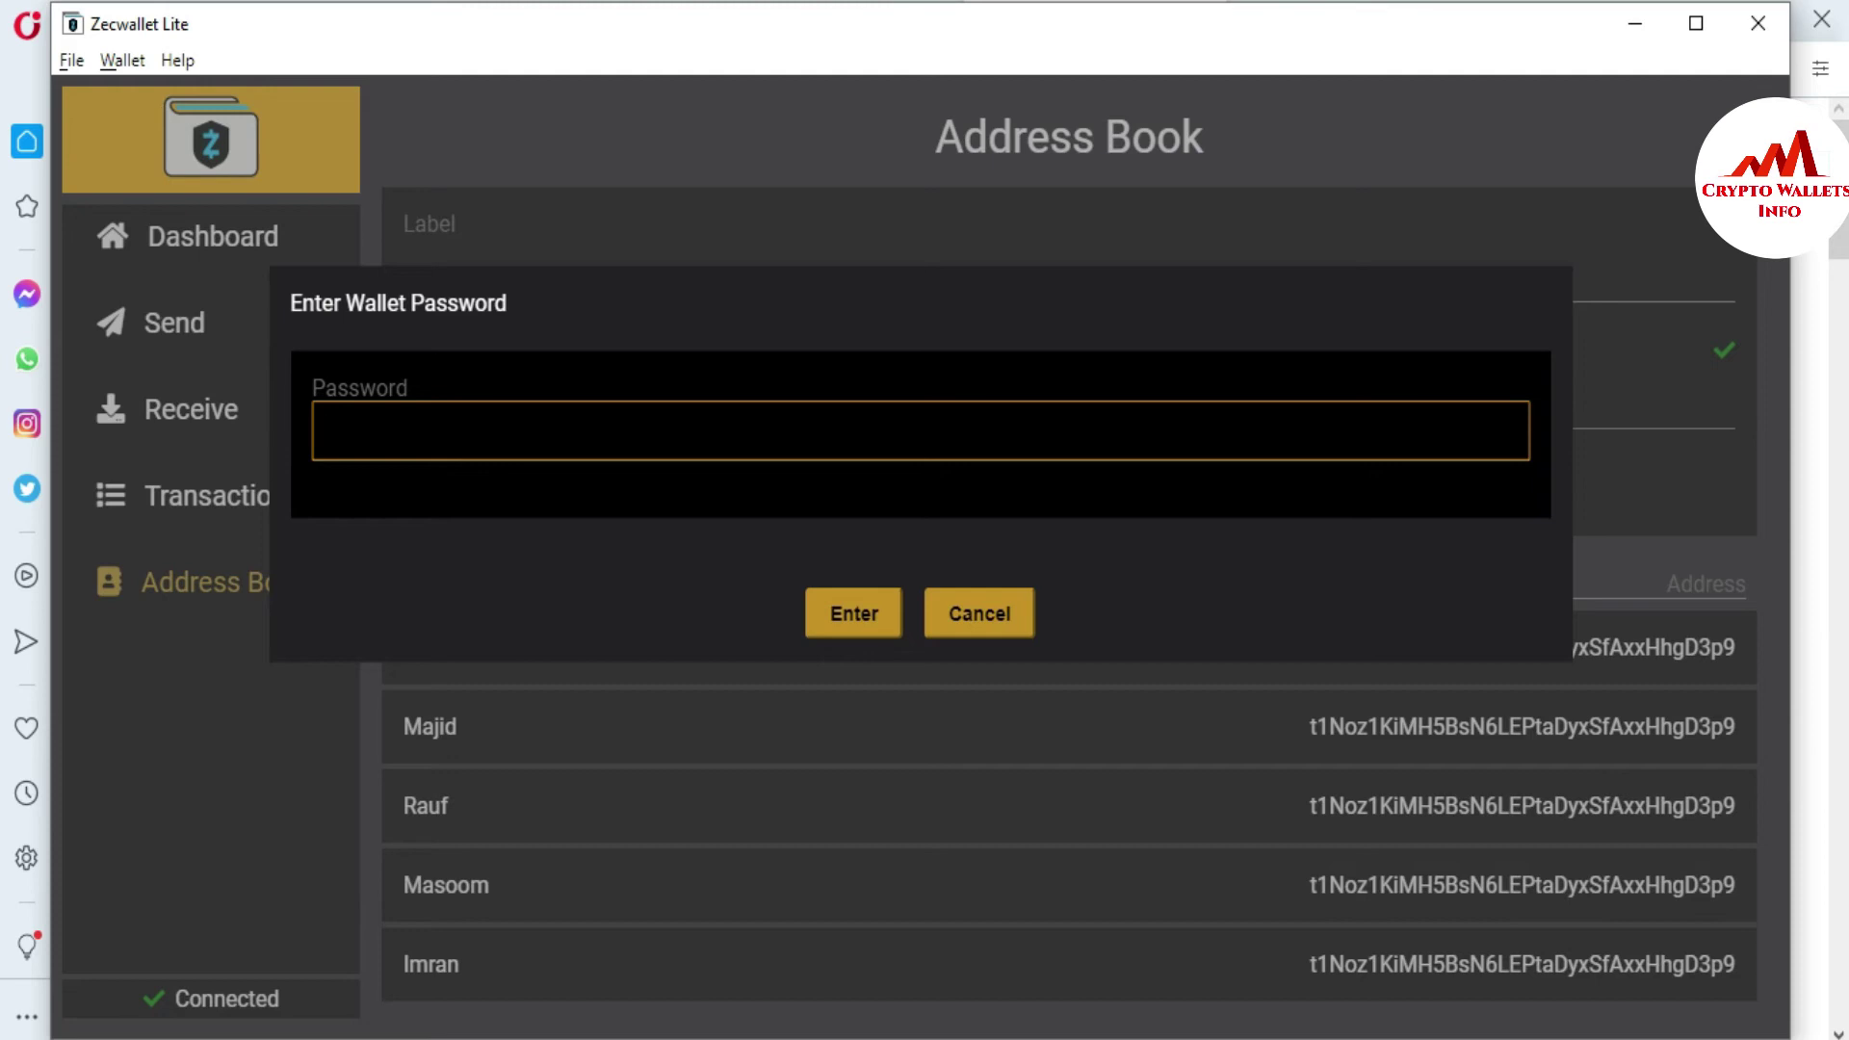
{"action": "type", "text": "***"}
{"action": "type", "text": "••••••••••"}
{"action": "left_click", "coordinate": [821, 634]}
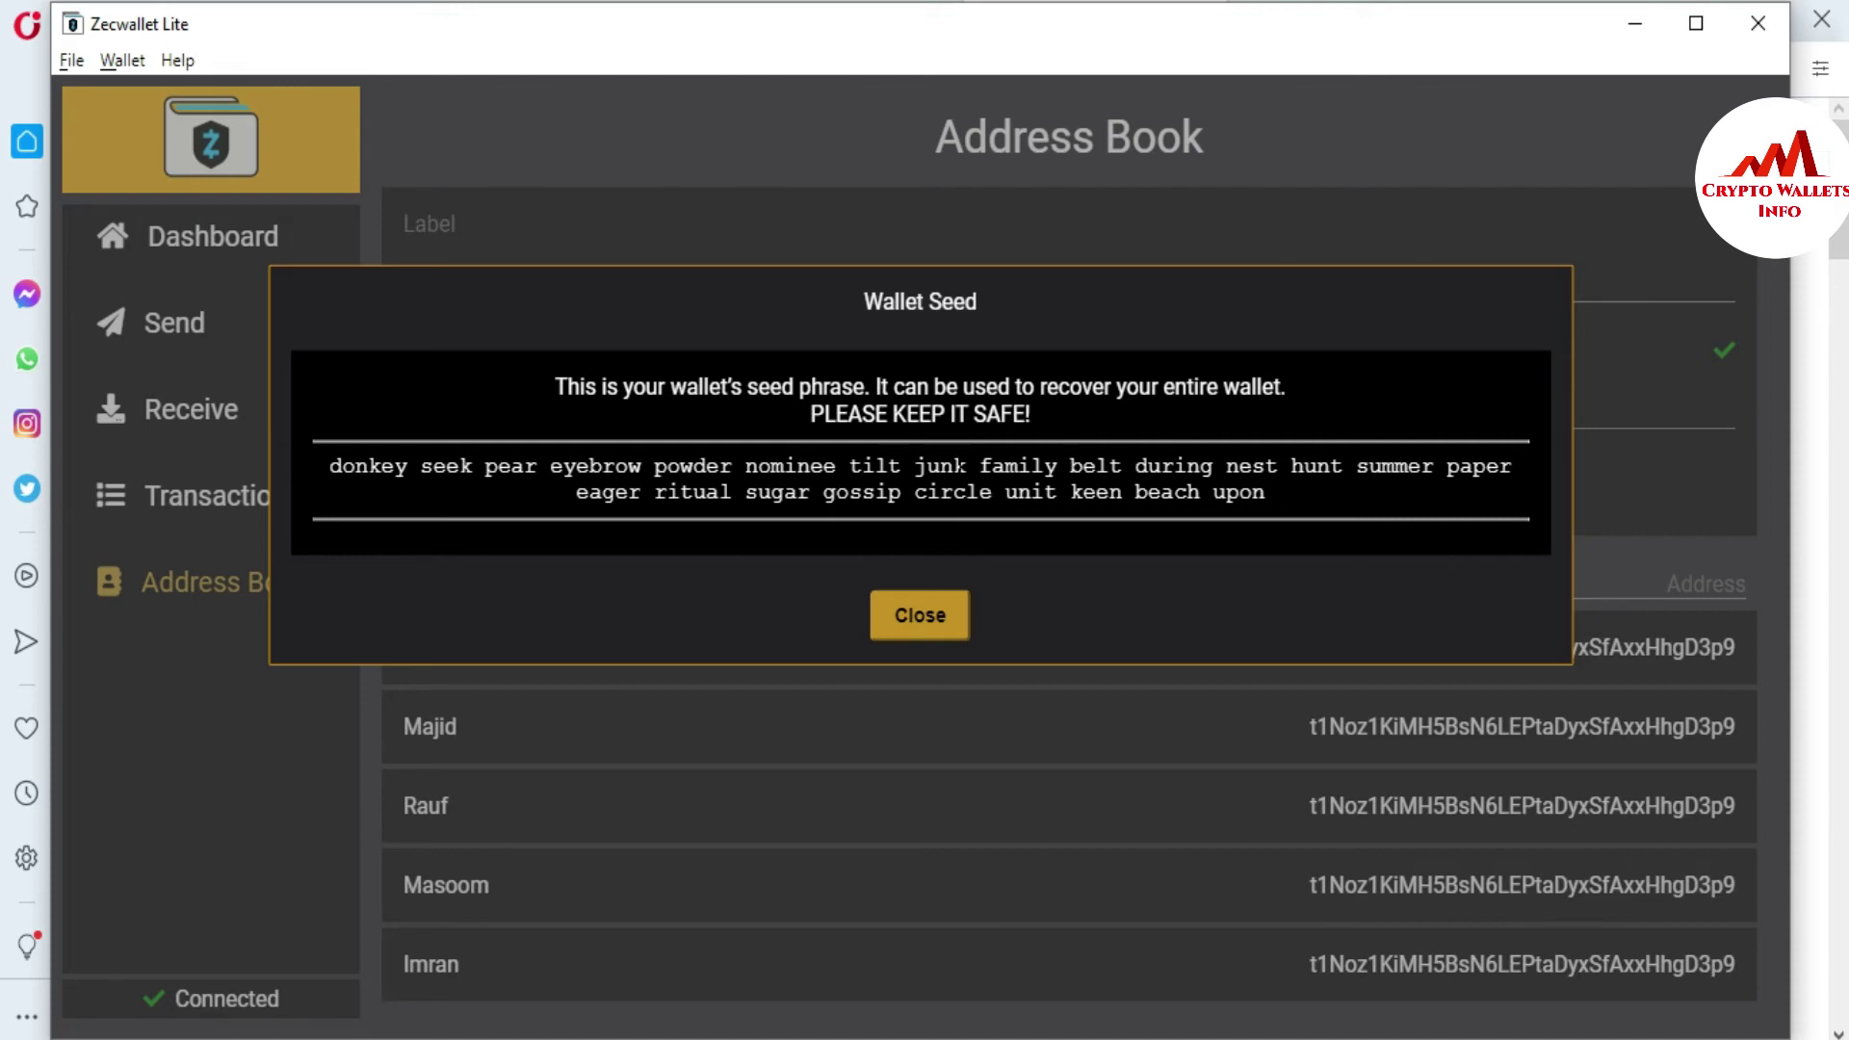
{"action": "left_click_drag", "start_coordinate": [1274, 489], "coordinate": [314, 460]}
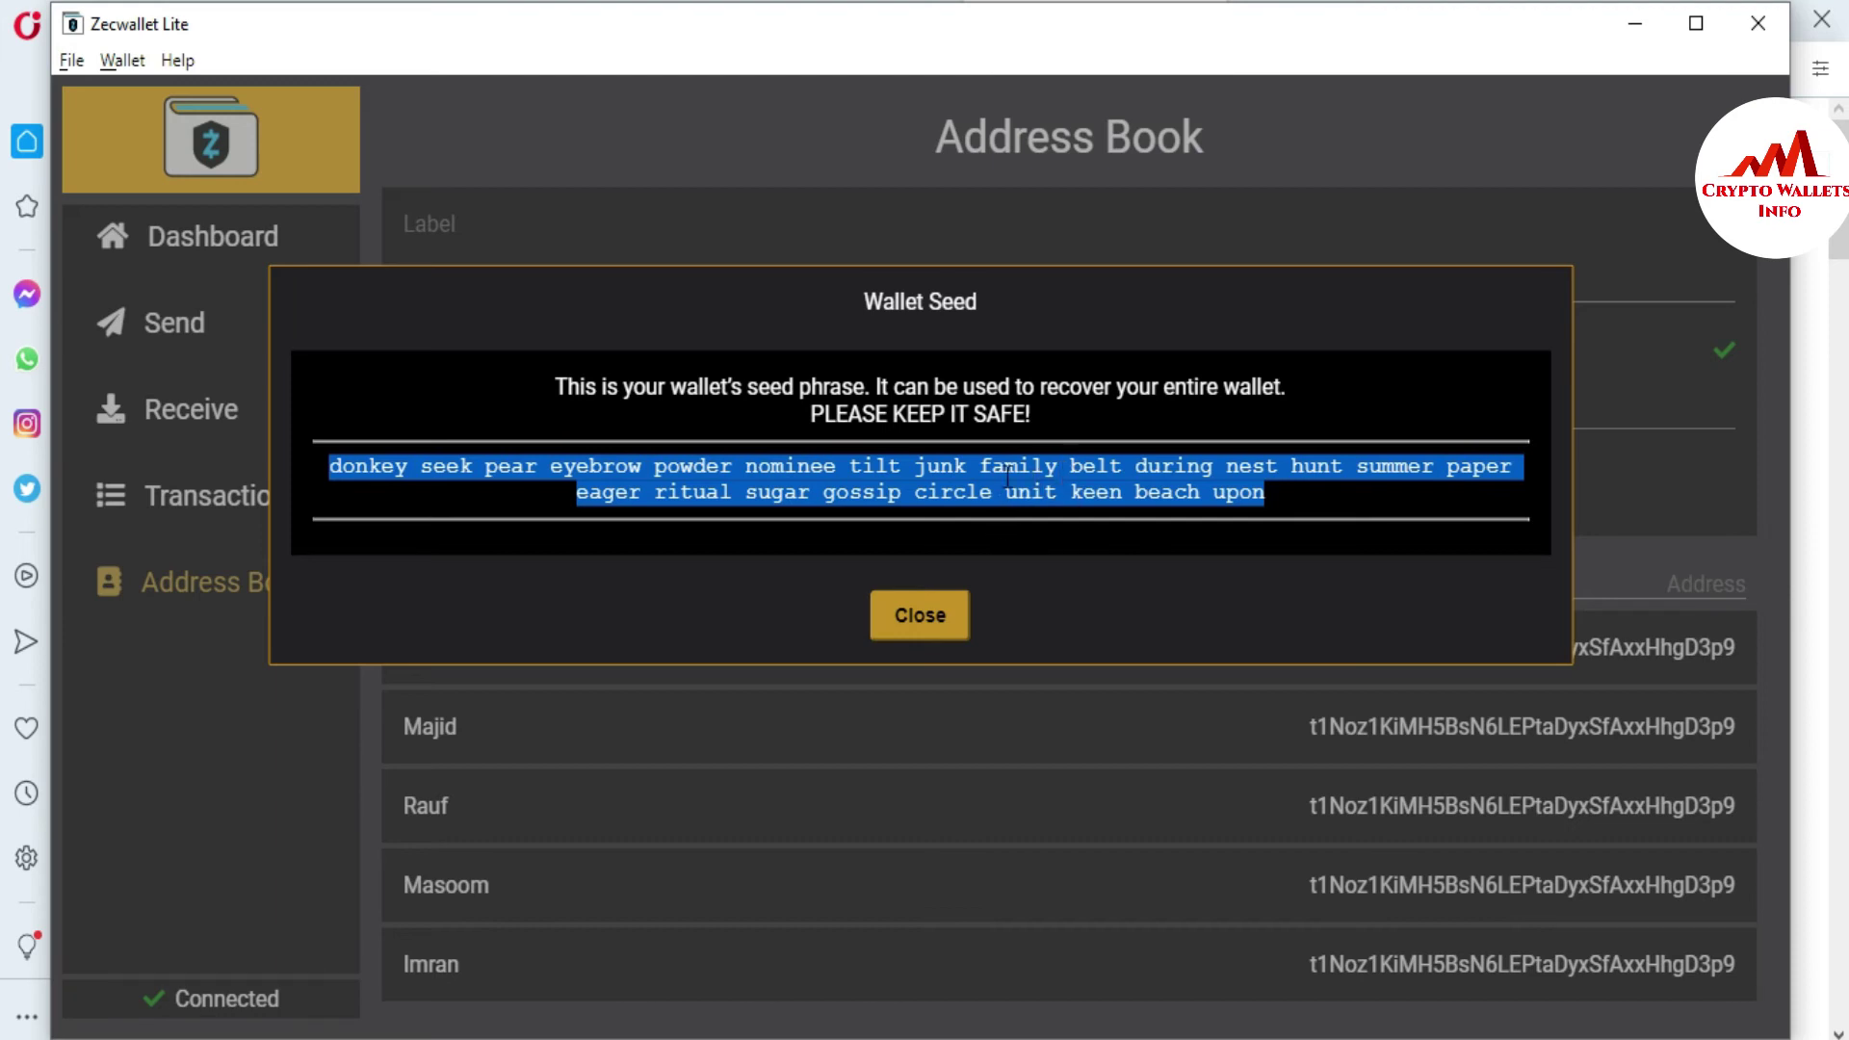
{"action": "left_click", "coordinate": [947, 618]}
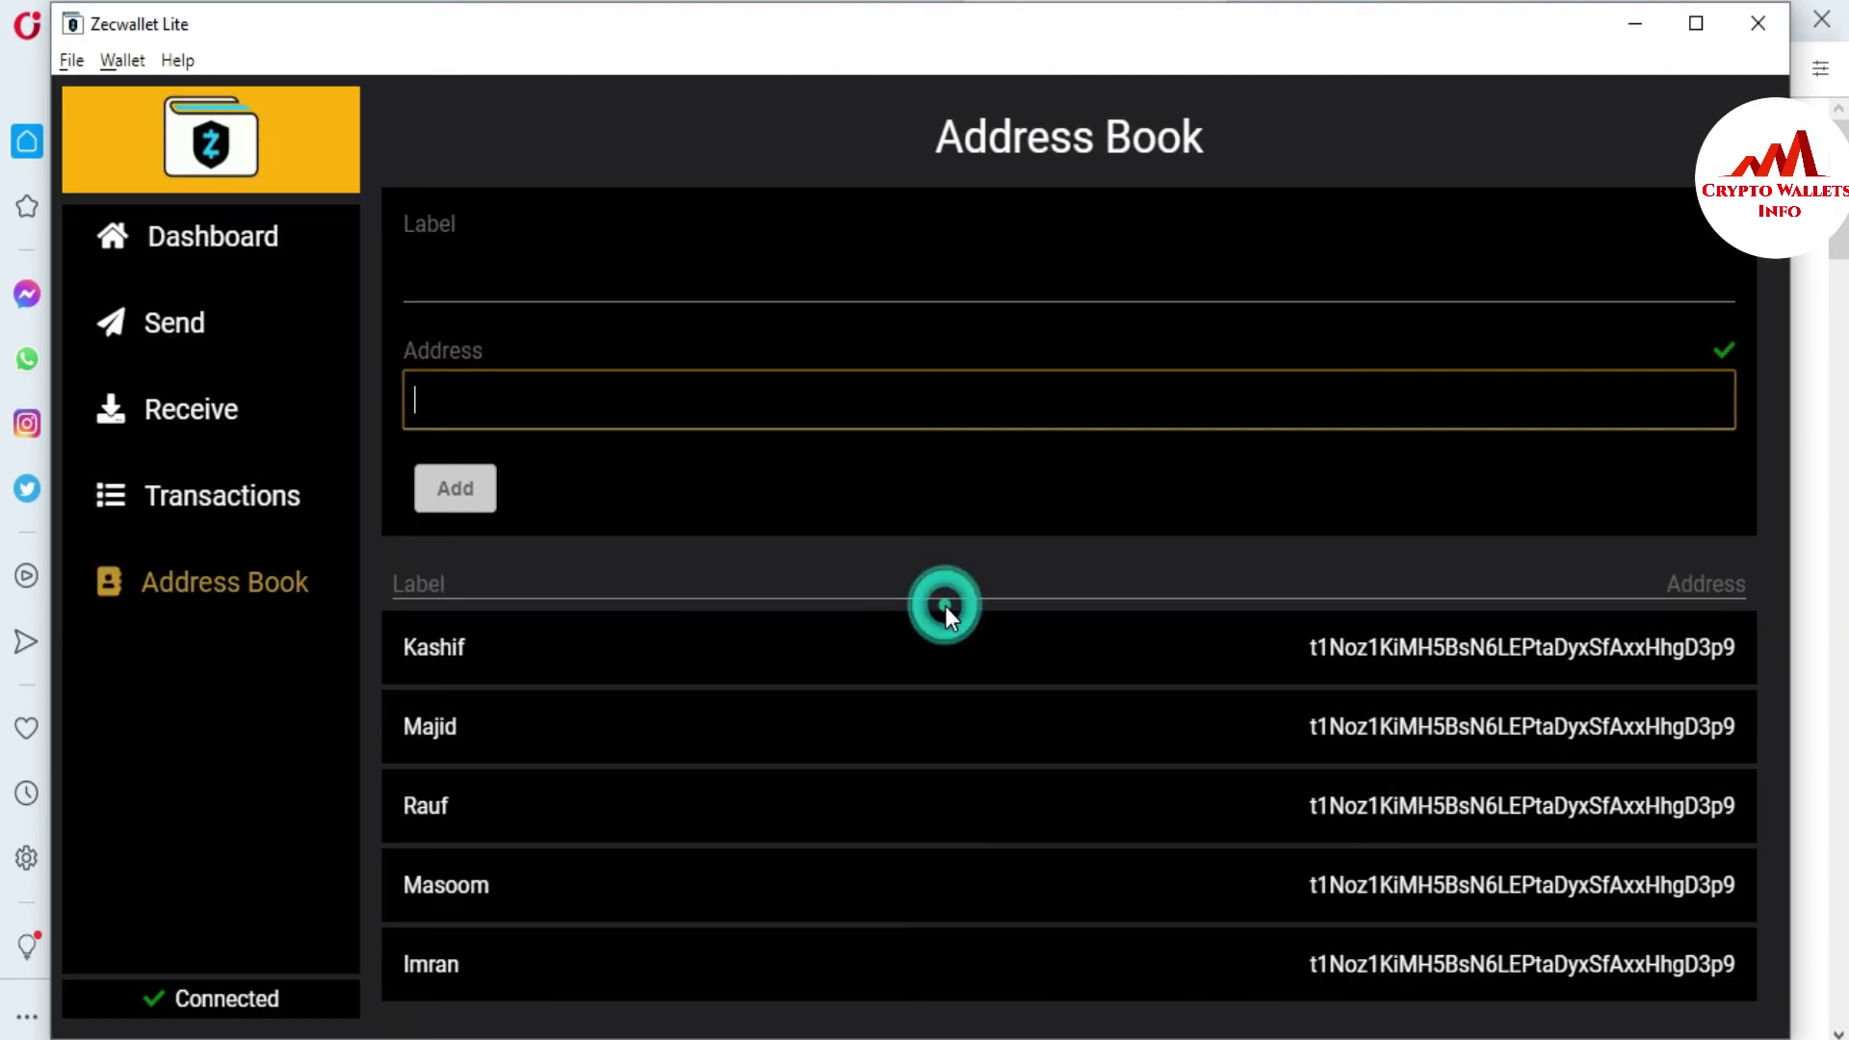
- Look over the Import Spending or Viewing Key form, then cancel without importing any key
{"action": "left_click", "coordinate": [112, 60]}
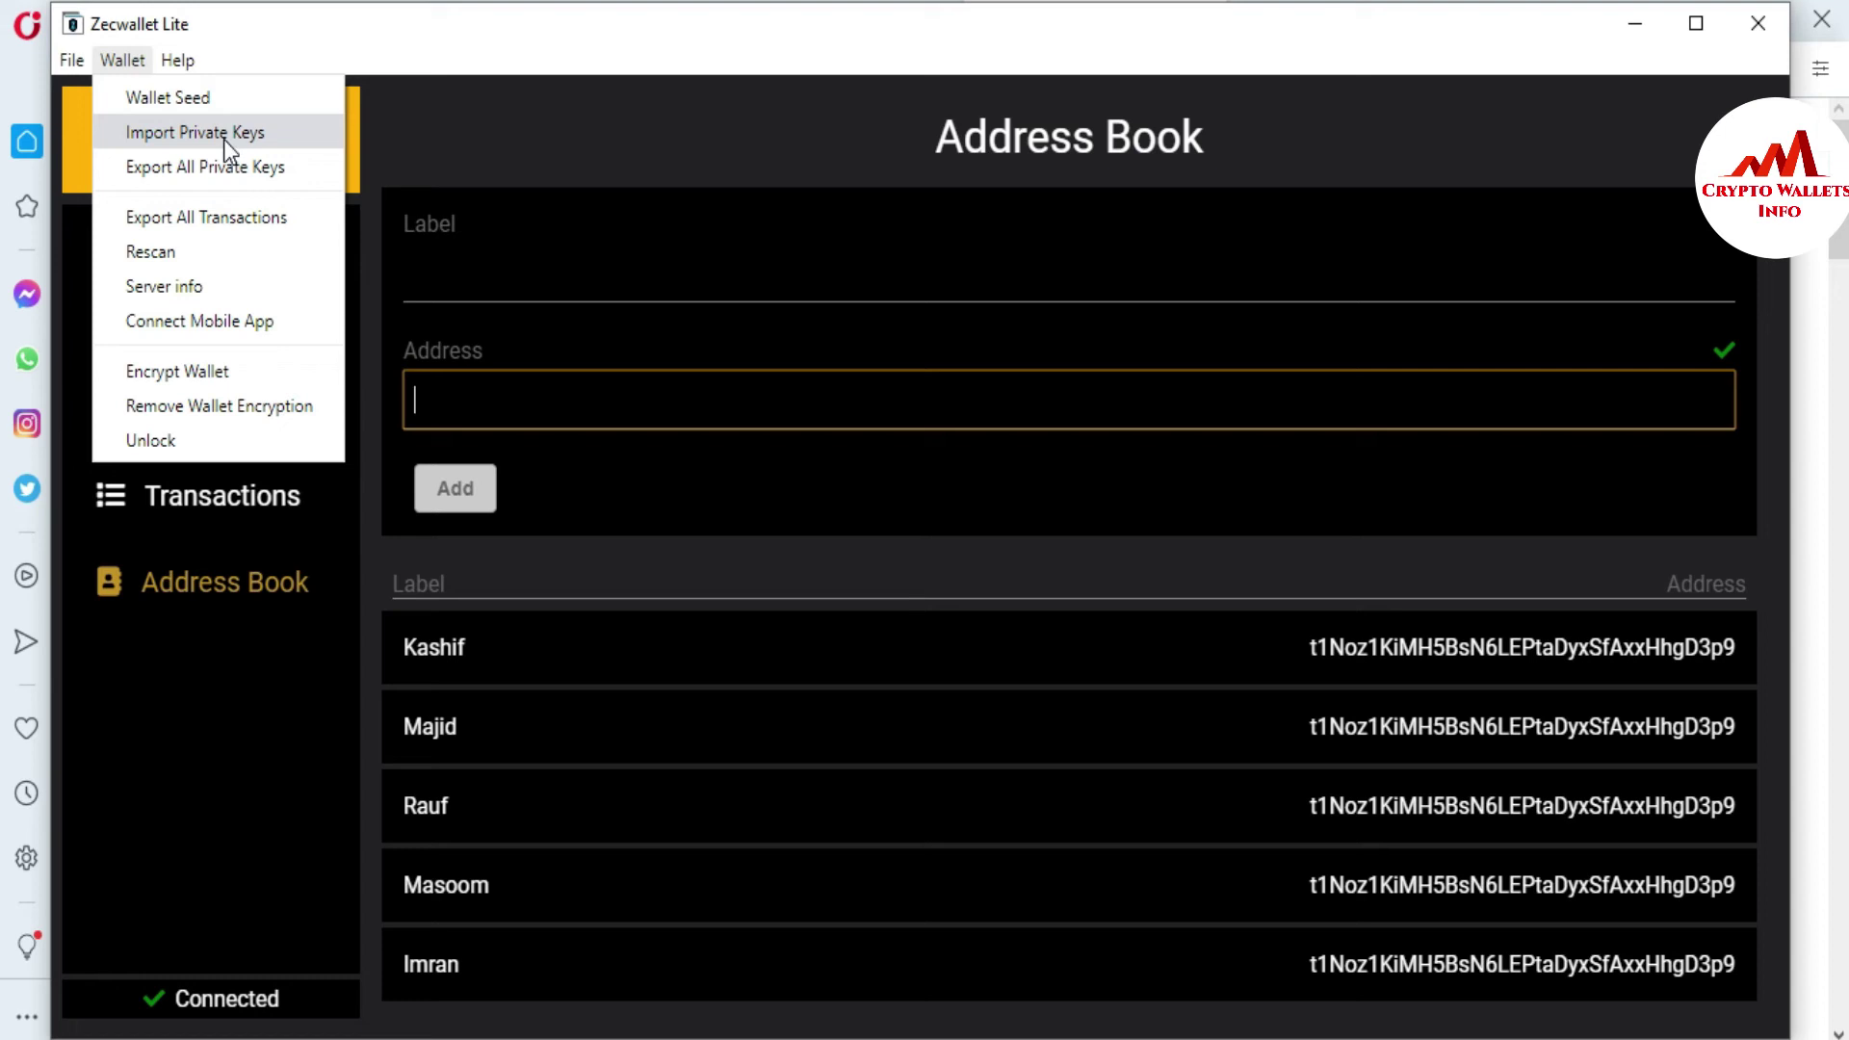
{"action": "left_click", "coordinate": [223, 135]}
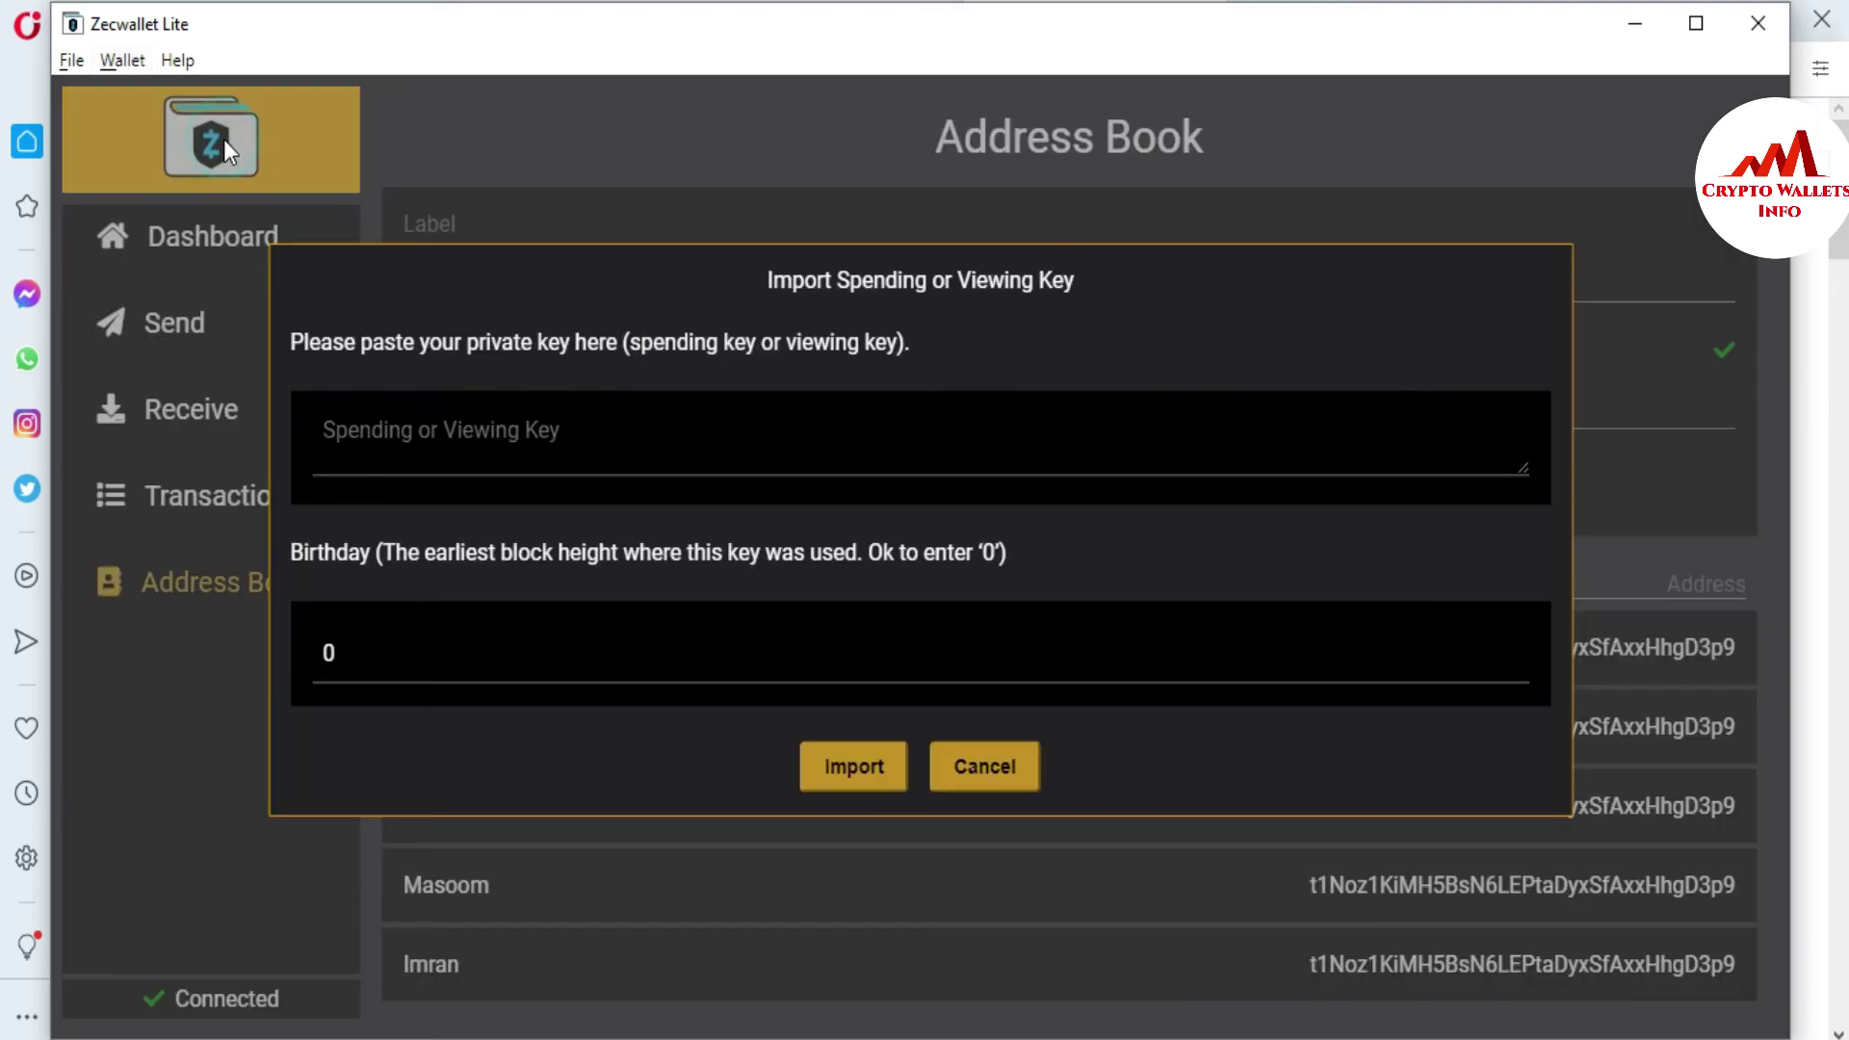
{"action": "left_click", "coordinate": [454, 447]}
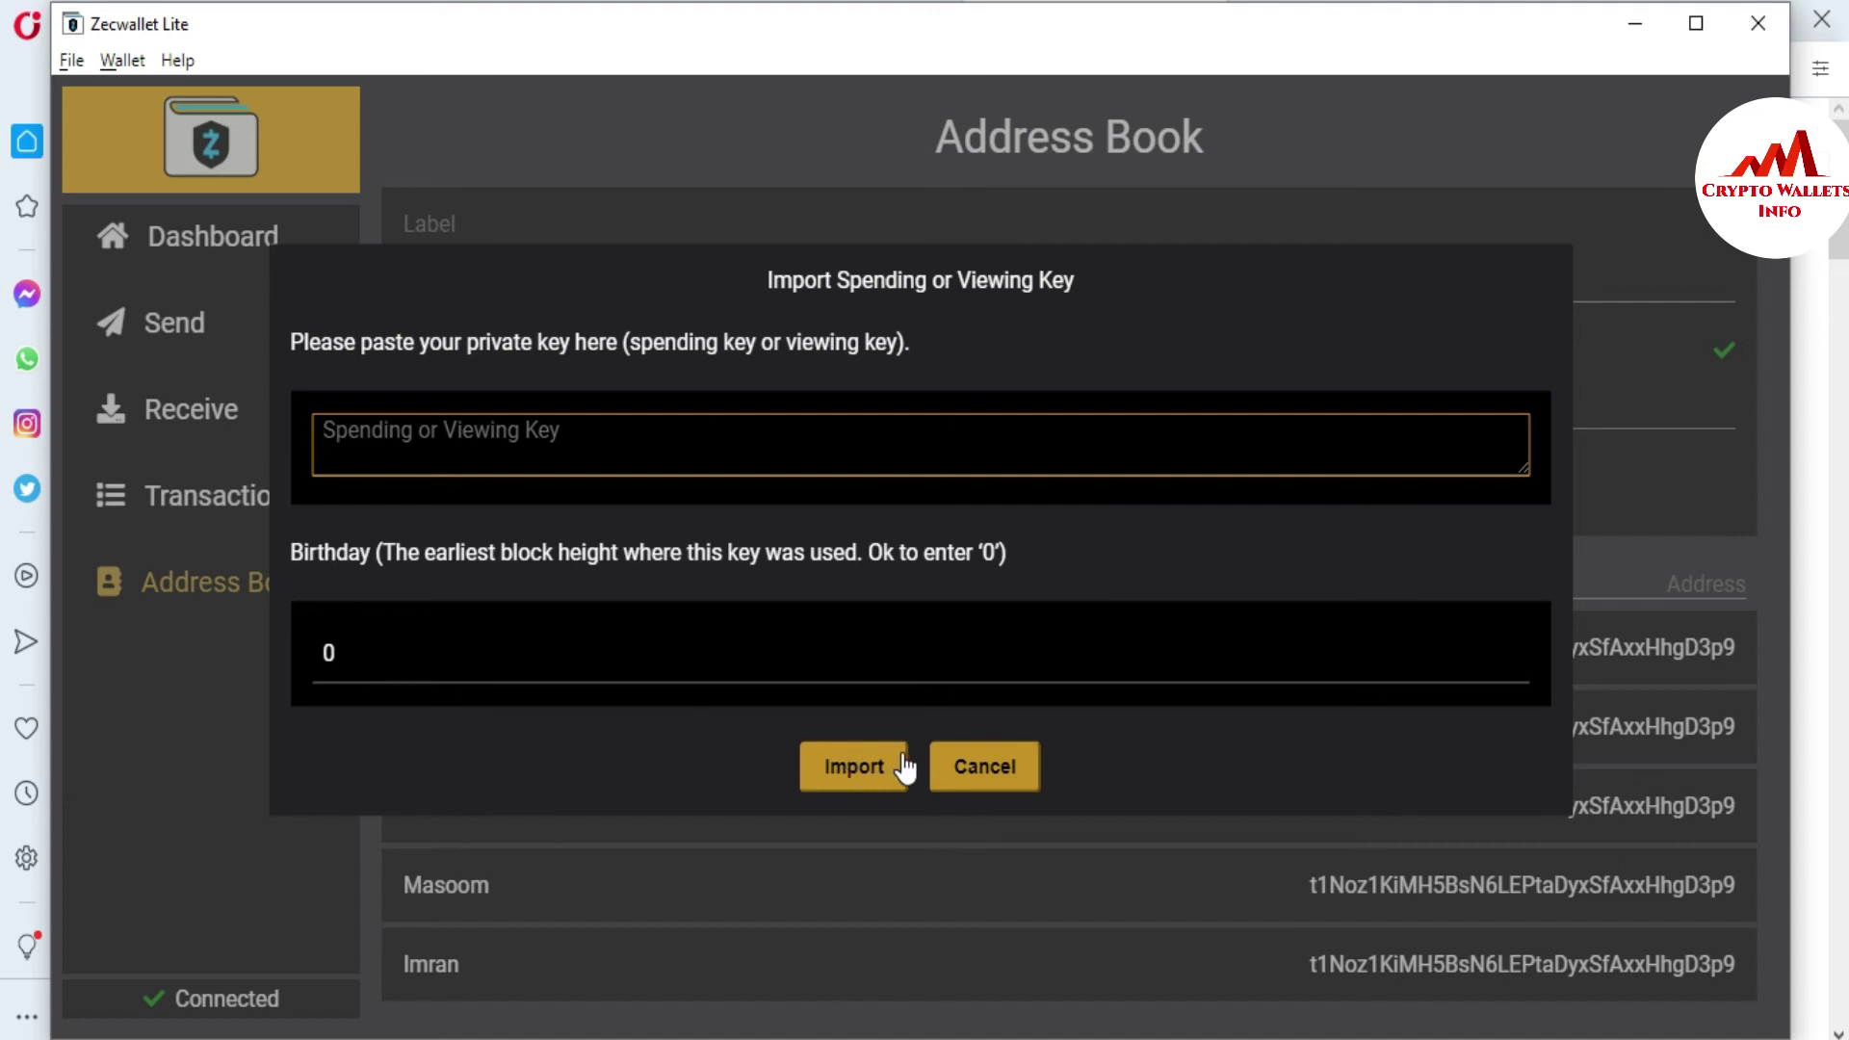
{"action": "left_click", "coordinate": [977, 763]}
{"action": "left_click", "coordinate": [130, 59]}
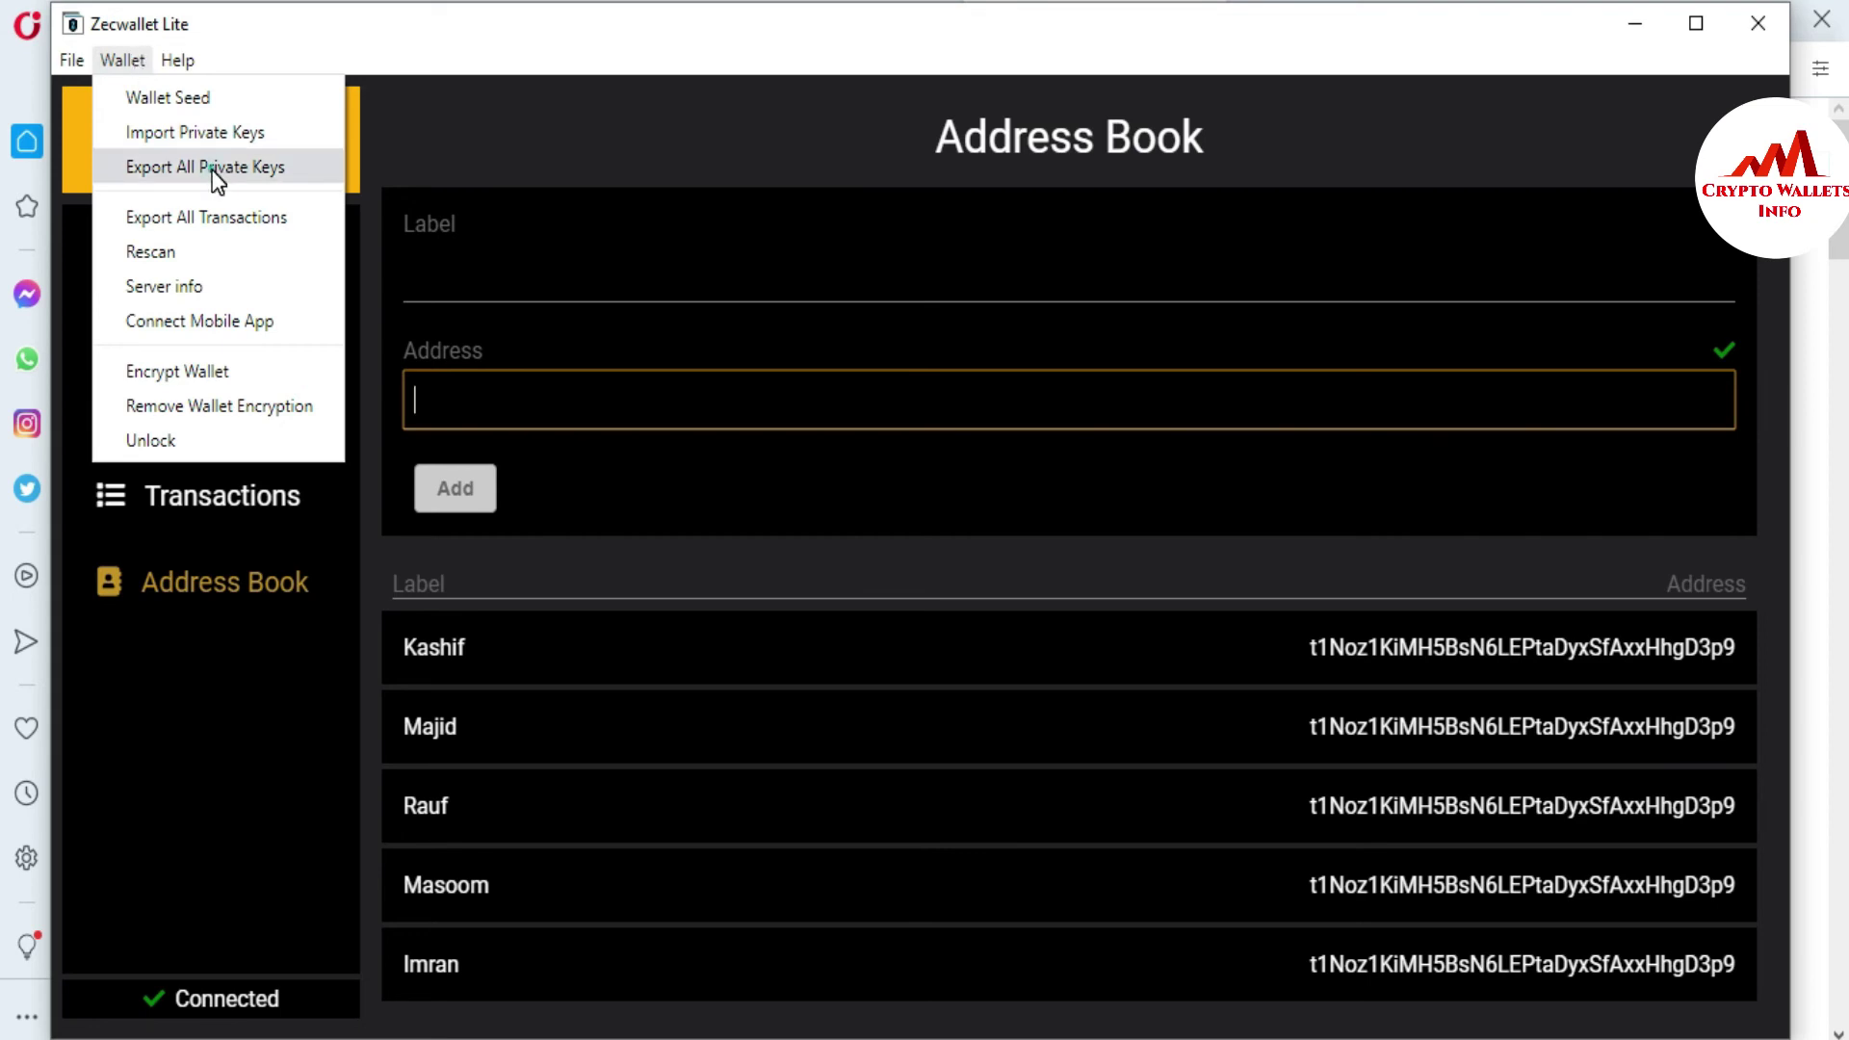
- Display all of the wallet's private keys, select their full text, and close the list
{"action": "key", "text": "Escape"}
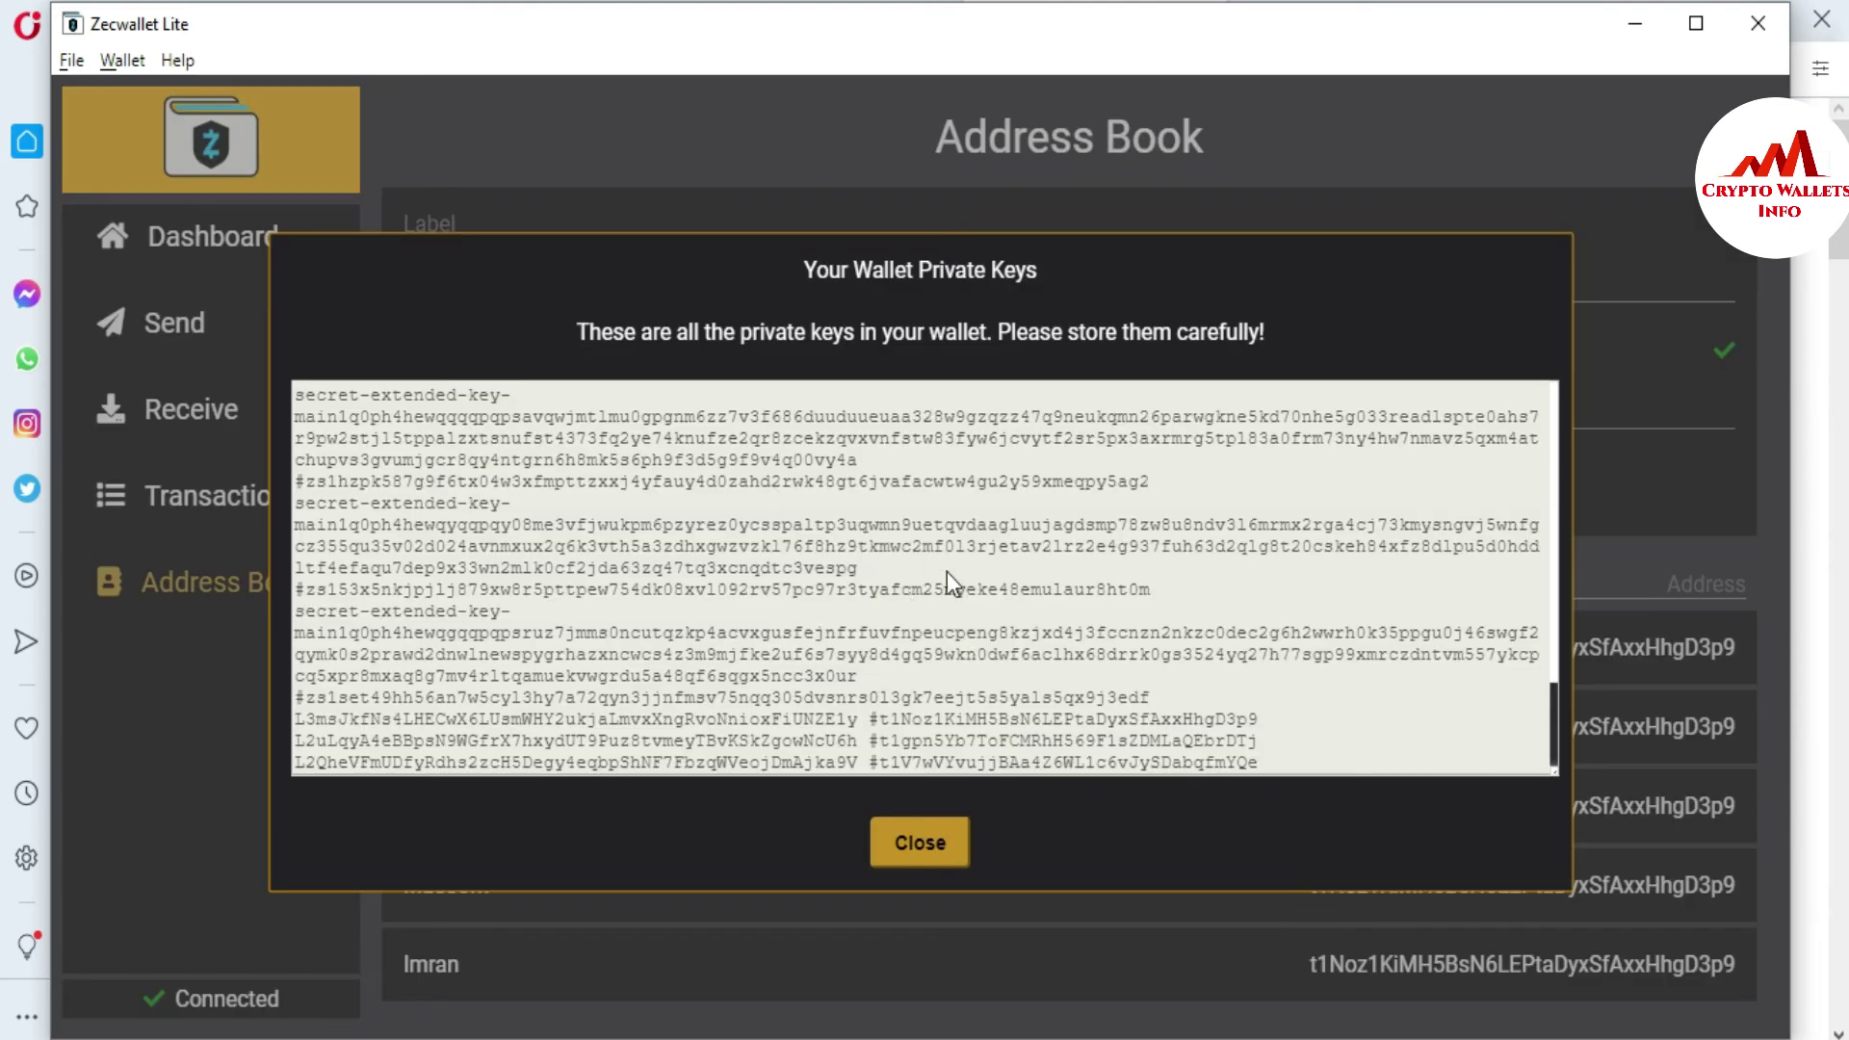
{"action": "left_click_drag", "start_coordinate": [1551, 696], "coordinate": [1547, 454]}
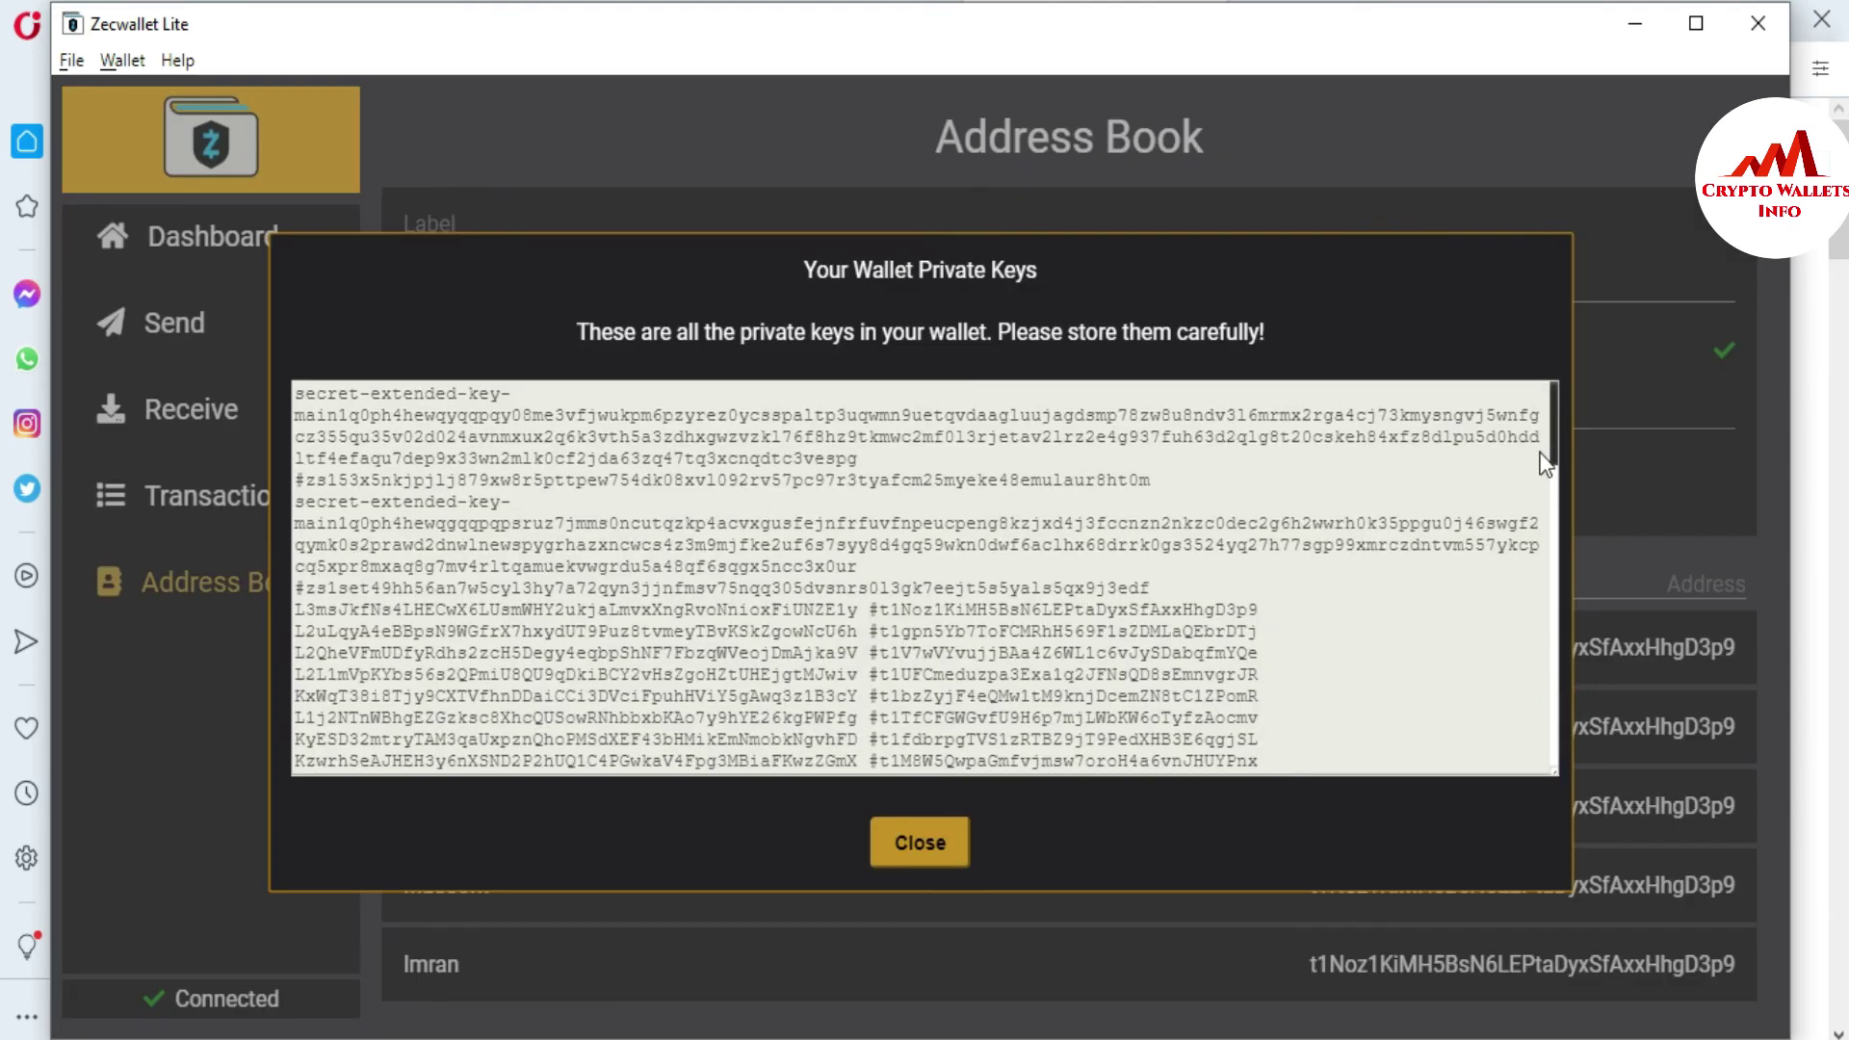
{"action": "key", "text": "ctrl+a"}
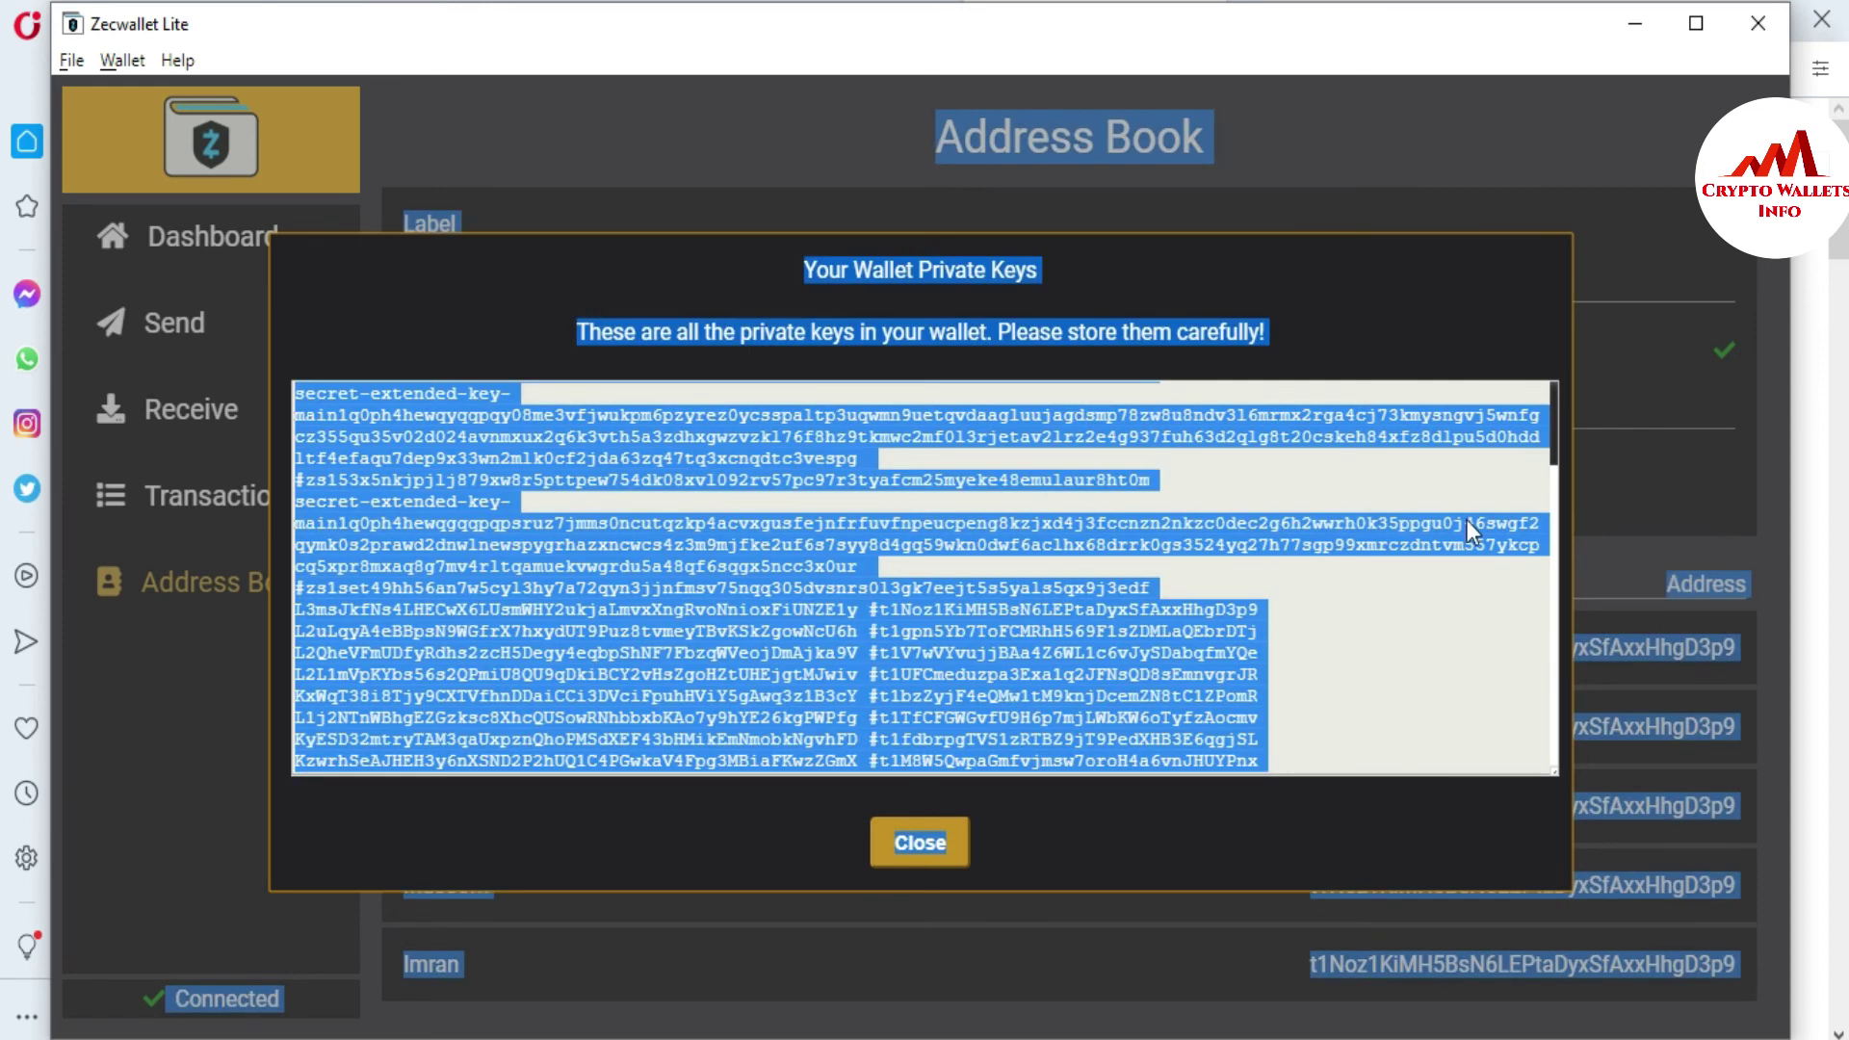
{"action": "left_click", "coordinate": [1379, 586]}
{"action": "key", "text": "ctrl+a"}
{"action": "triple_click", "coordinate": [1379, 587]}
{"action": "left_click", "coordinate": [1358, 665]}
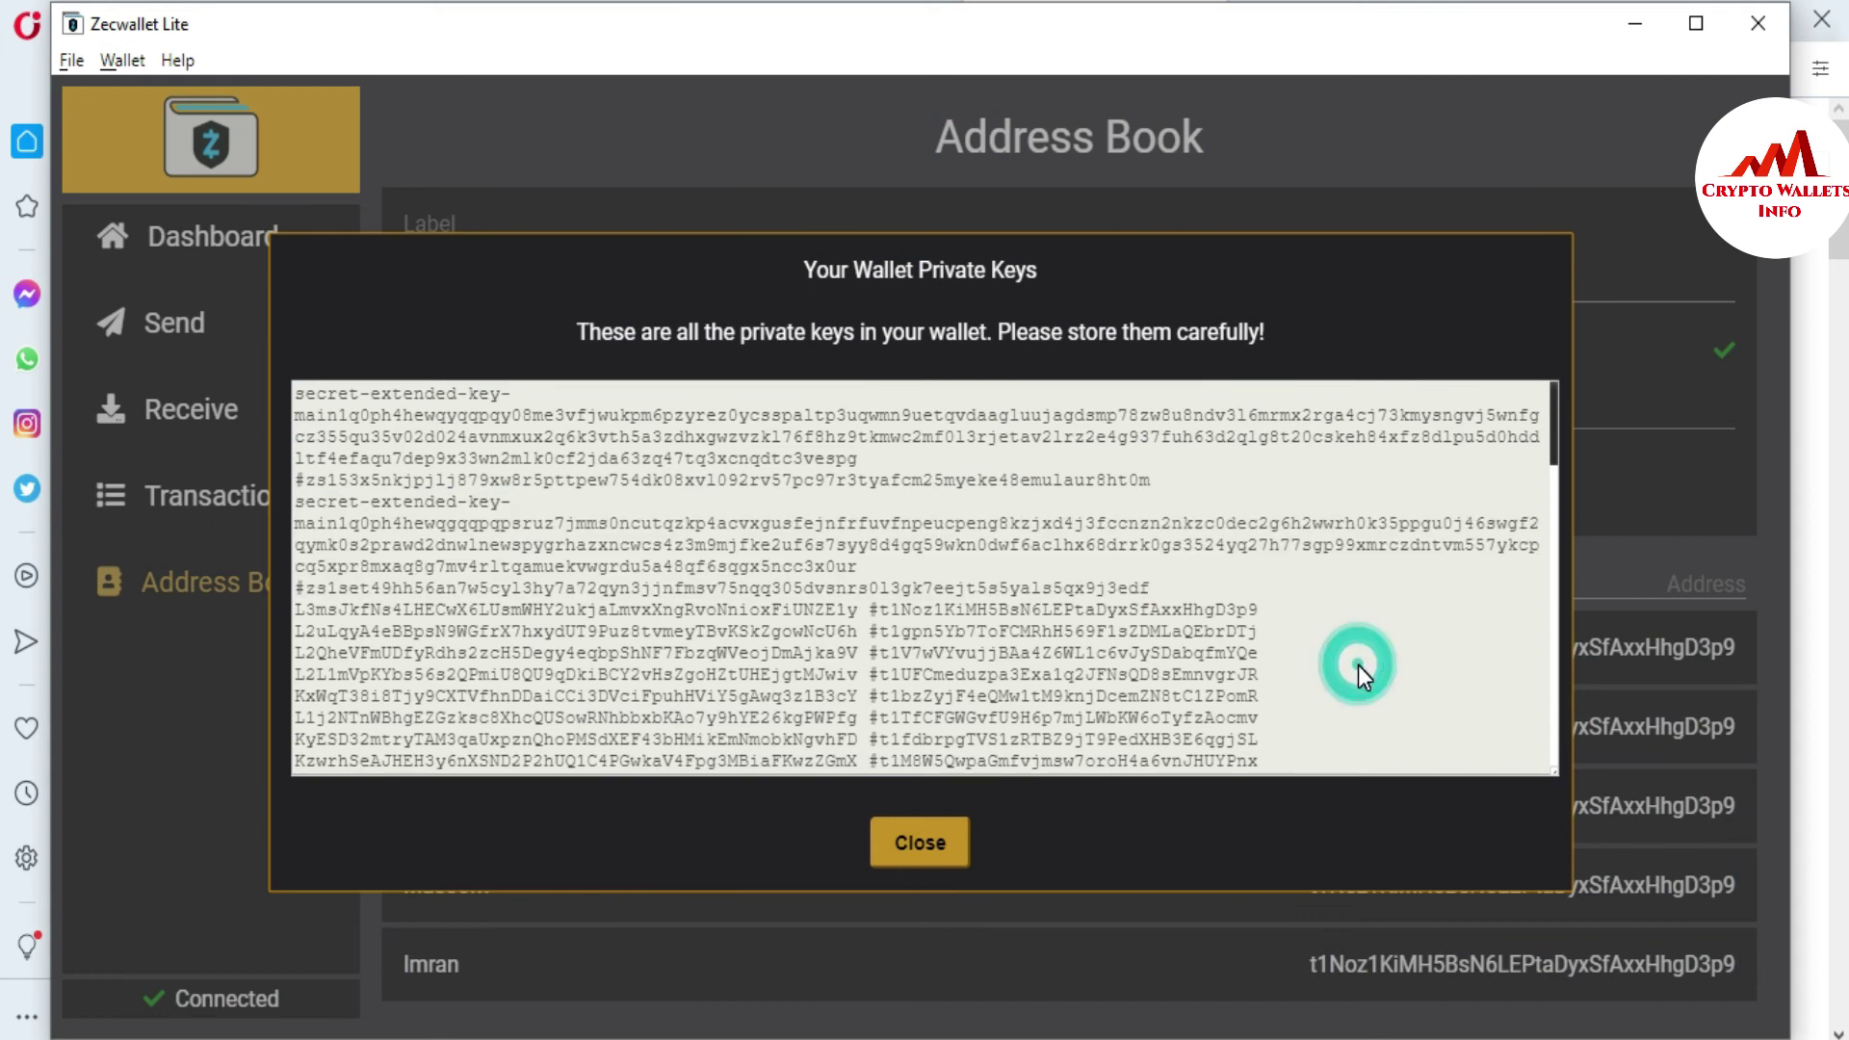
{"action": "left_click", "coordinate": [1358, 664]}
{"action": "key", "text": "ctrl+a"}
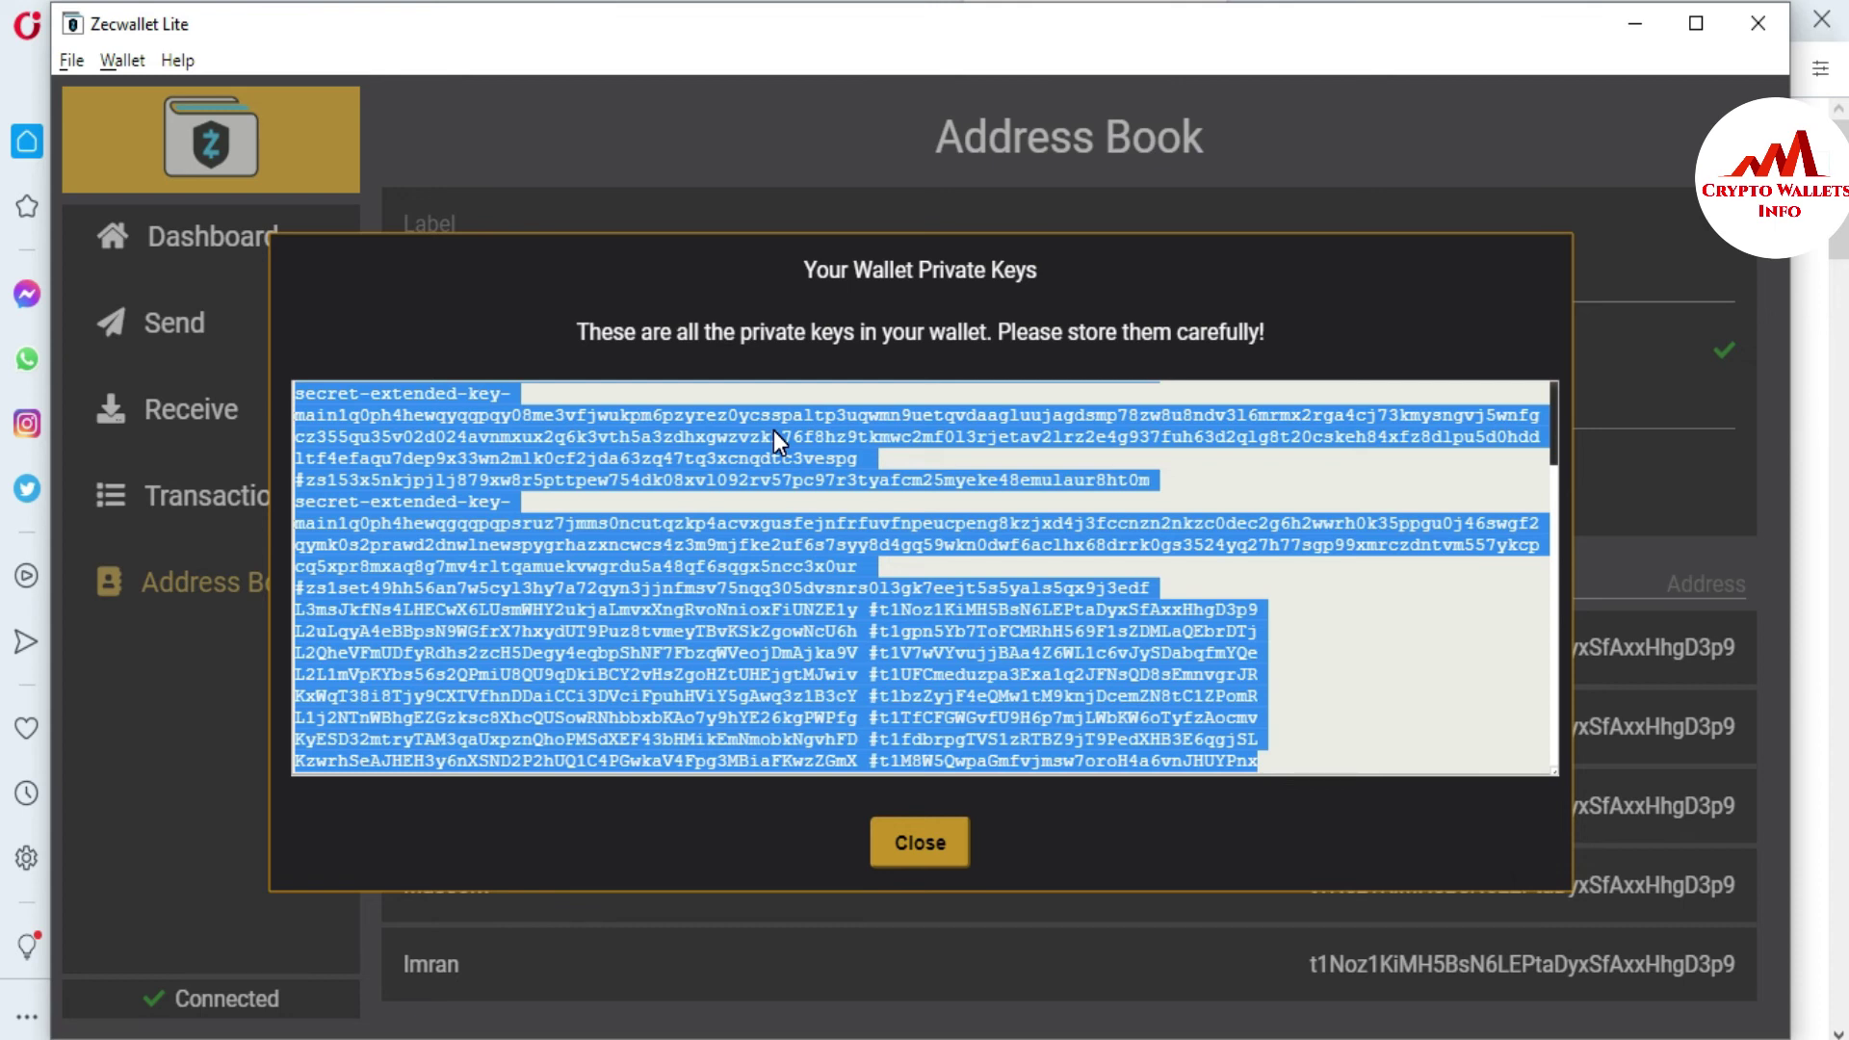
{"action": "left_click", "coordinate": [926, 855]}
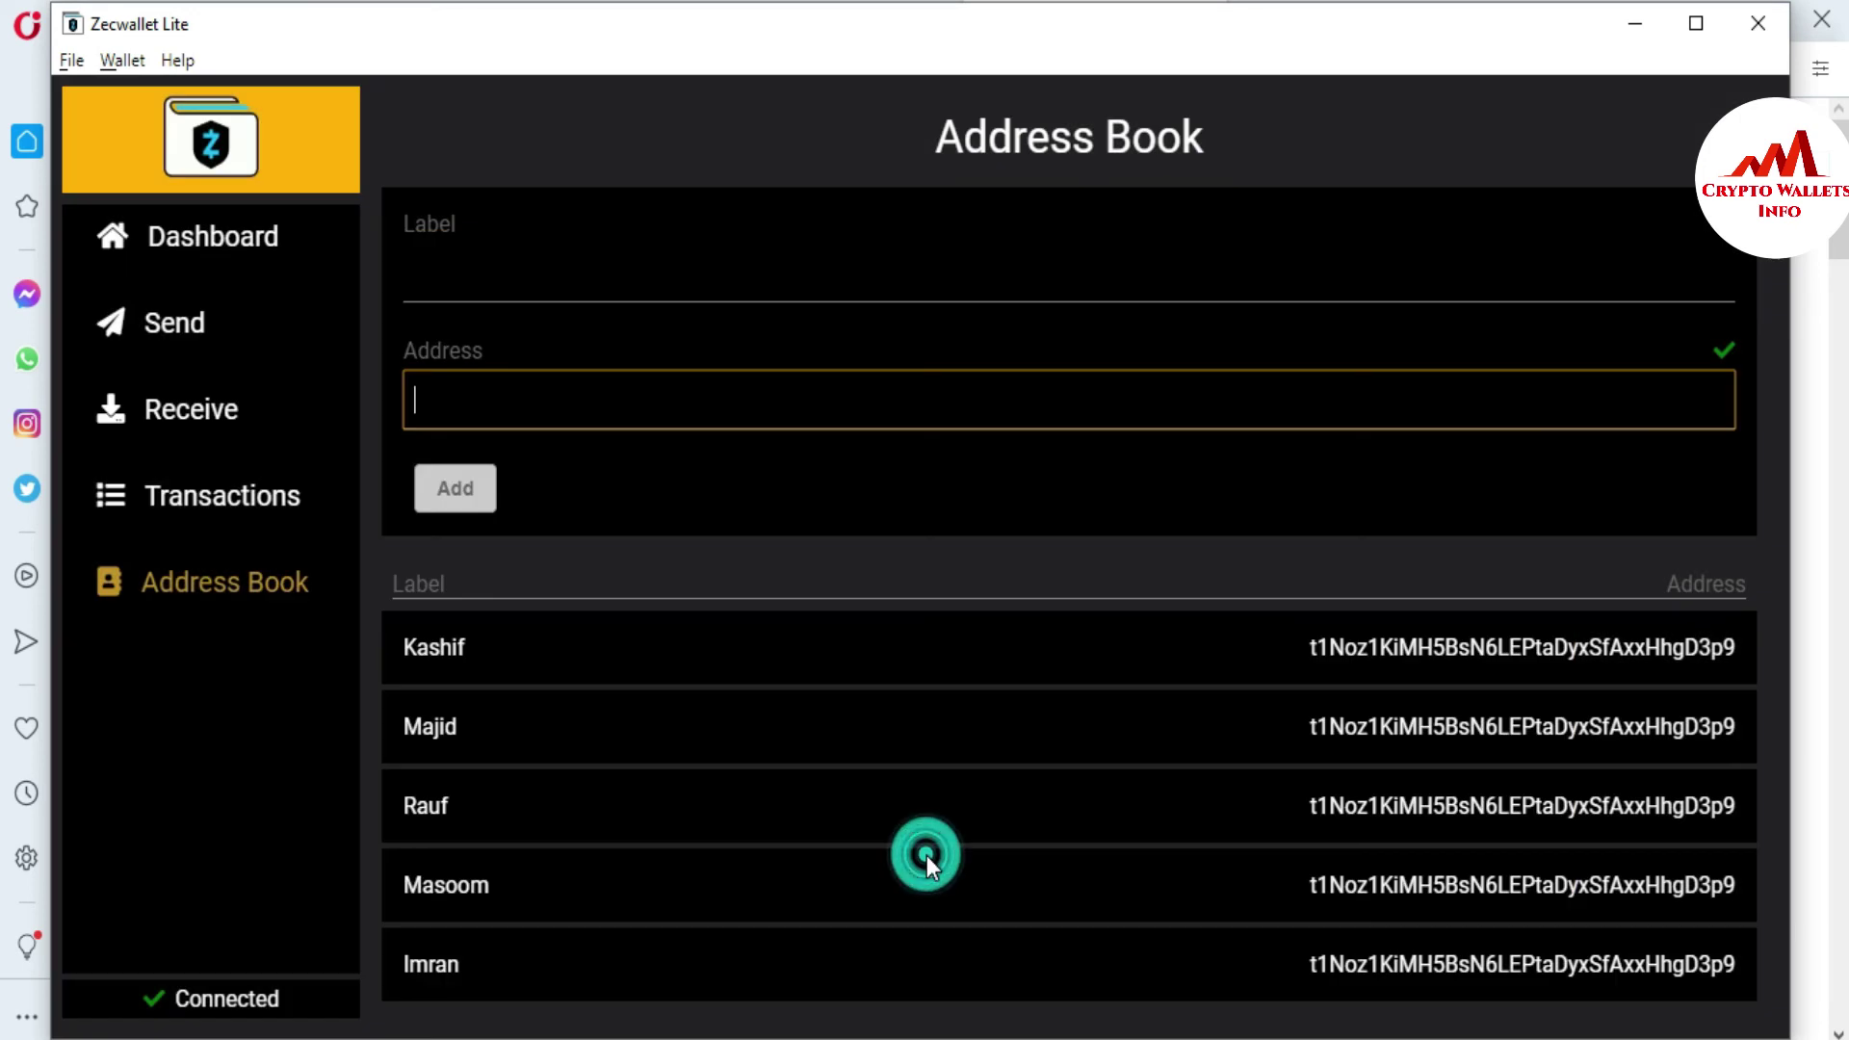
- Encrypt the wallet to lock spending behind a password, and dismiss the Locked notice
{"action": "left_click", "coordinate": [130, 62]}
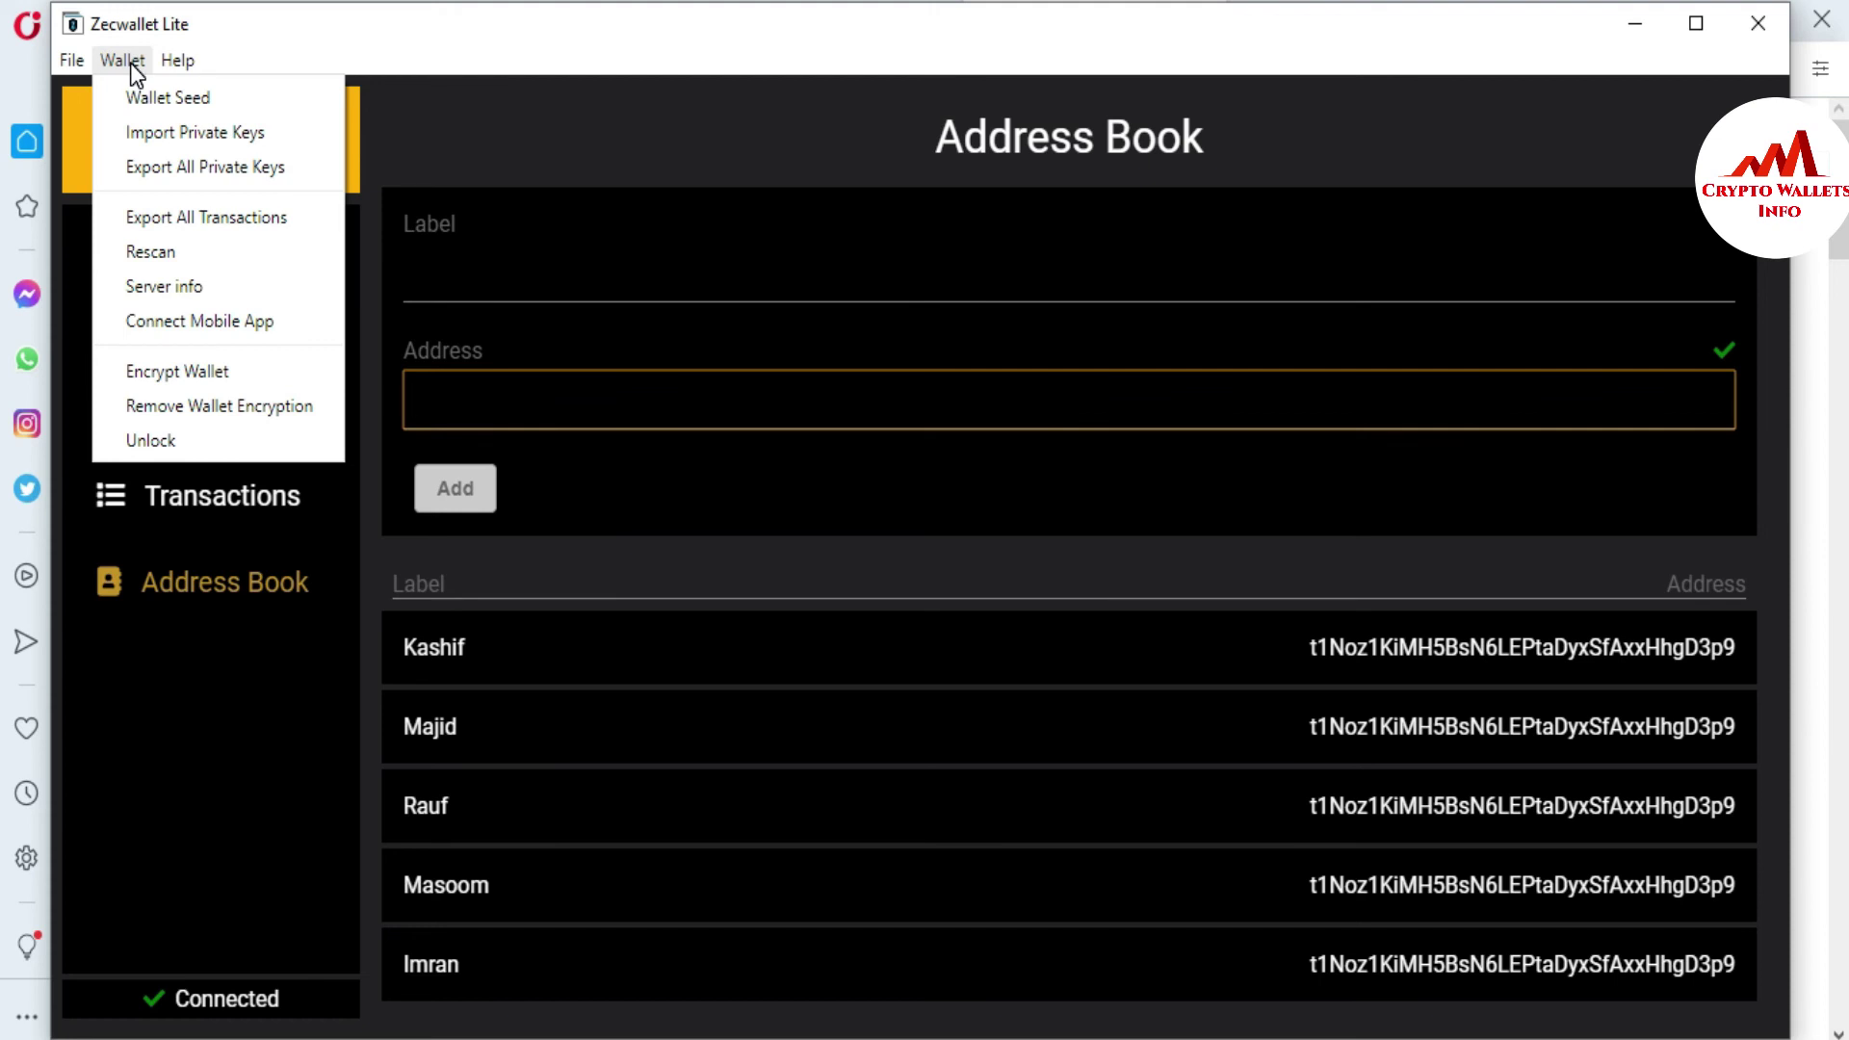
{"action": "left_click", "coordinate": [150, 374]}
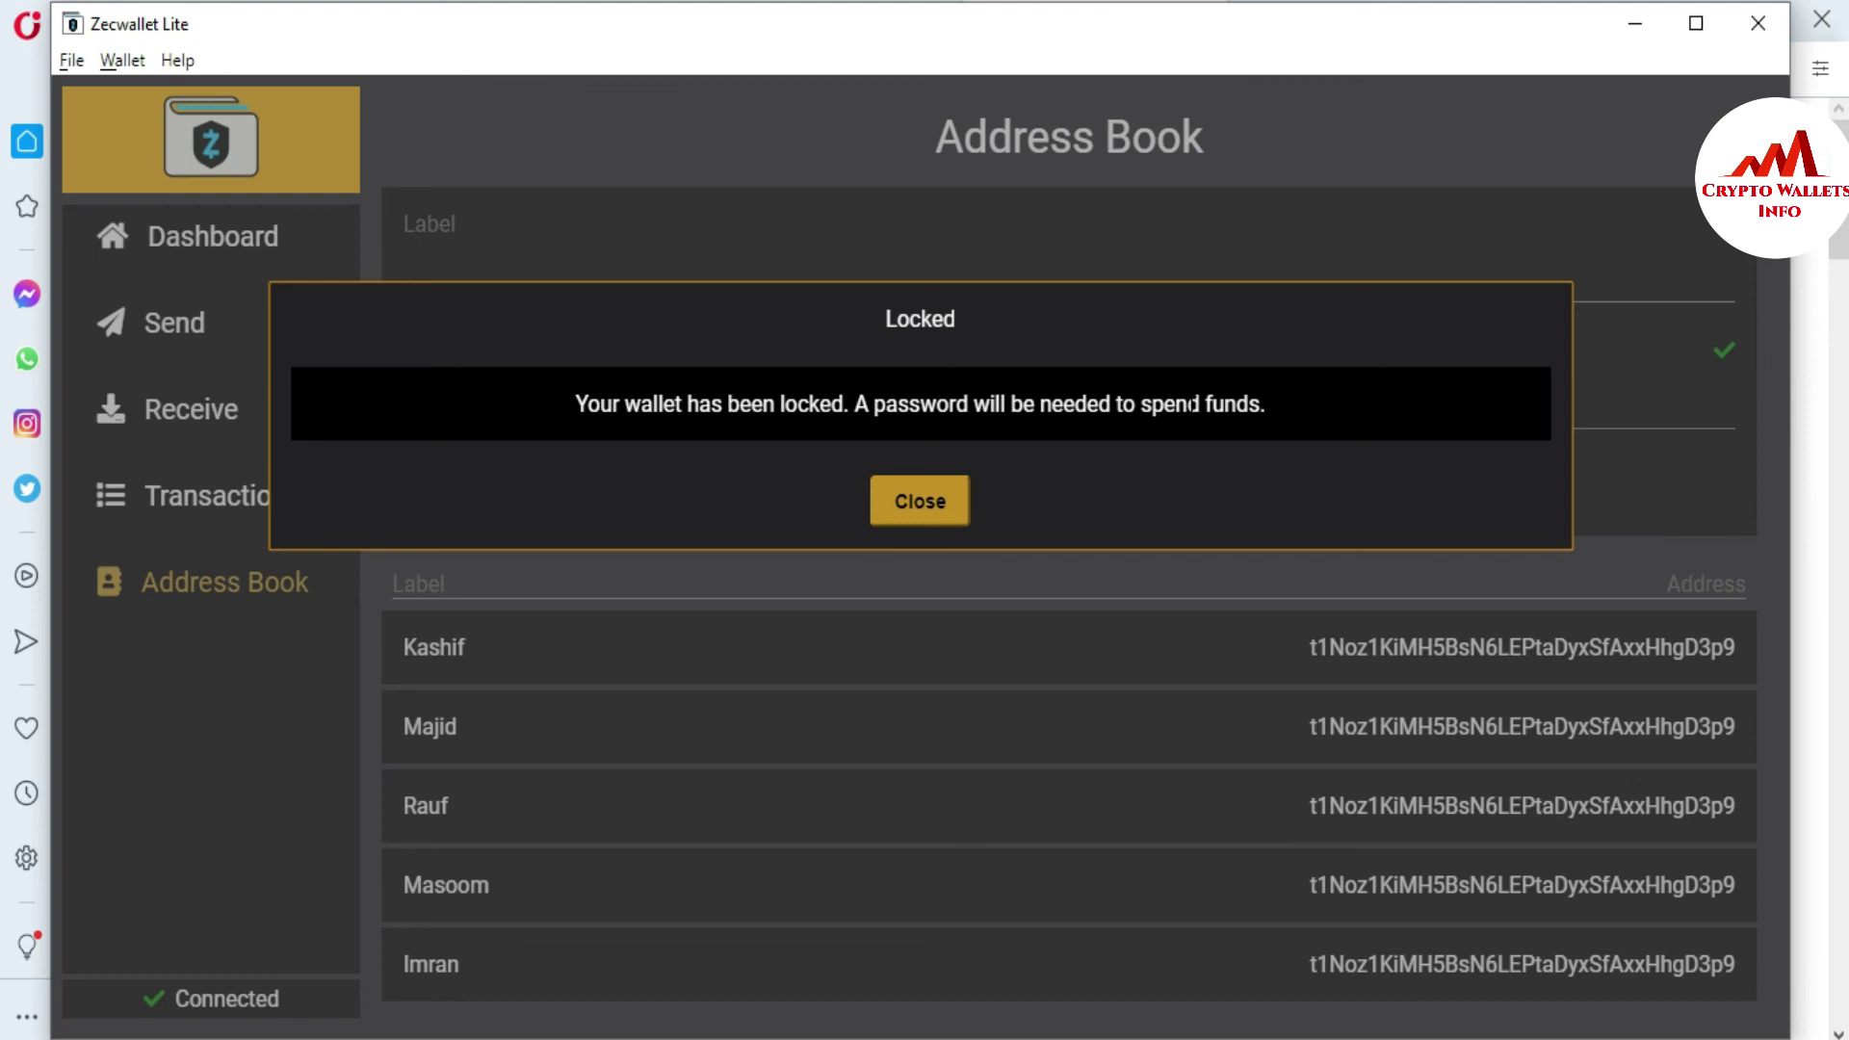
{"action": "left_click", "coordinate": [890, 502]}
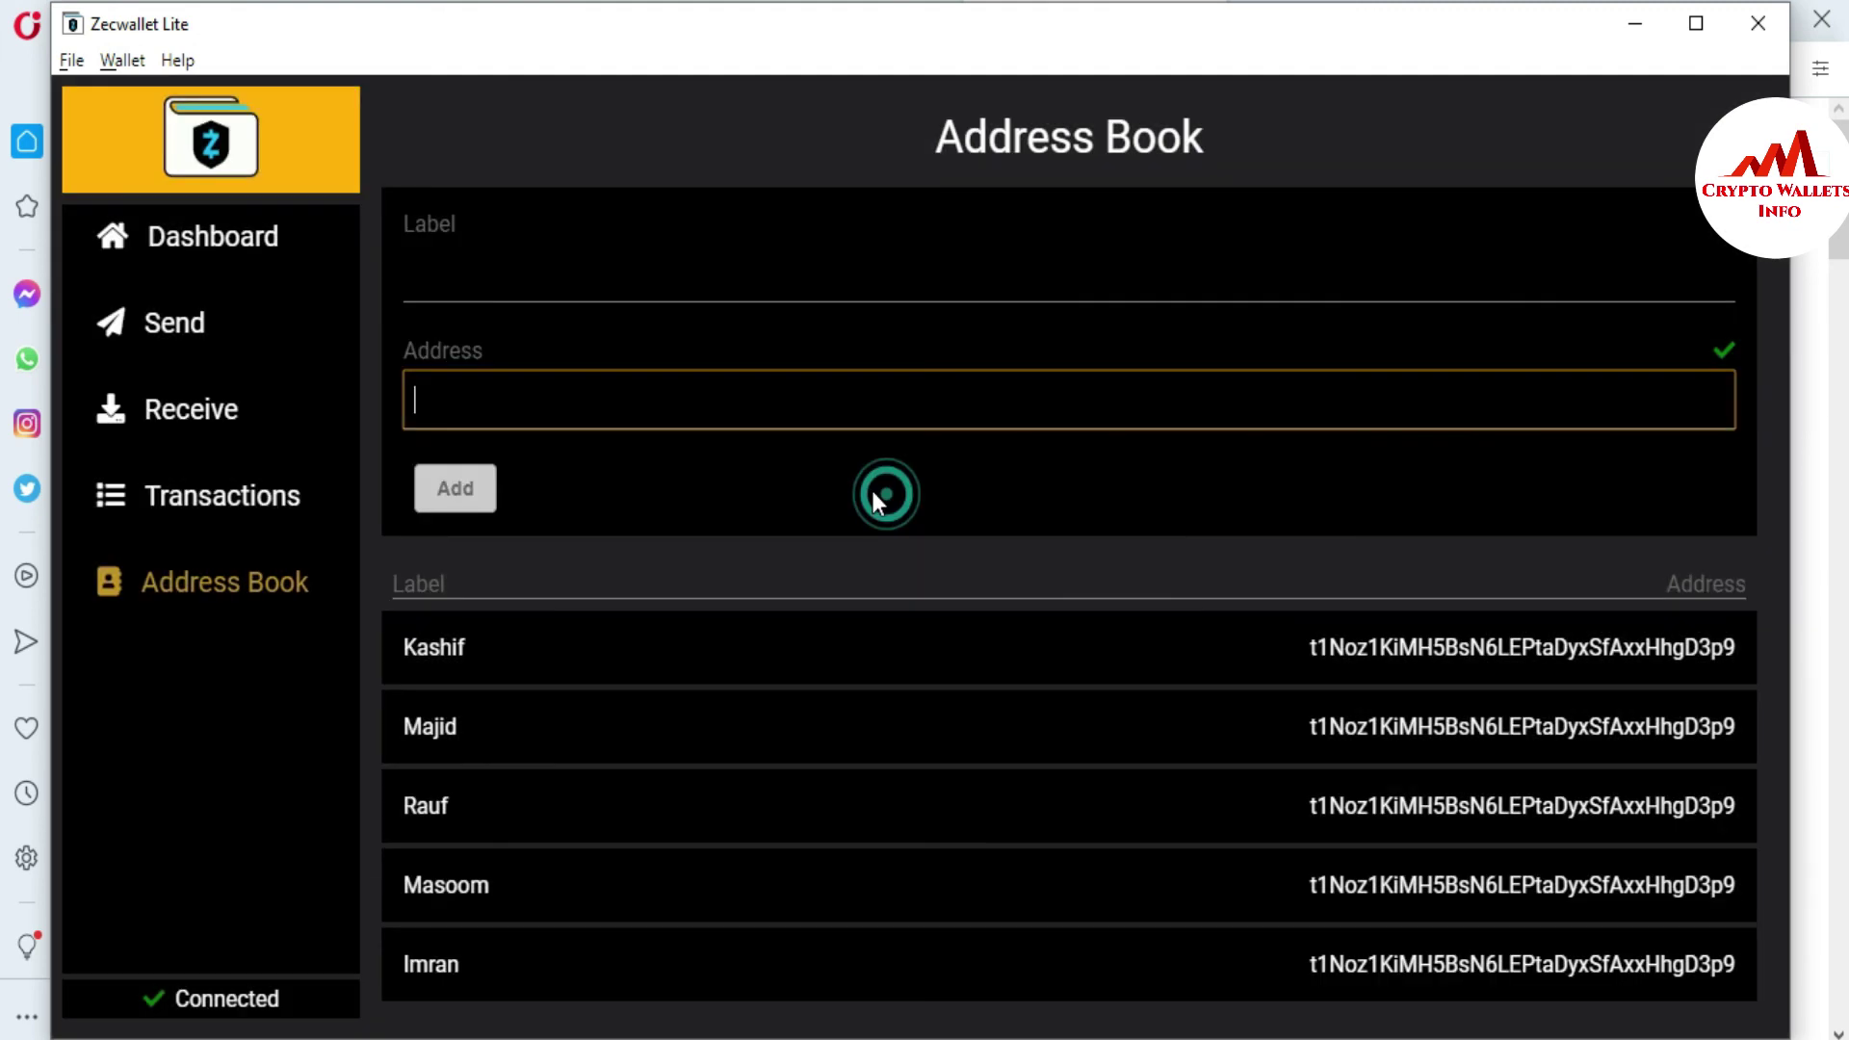
- Unlock the wallet for spending by entering the wallet password
{"action": "left_click", "coordinate": [70, 61]}
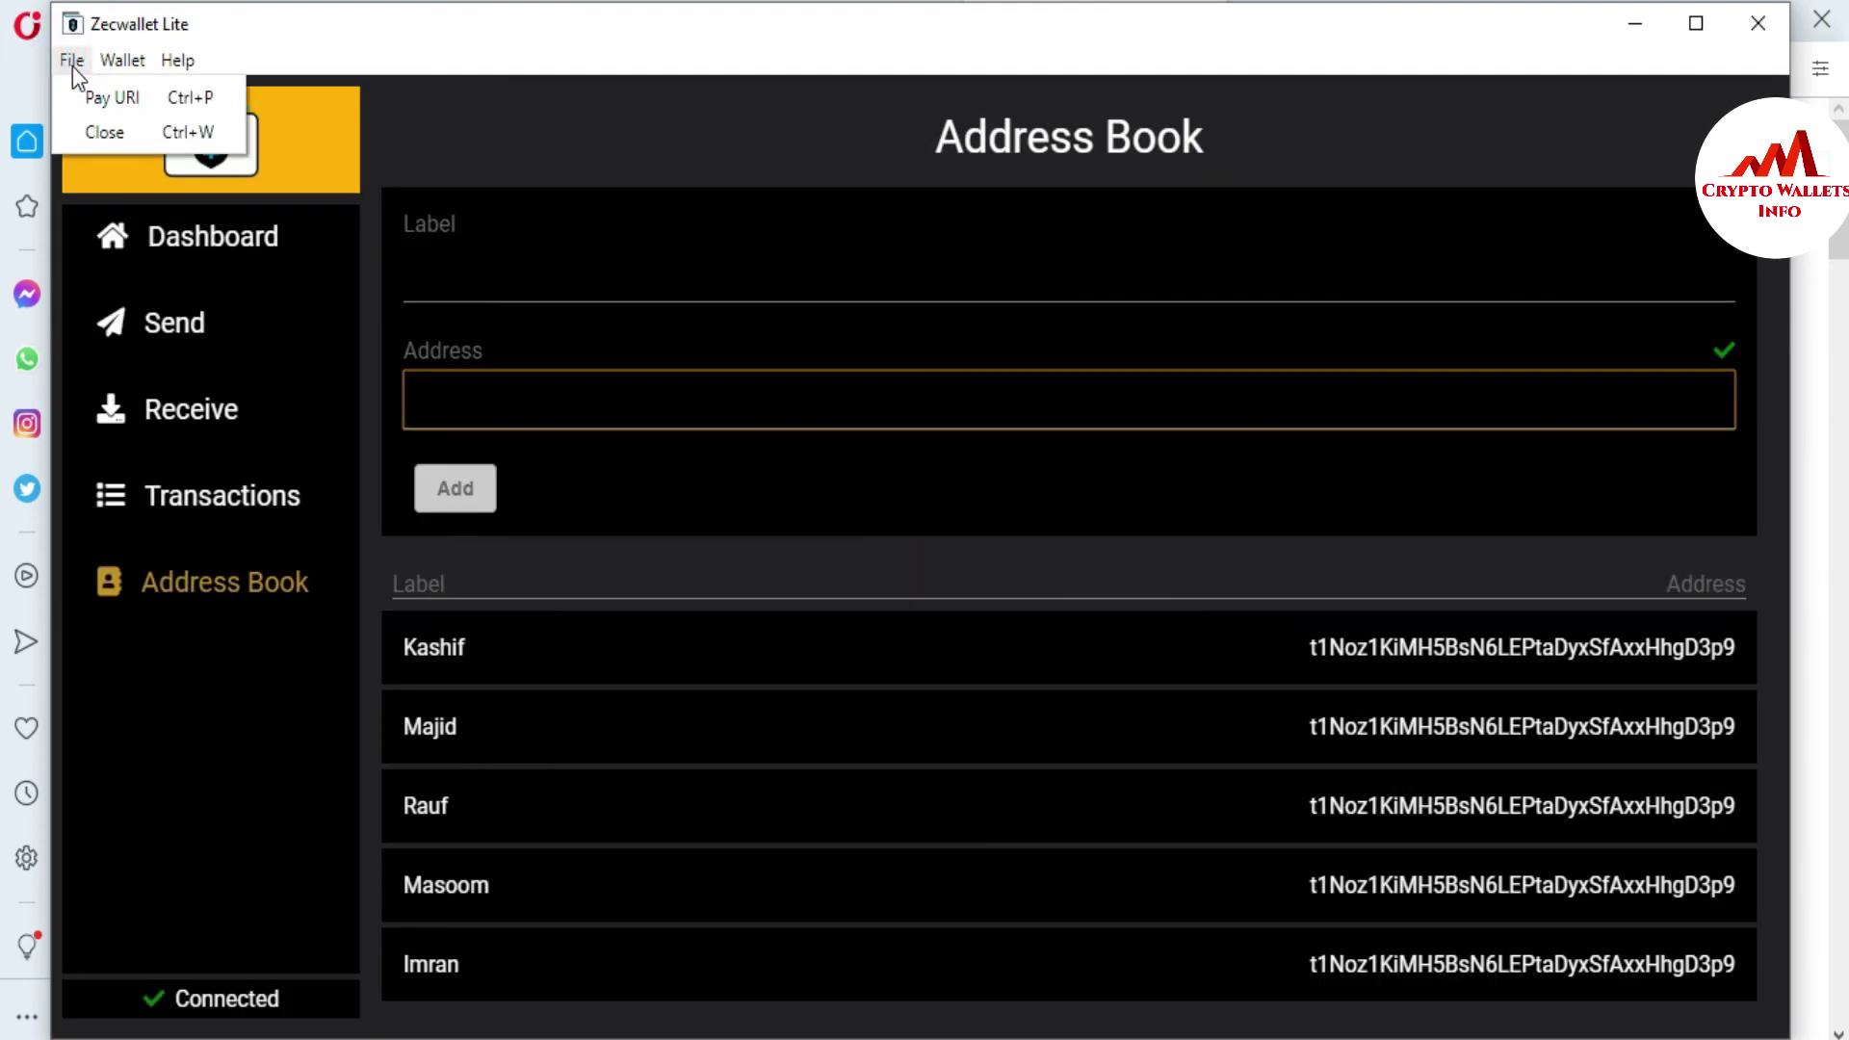
{"action": "mouse_move", "coordinate": [115, 60]}
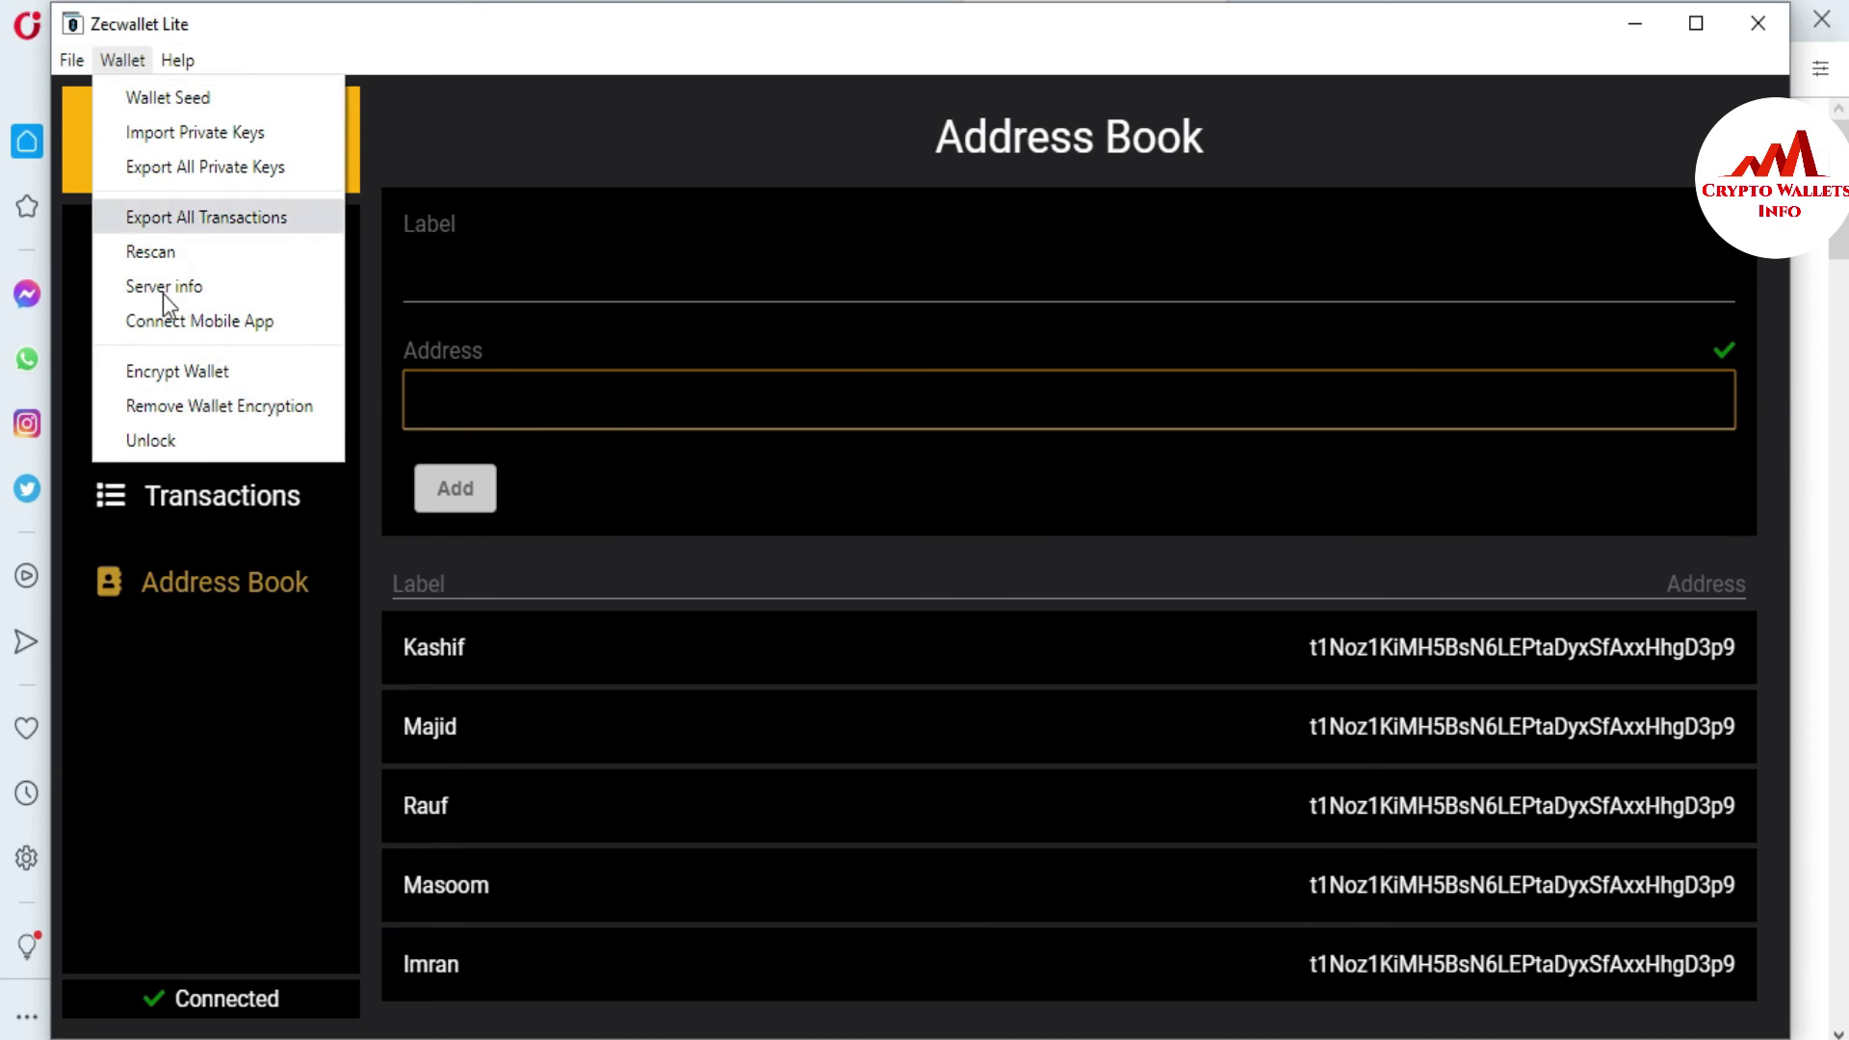
{"action": "left_click", "coordinate": [175, 437]}
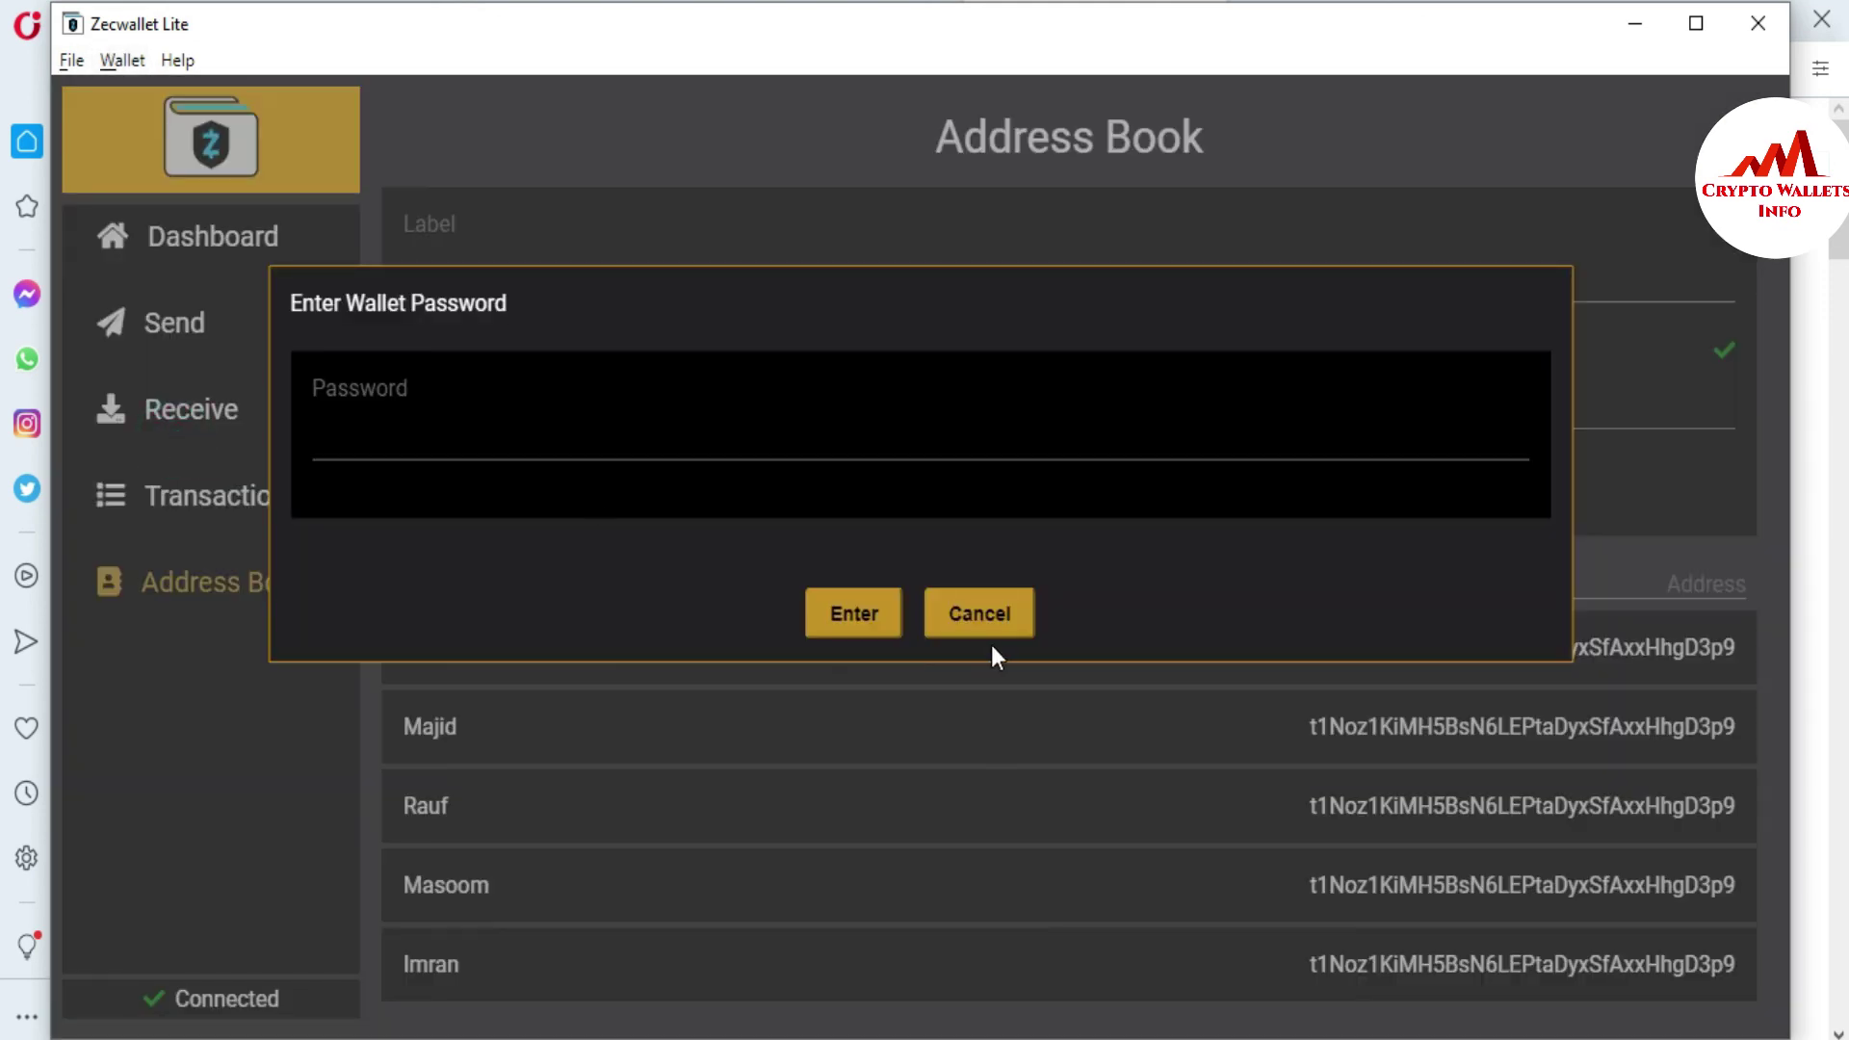
{"action": "left_click", "coordinate": [408, 430]}
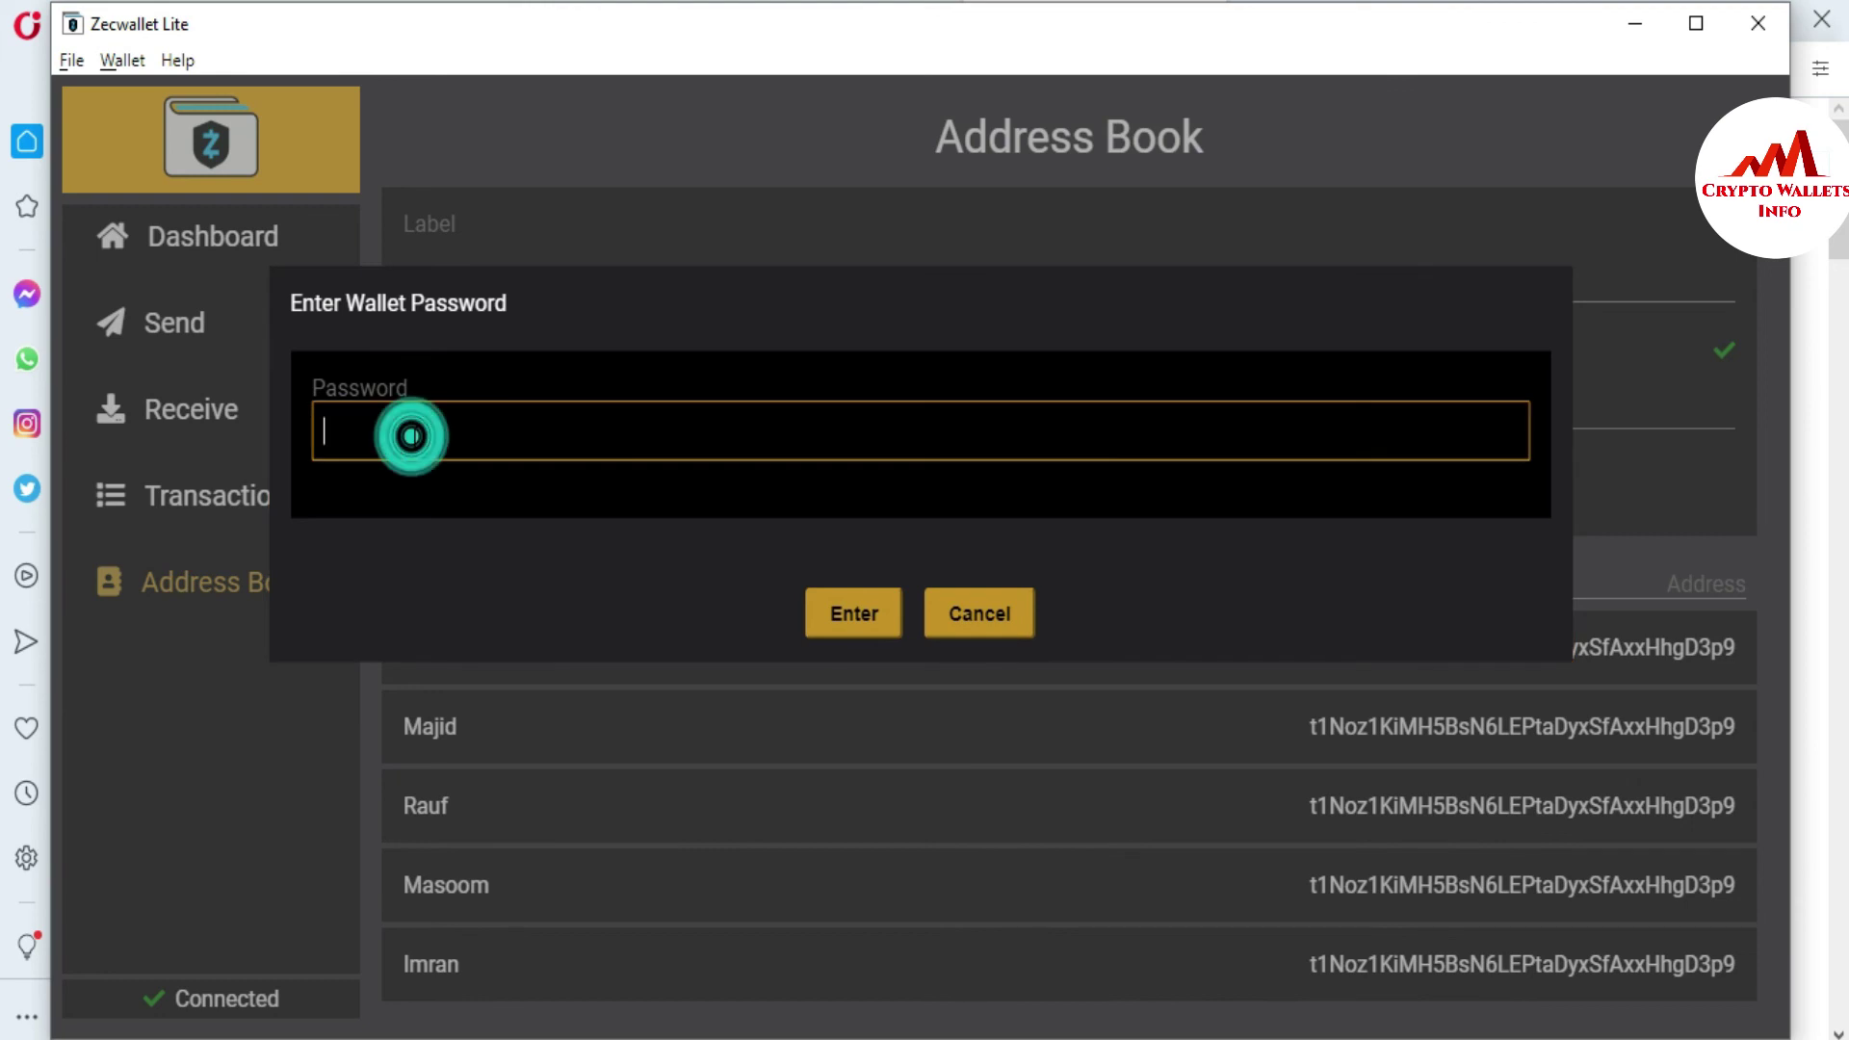
{"action": "type", "text": "************"}
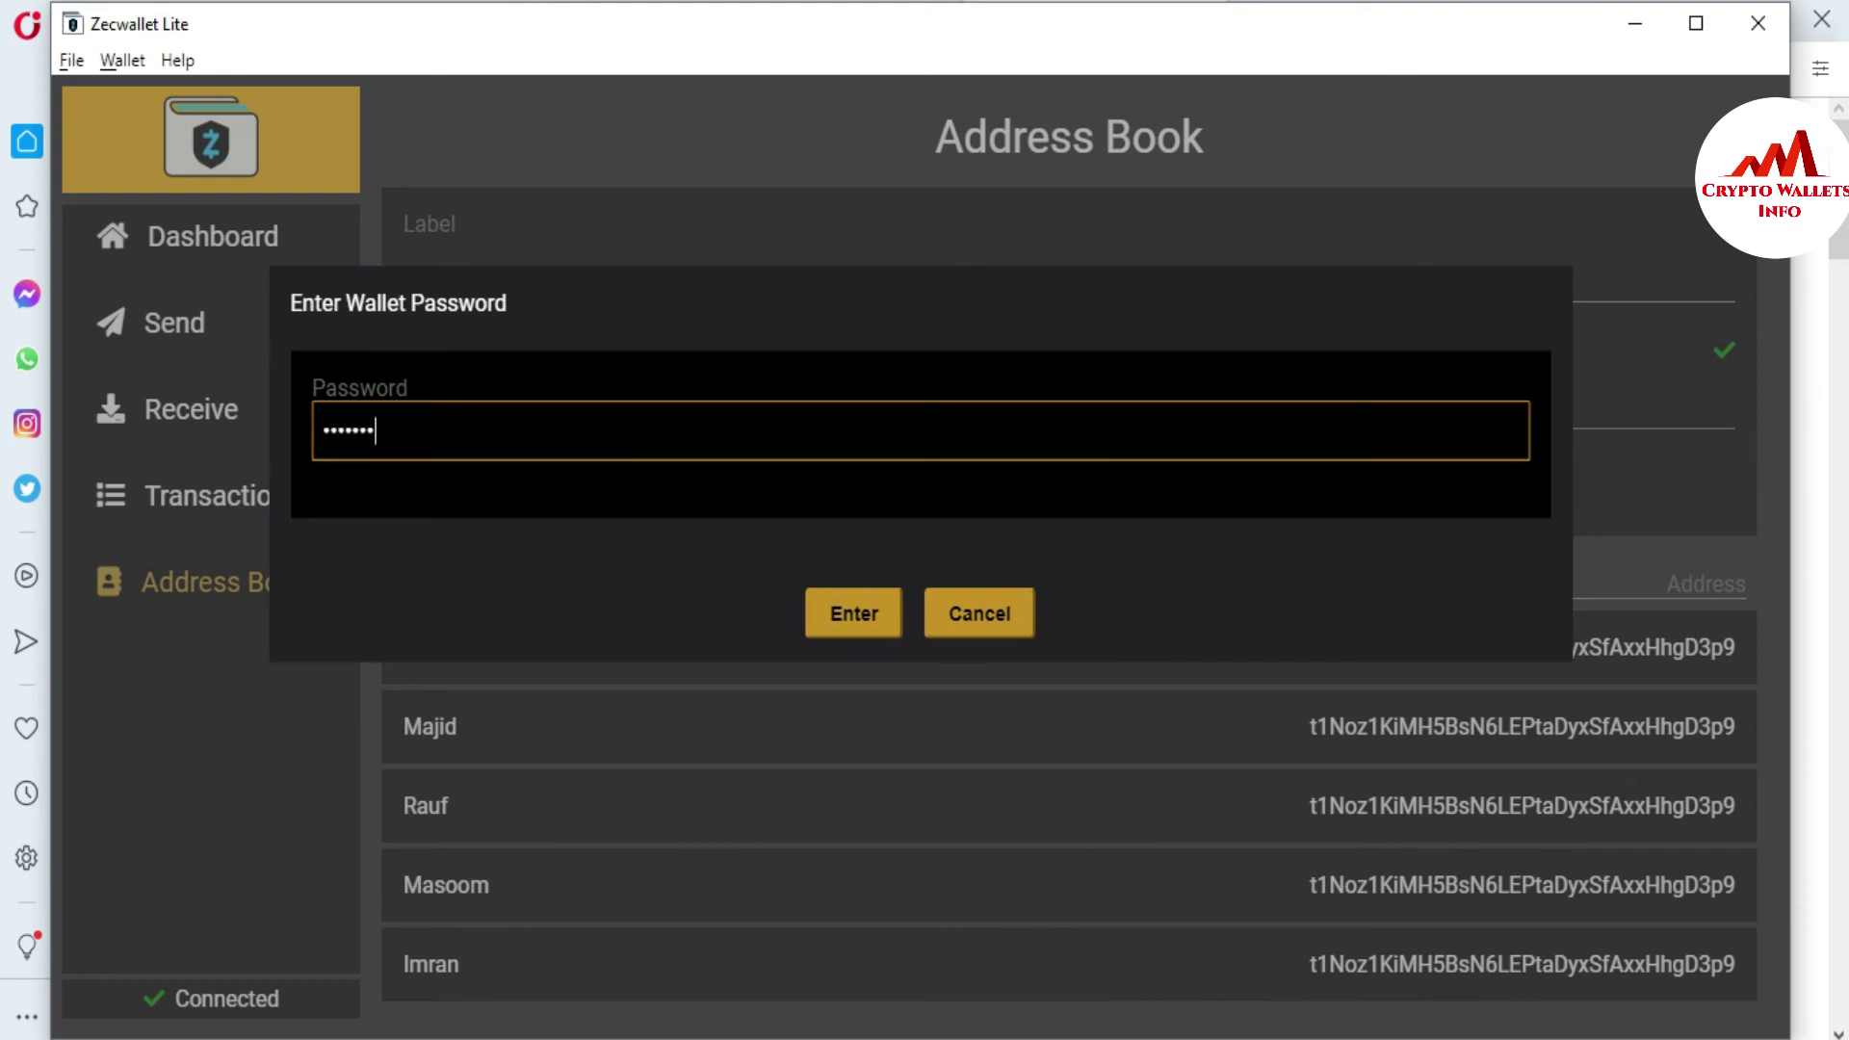
{"action": "type", "text": "***"}
{"action": "left_click", "coordinate": [849, 622]}
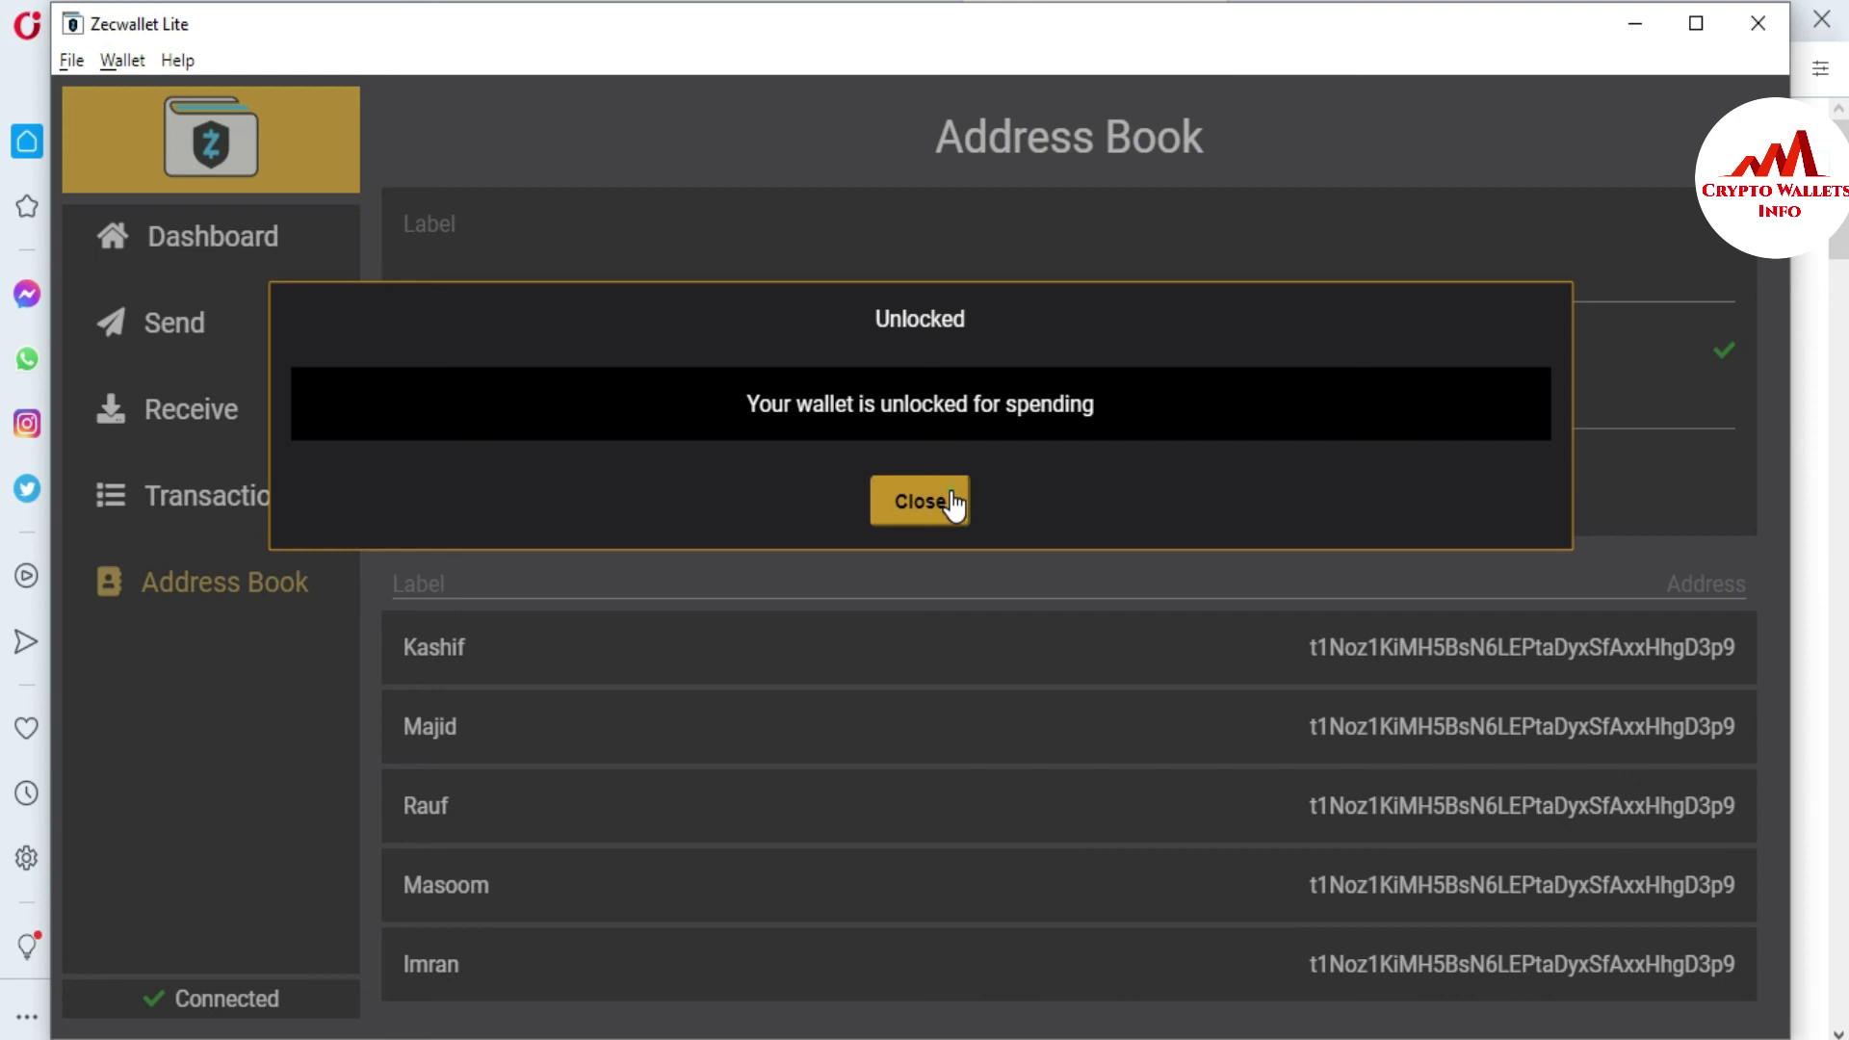
- Dismiss the Unlocked notice and lock the wallet again with Encrypt Wallet
{"action": "left_click", "coordinate": [949, 493]}
{"action": "left_click", "coordinate": [123, 58]}
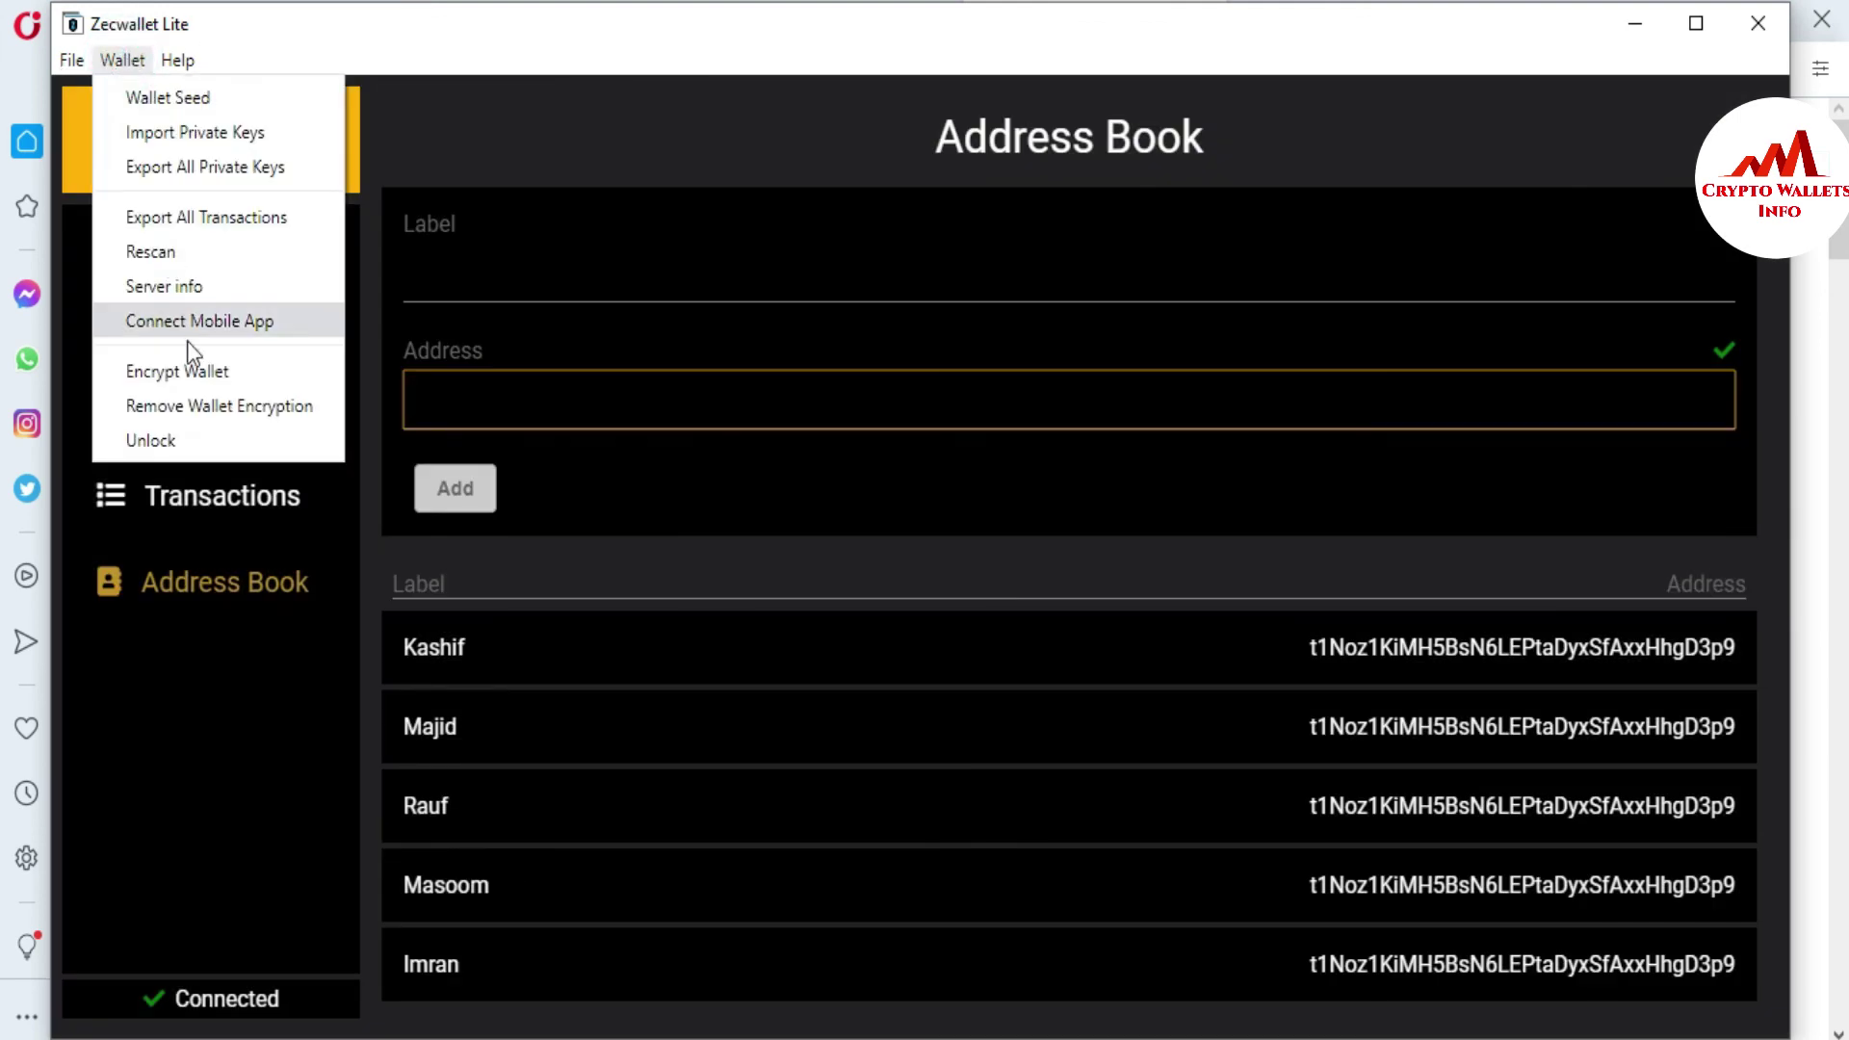
{"action": "left_click", "coordinate": [187, 370]}
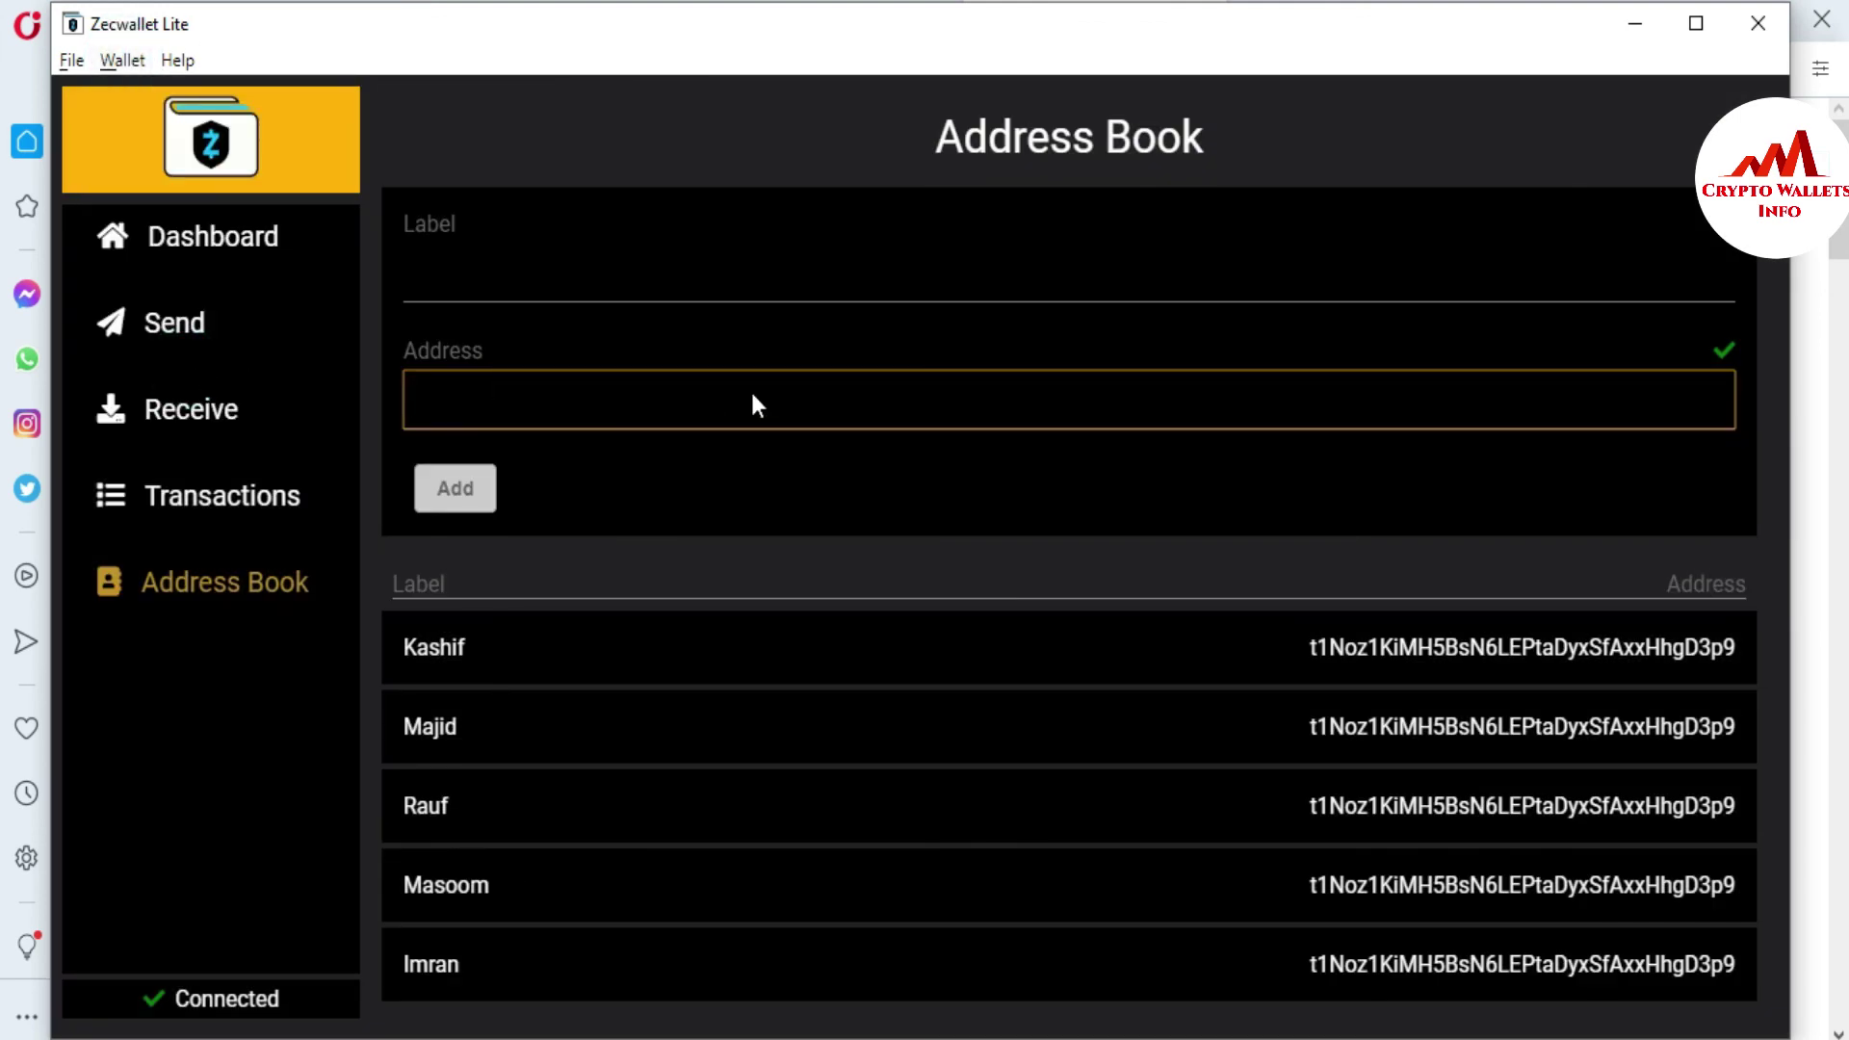